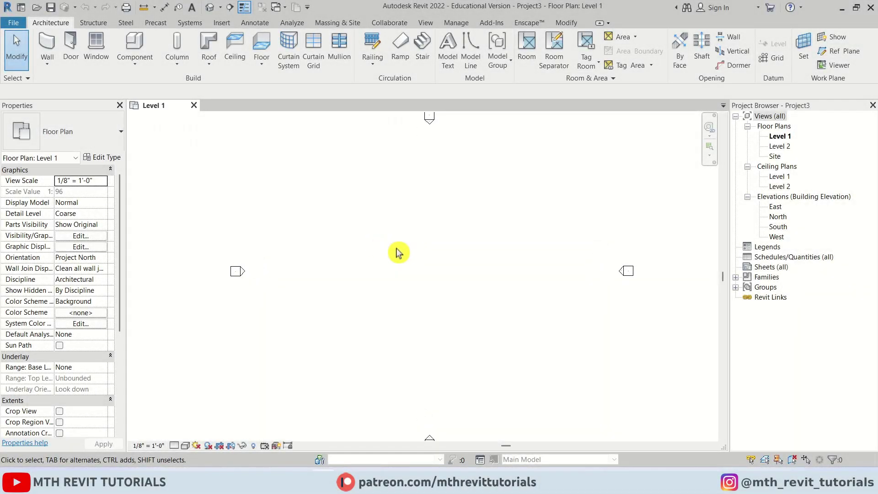
# - In the South elevation, add Level 3 above Level 2 using Create Similar (CS)
pyautogui.doubleClick(777, 228)
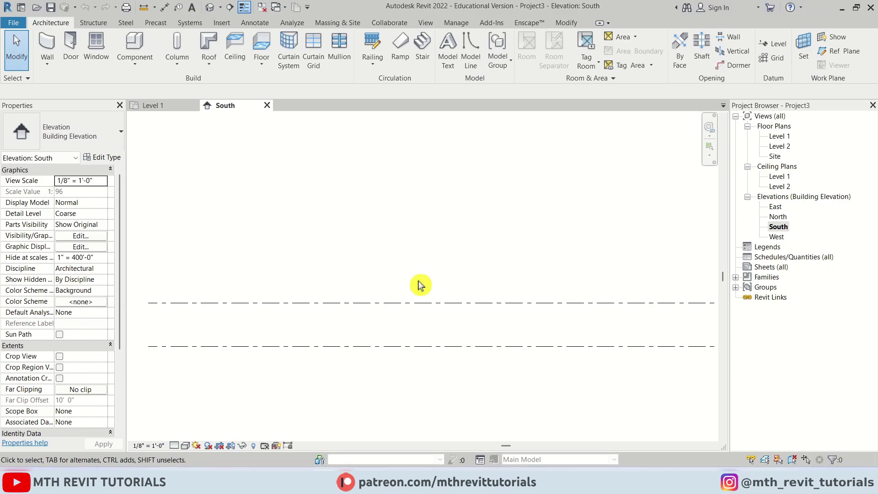
pyautogui.click(379, 305)
pyautogui.press('c')
pyautogui.press('s')
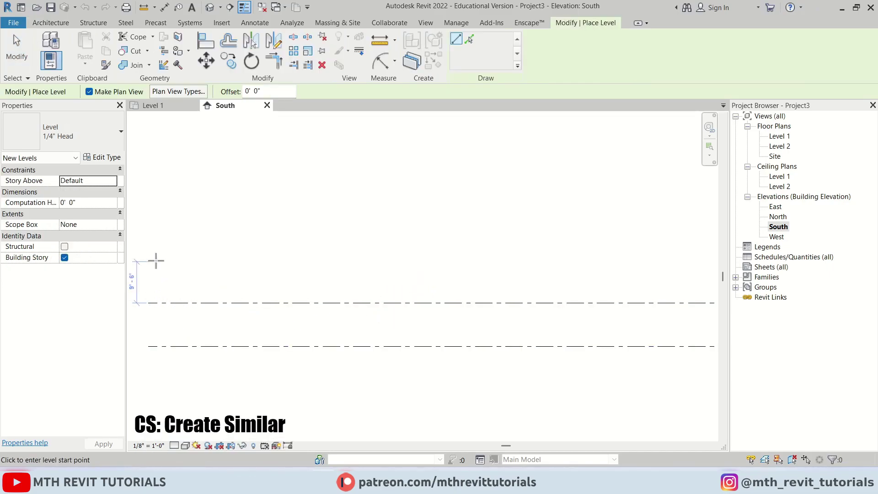
pyautogui.click(202, 251)
pyautogui.scroll(-3, 202, 251)
pyautogui.click(540, 242)
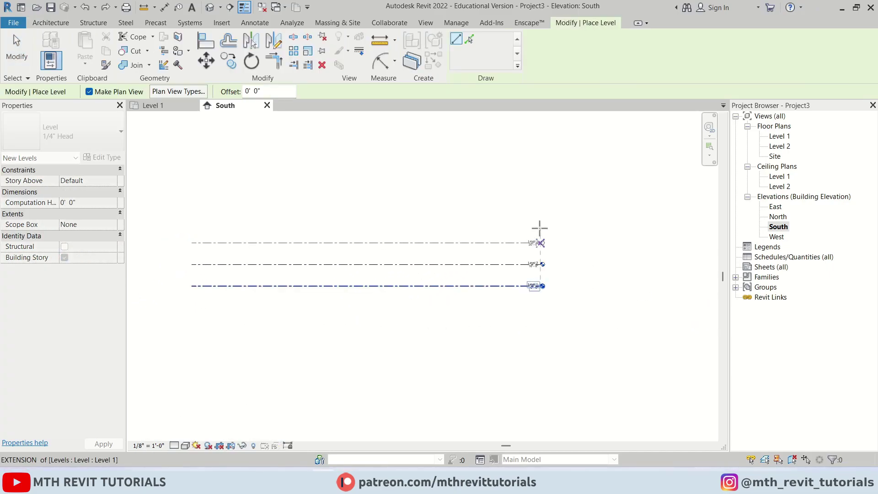
pyautogui.scroll(2, 183, 211)
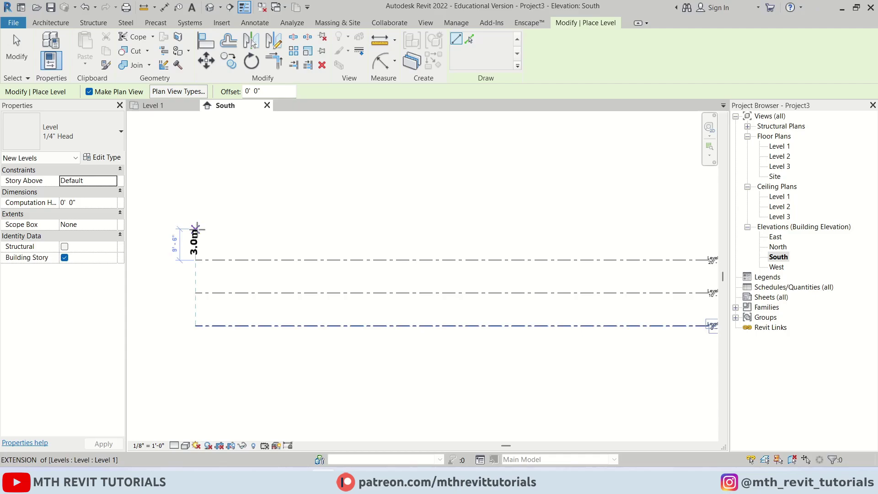
# - Add Level 4 above Level 3, then return to the Level 1 floor plan
pyautogui.click(196, 227)
pyautogui.scroll(-2, 234, 241)
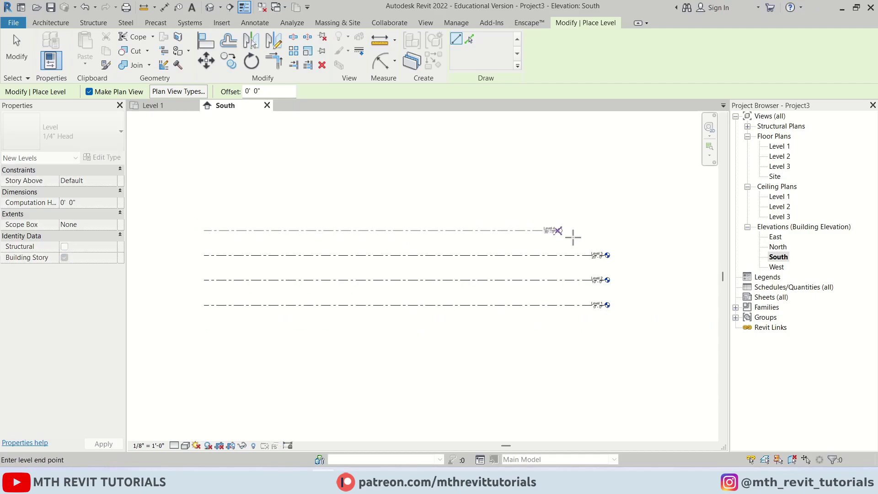
pyautogui.click(594, 239)
pyautogui.press('Escape')
pyautogui.press('Escape')
pyautogui.scroll(2, 402, 215)
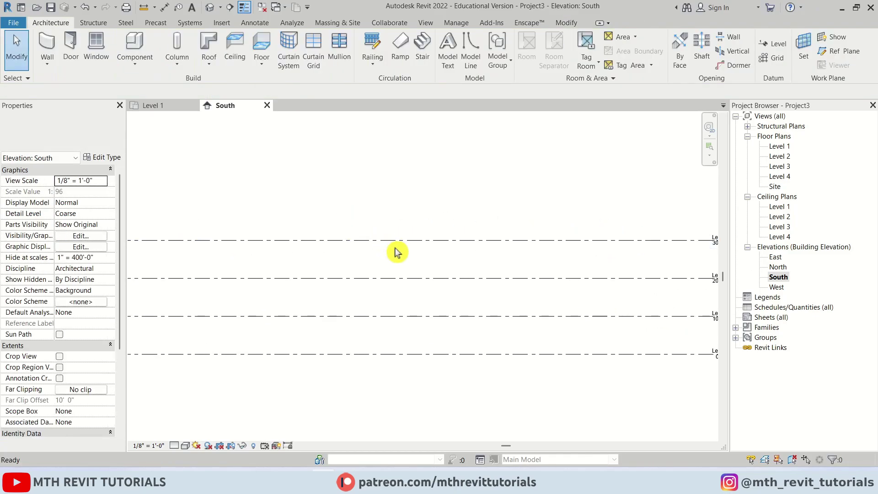
pyautogui.click(153, 106)
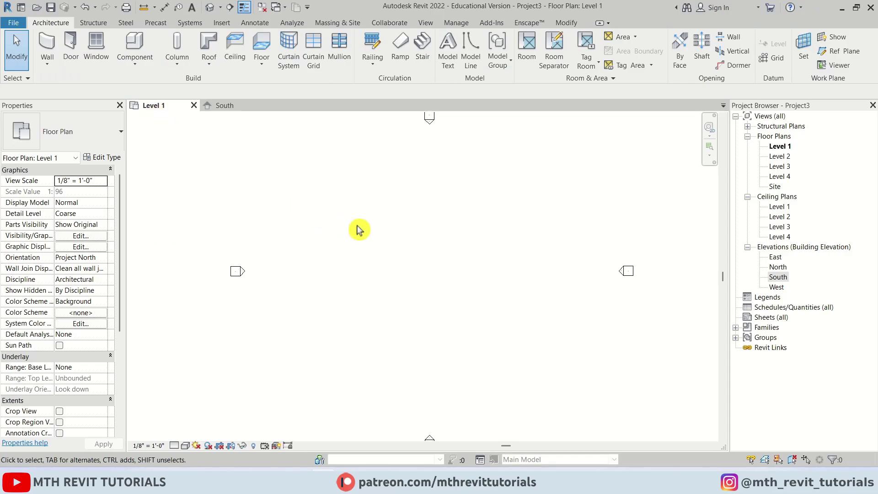
# - Draw a 15' straight wall, then a Start-End-Radius arc wall forming the semicircular bay
pyautogui.press('w')
pyautogui.press('a')
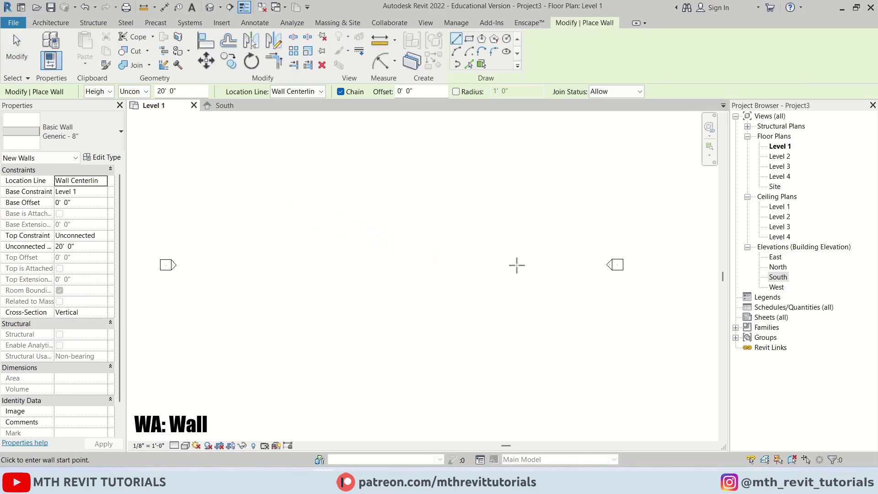
pyautogui.click(500, 256)
pyautogui.write('1')
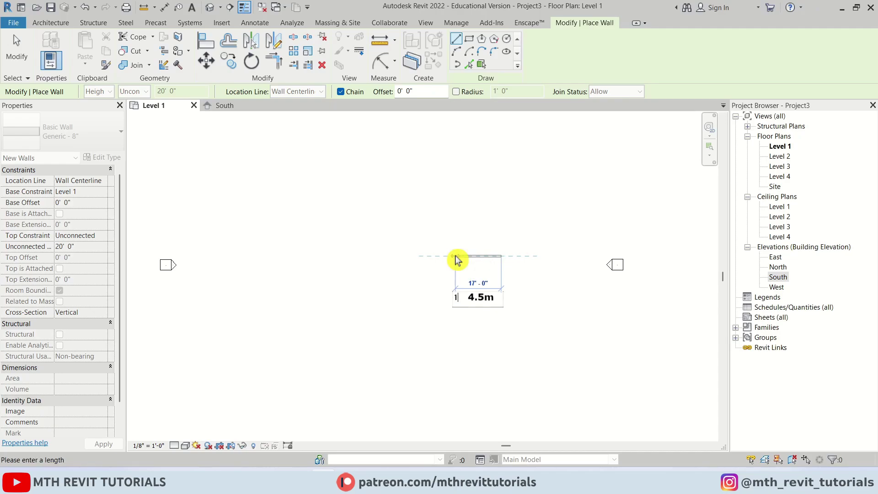
pyautogui.write('5')
pyautogui.press('Return')
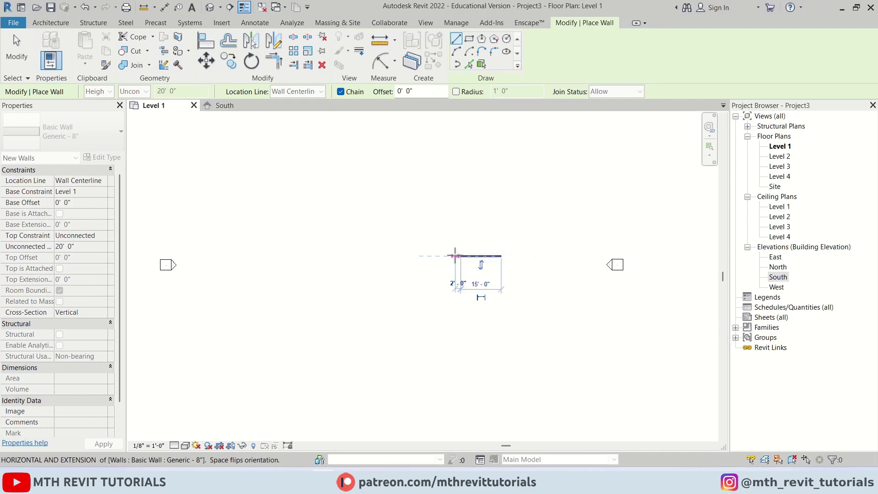
pyautogui.scroll(3, 435, 254)
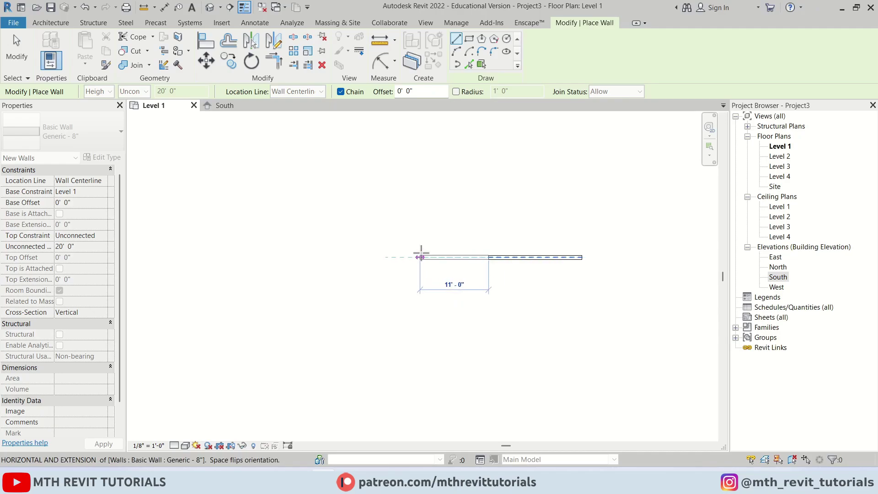
pyautogui.click(457, 51)
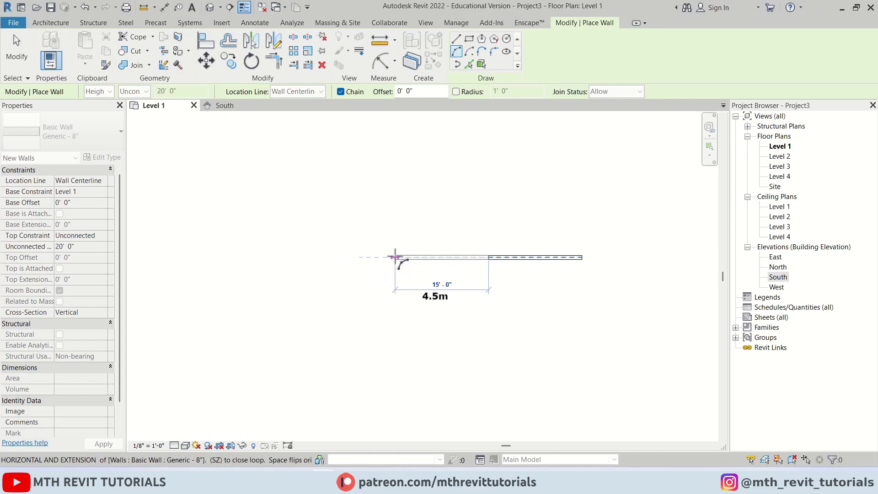
pyautogui.click(396, 256)
pyautogui.click(418, 270)
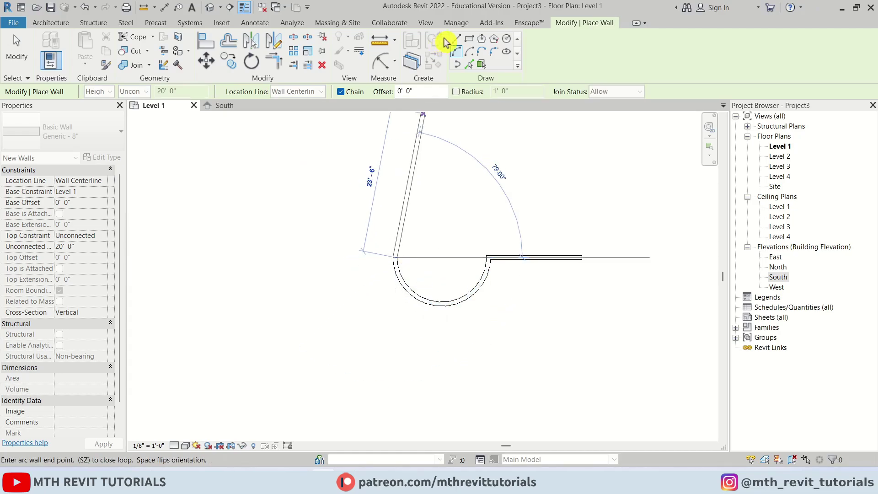
# - Add the left 15' wall, then the 30' side and 45' top walls to close the outline
pyautogui.click(455, 39)
pyautogui.write('1')
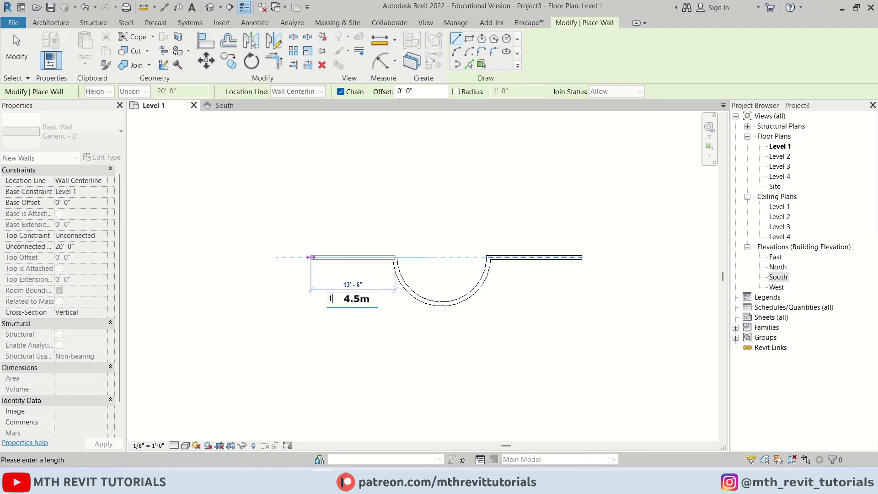
pyautogui.write("5'")
pyautogui.press('Return')
pyautogui.scroll(-3, 411, 256)
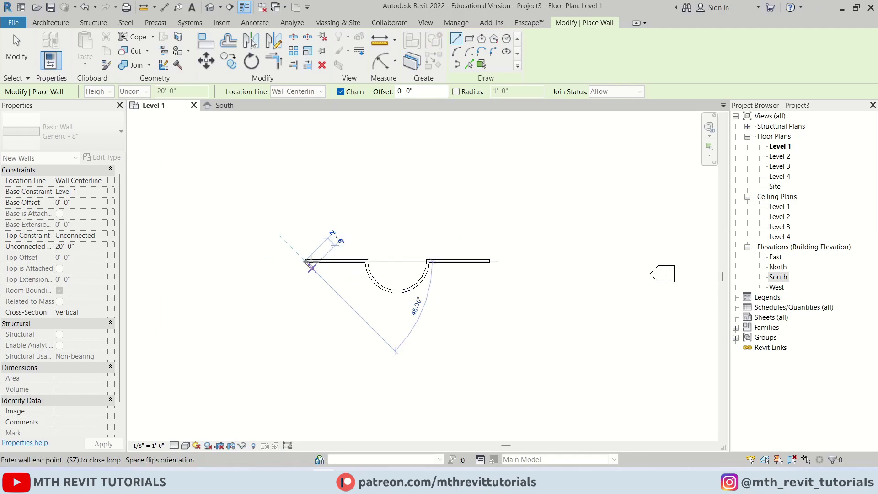
pyautogui.moveTo(328, 158); pyautogui.dragTo(292, 245, button='middle')
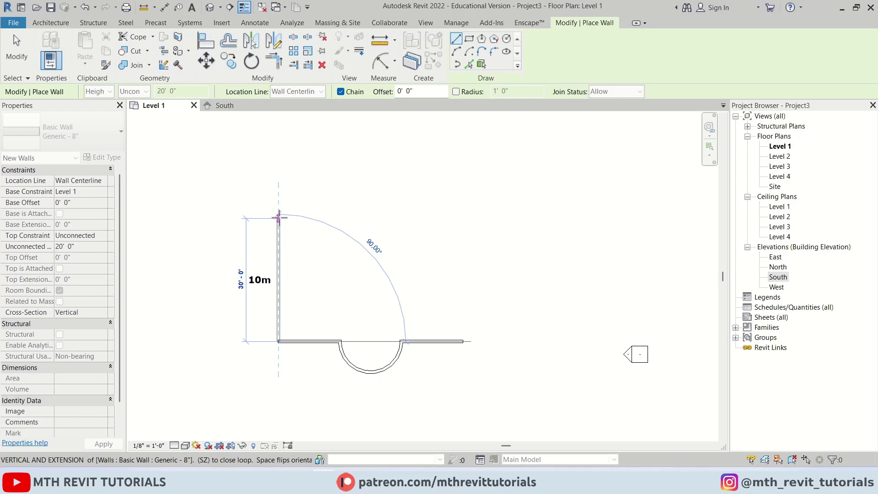
pyautogui.click(279, 218)
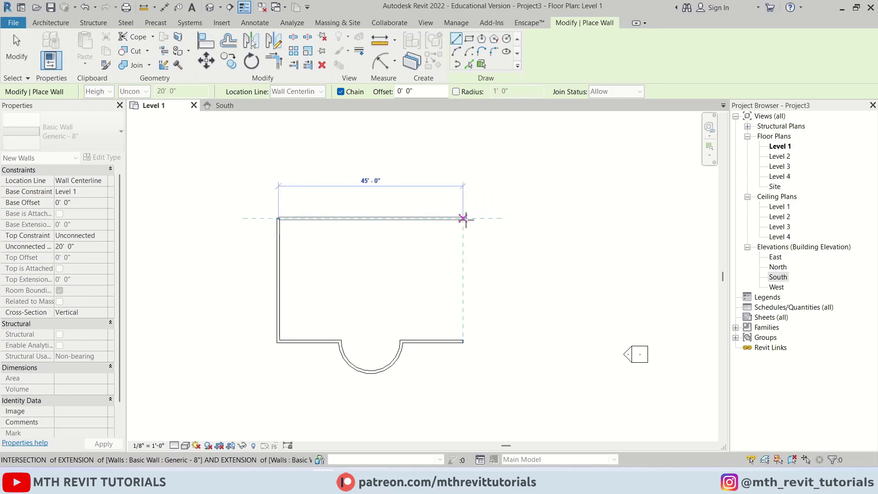
pyautogui.click(463, 218)
pyautogui.click(462, 341)
pyautogui.press('Escape')
pyautogui.press('Escape')
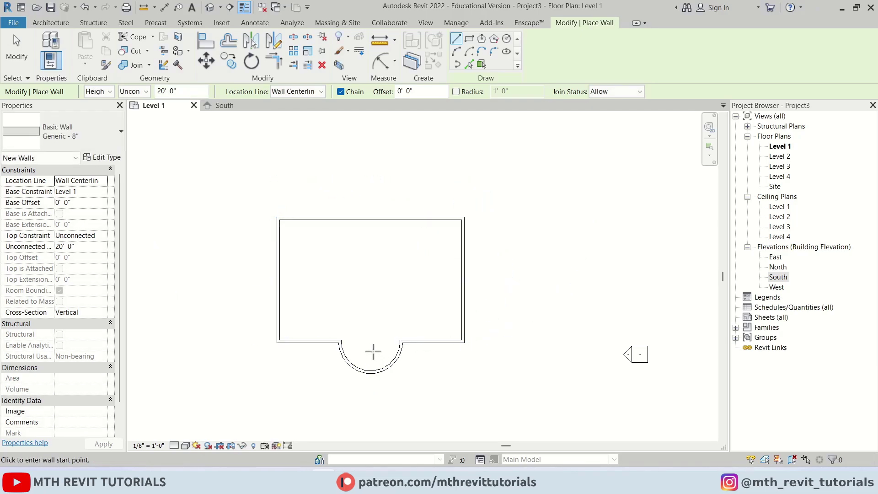
# - Open the default 3D view, then orbit and zoom toward the curved front bay wall
pyautogui.click(211, 12)
pyautogui.scroll(5, 421, 363)
pyautogui.keyDown('shift'); pyautogui.moveTo(501, 340); pyautogui.dragTo(480, 337, button='middle'); pyautogui.keyUp('shift')
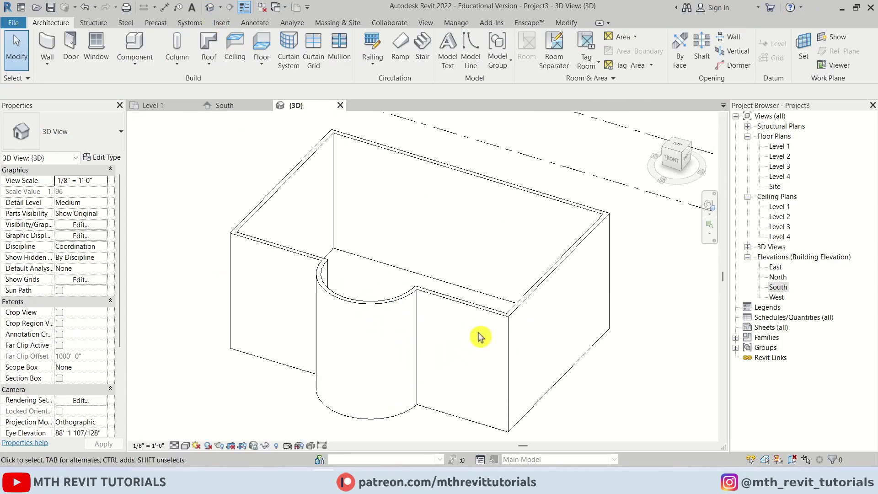
pyautogui.keyDown('shift'); pyautogui.moveTo(449, 366); pyautogui.dragTo(455, 293, button='middle'); pyautogui.keyUp('shift')
pyautogui.scroll(4, 304, 169)
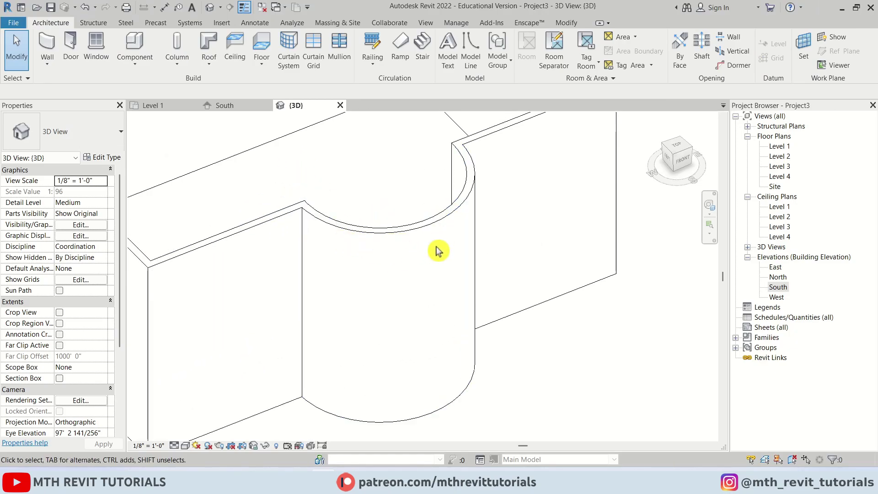
pyautogui.scroll(-2, 421, 256)
pyautogui.scroll(-3, 375, 265)
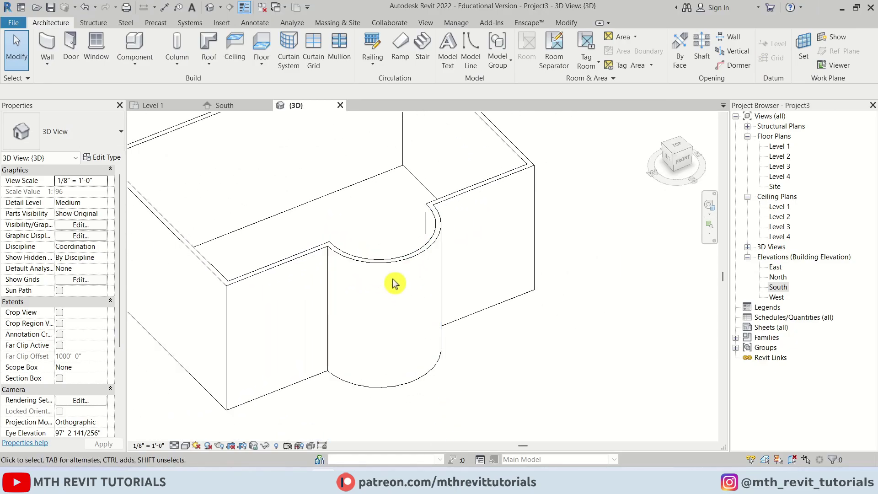
pyautogui.keyDown('shift'); pyautogui.moveTo(397, 295); pyautogui.dragTo(399, 244, button='middle'); pyautogui.keyUp('shift')
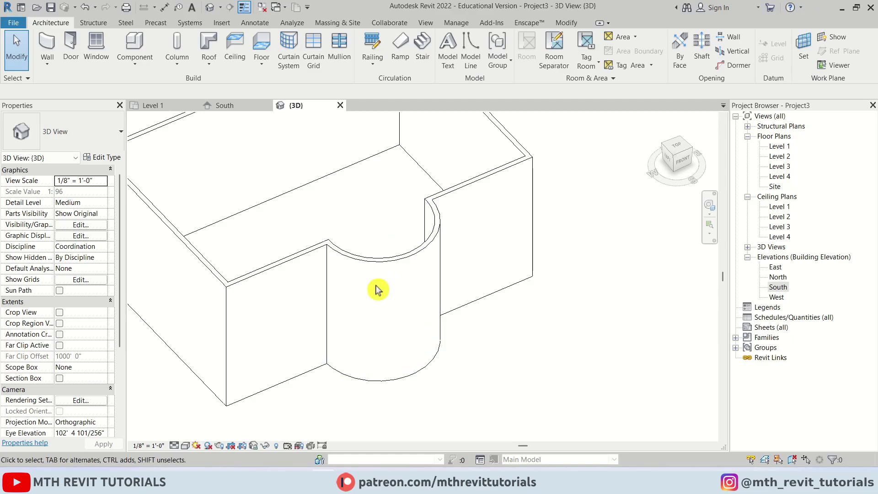
pyautogui.scroll(3, 411, 292)
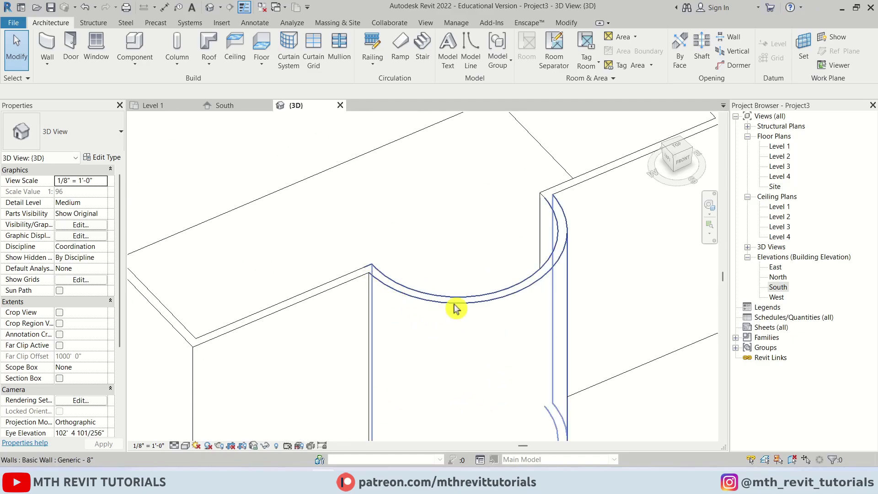
pyautogui.scroll(-1, 454, 303)
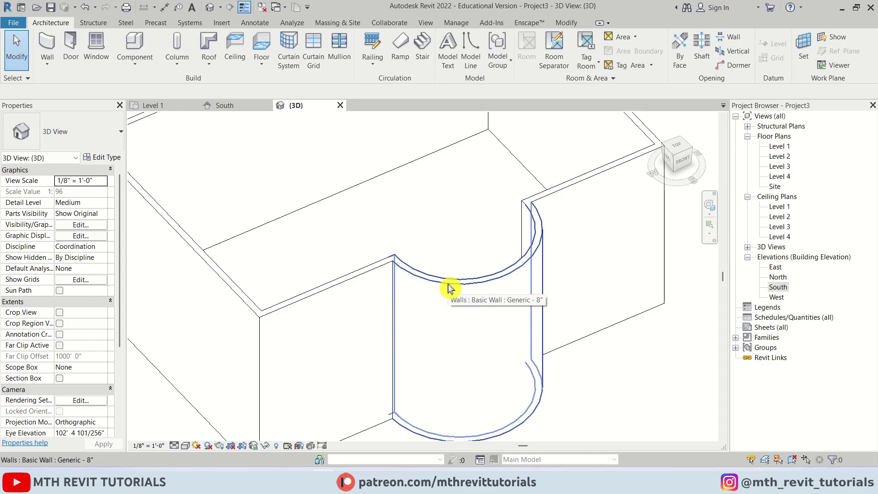
# - Duplicate the curved bay wall's type as a new Generic - 2" wall type
pyautogui.click(463, 283)
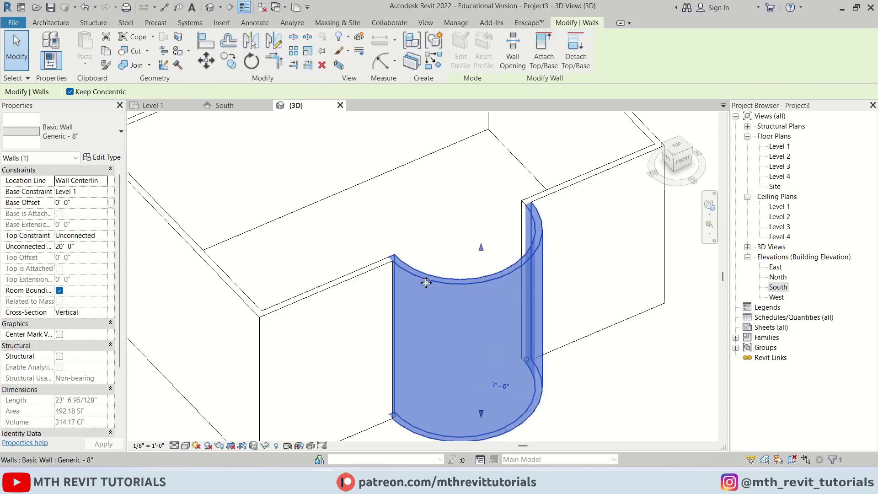
pyautogui.click(111, 160)
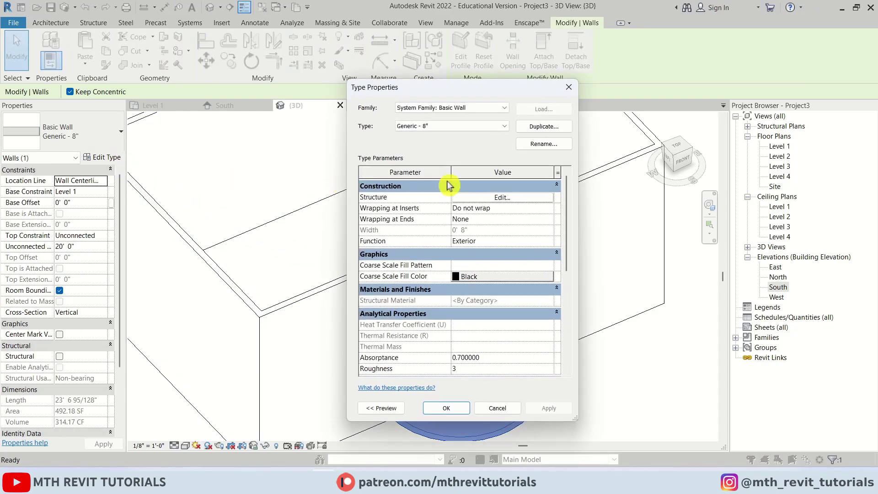
pyautogui.click(555, 129)
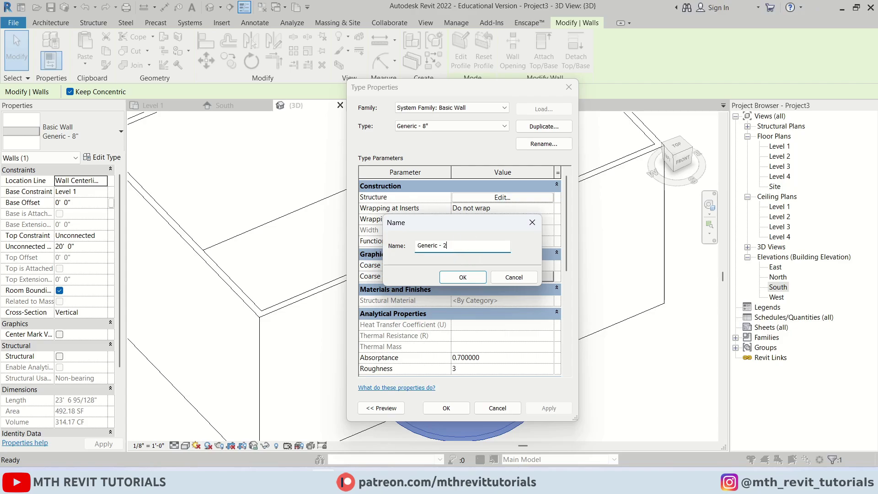
pyautogui.click(476, 279)
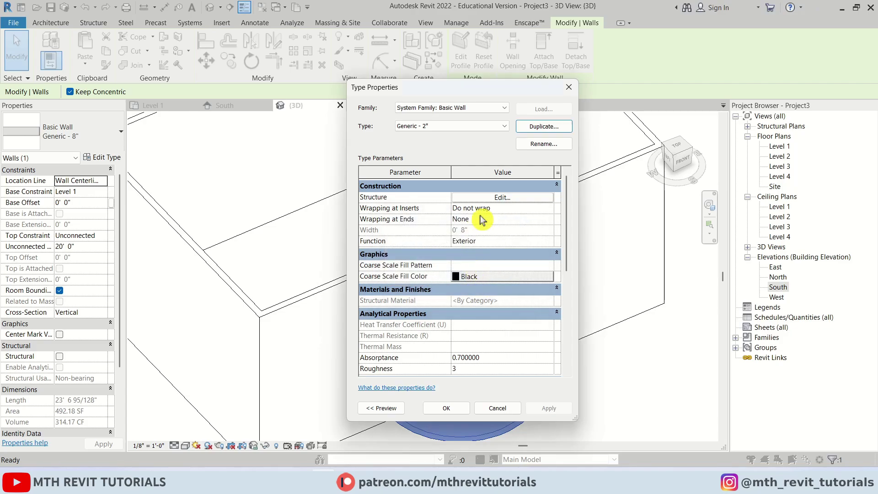
# - Set the Generic - 2" structure layer material to Glass and apply it to the curved wall
pyautogui.click(504, 198)
pyautogui.click(456, 223)
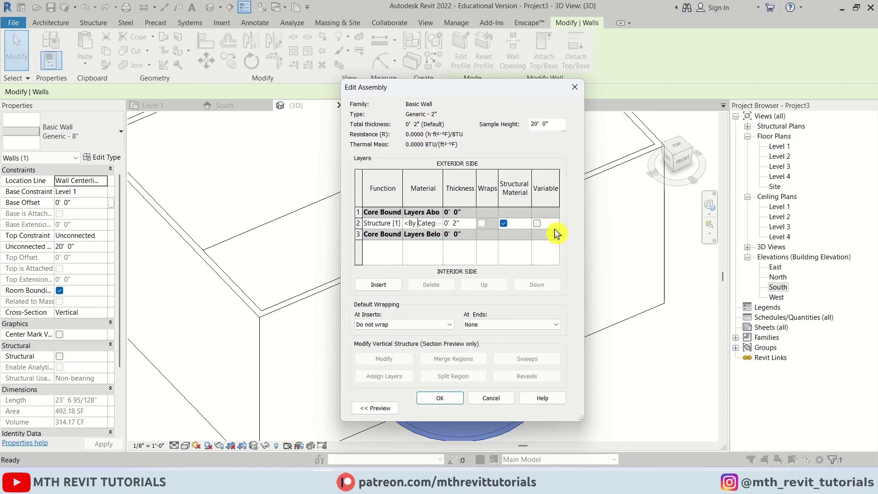
pyautogui.moveTo(585, 225); pyautogui.dragTo(673, 226)
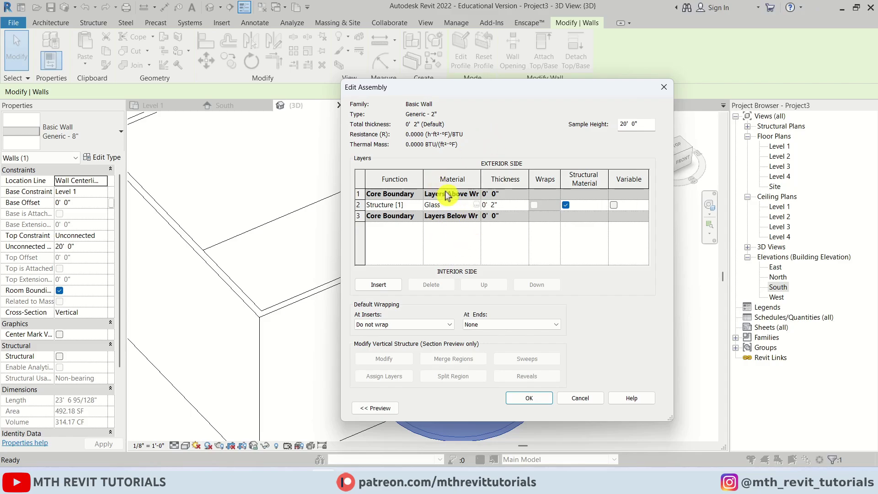
pyautogui.press('Return')
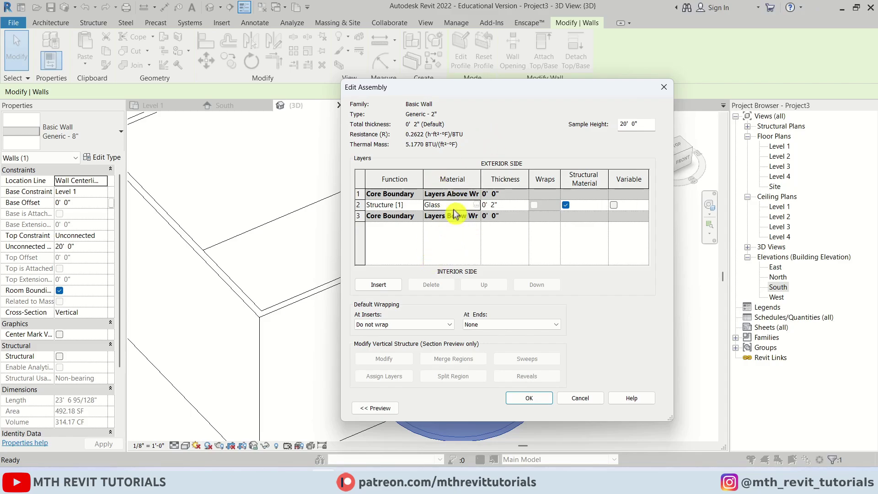
pyautogui.click(530, 400)
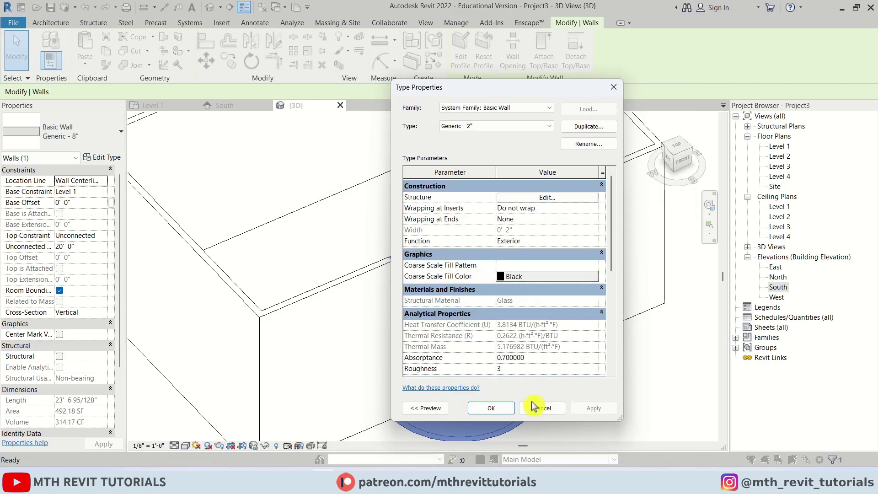
pyautogui.click(496, 409)
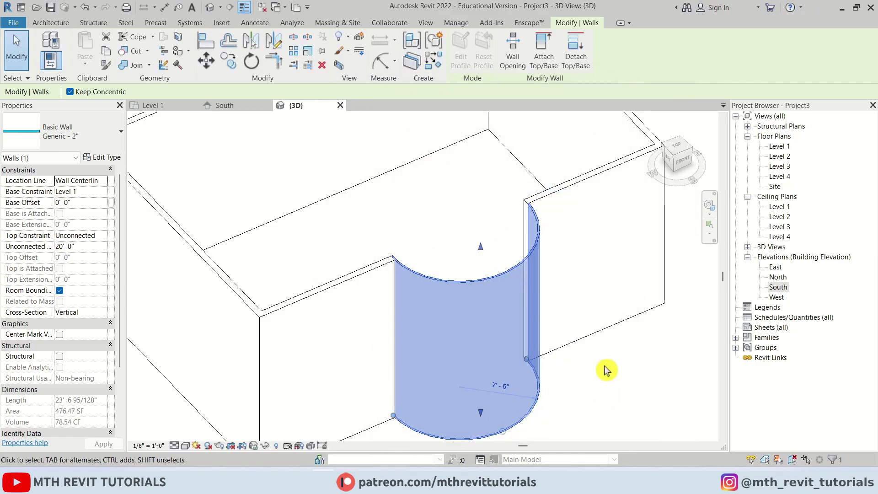
pyautogui.click(606, 370)
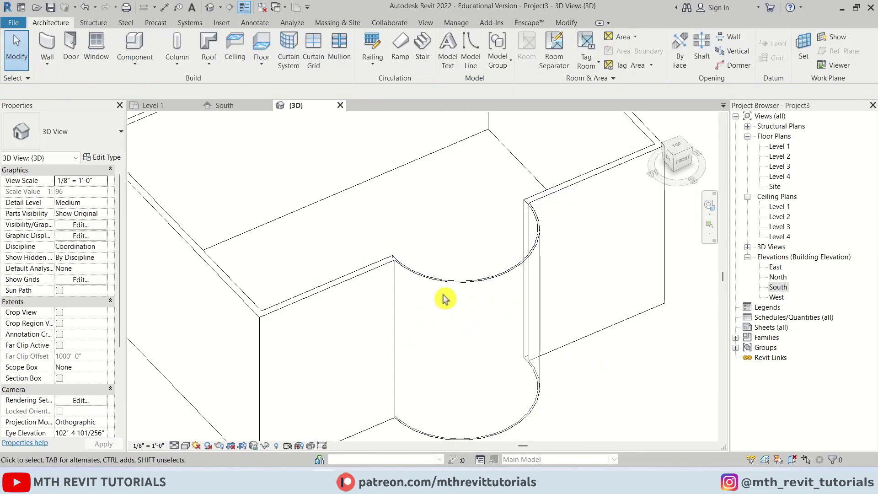
# - Switch the 3D view to Shaded (SD) and orbit around the curved glass bay
pyautogui.press('s')
pyautogui.press('d')
pyautogui.moveTo(505, 335)
pyautogui.keyDown('shift'); pyautogui.mouseDown(button='middle')
pyautogui.moveTo(540, 344)
pyautogui.moveTo(550, 317)
pyautogui.moveTo(521, 280)
pyautogui.moveTo(455, 269)
pyautogui.mouseUp(button='middle'); pyautogui.keyUp('shift')
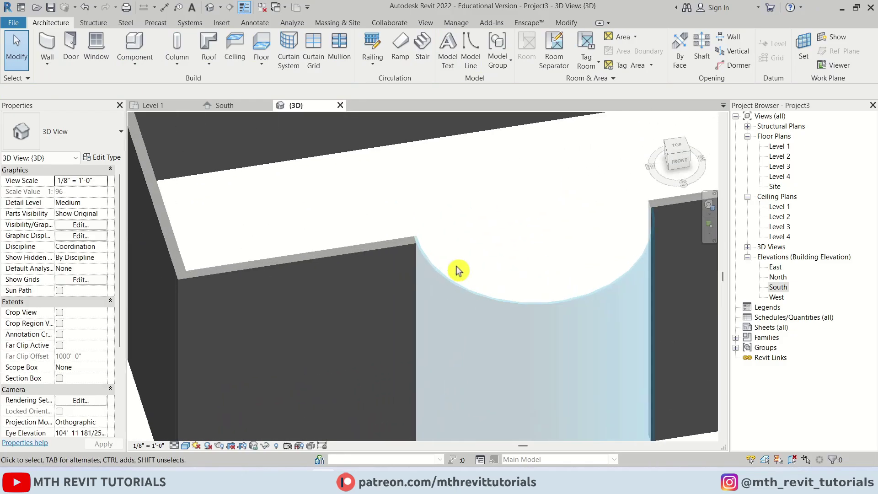
pyautogui.click(169, 108)
pyautogui.scroll(5, 363, 353)
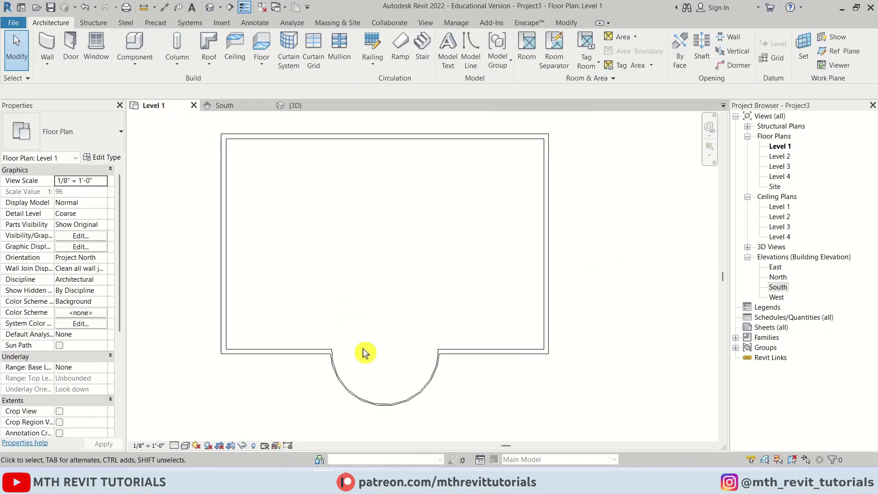
pyautogui.scroll(2, 505, 347)
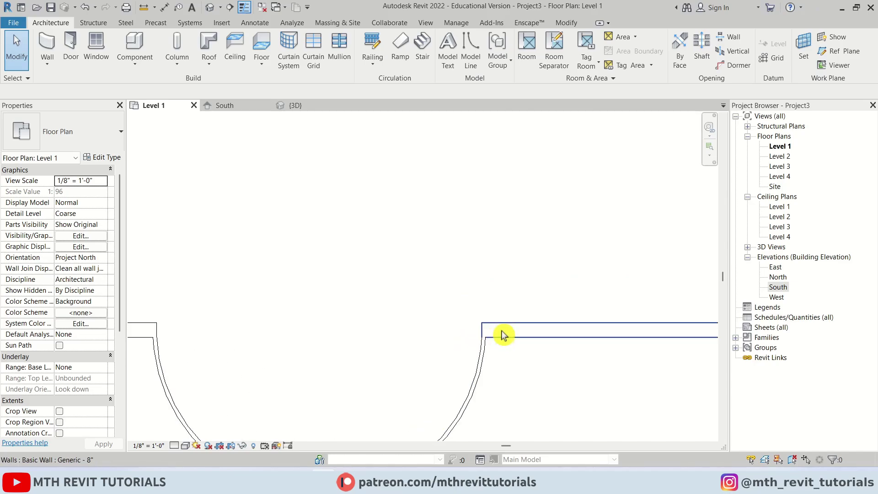
pyautogui.moveTo(335, 357); pyautogui.dragTo(366, 338, button='middle')
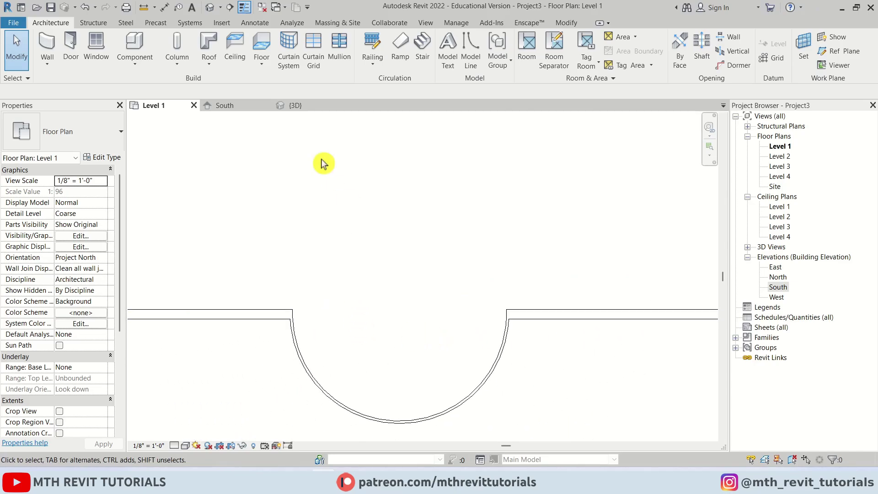
pyautogui.click(296, 107)
pyautogui.keyDown('shift'); pyautogui.moveTo(363, 279); pyautogui.dragTo(284, 242, button='middle'); pyautogui.keyUp('shift')
# - Set the Top Constraint of the curved wall and three straight walls to Up to level: Level 4
pyautogui.click(430, 319)
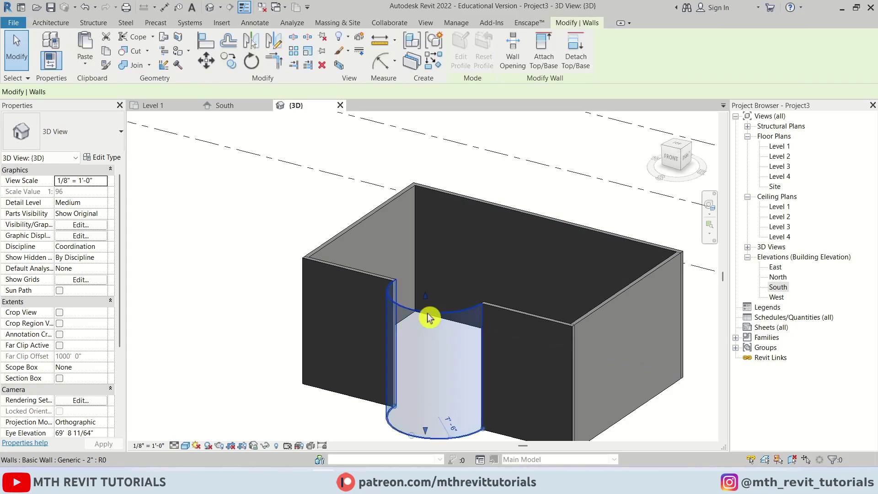
pyautogui.scroll(2, 333, 286)
pyautogui.click(365, 265)
pyautogui.keyDown('ctrl'); pyautogui.click(374, 194); pyautogui.keyUp('ctrl')
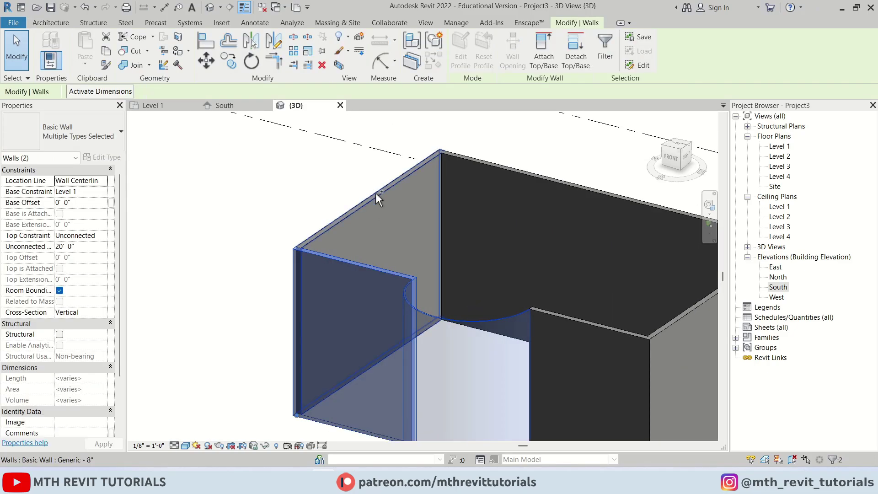
pyautogui.keyDown('ctrl'); pyautogui.click(518, 172); pyautogui.keyUp('ctrl')
pyautogui.scroll(-2, 393, 250)
pyautogui.moveTo(396, 257); pyautogui.dragTo(355, 262, button='middle')
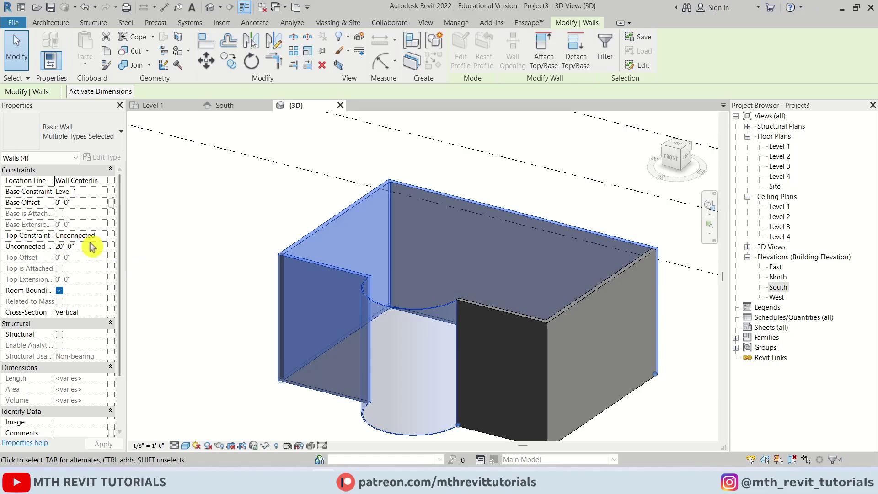
pyautogui.click(103, 236)
pyautogui.click(98, 283)
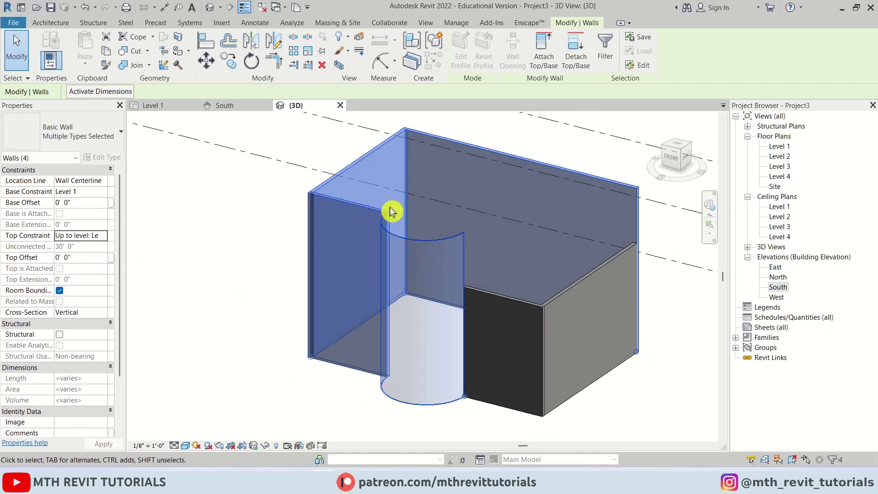
pyautogui.click(243, 291)
pyautogui.keyDown('shift'); pyautogui.moveTo(242, 290); pyautogui.dragTo(401, 346, button='middle'); pyautogui.keyUp('shift')
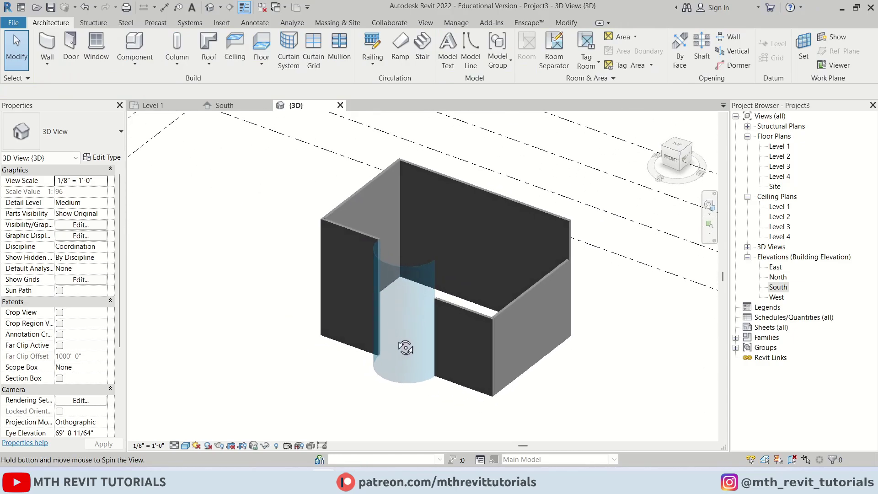
pyautogui.scroll(3, 553, 319)
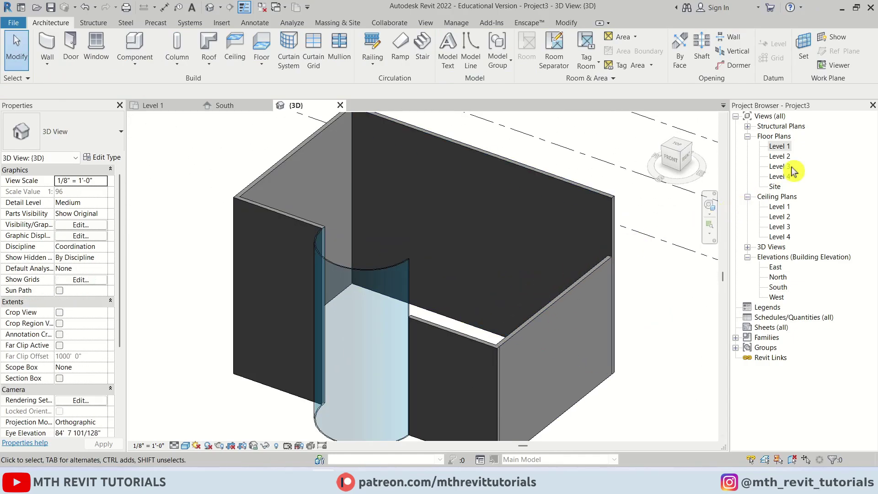
# - In the Level 2 plan, select all the walls and move them to a new position
pyautogui.doubleClick(779, 157)
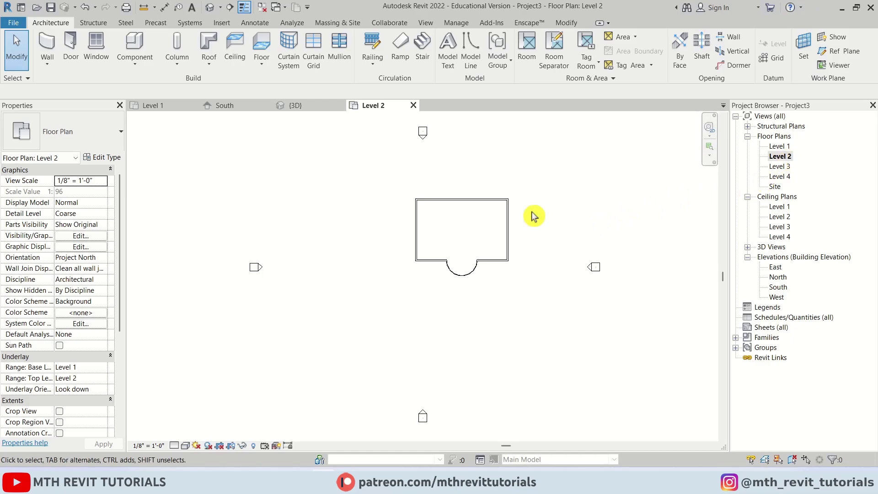
pyautogui.scroll(-1, 488, 186)
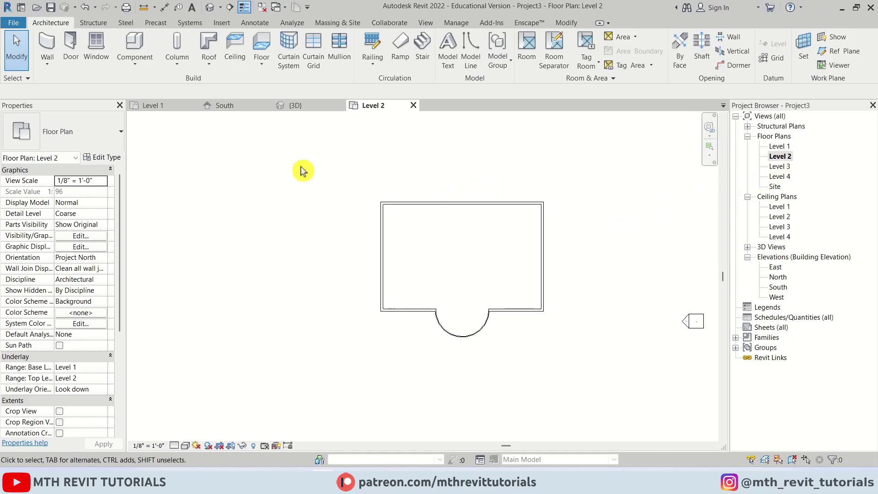
pyautogui.moveTo(302, 171); pyautogui.dragTo(602, 385)
pyautogui.scroll(-3, 547, 201)
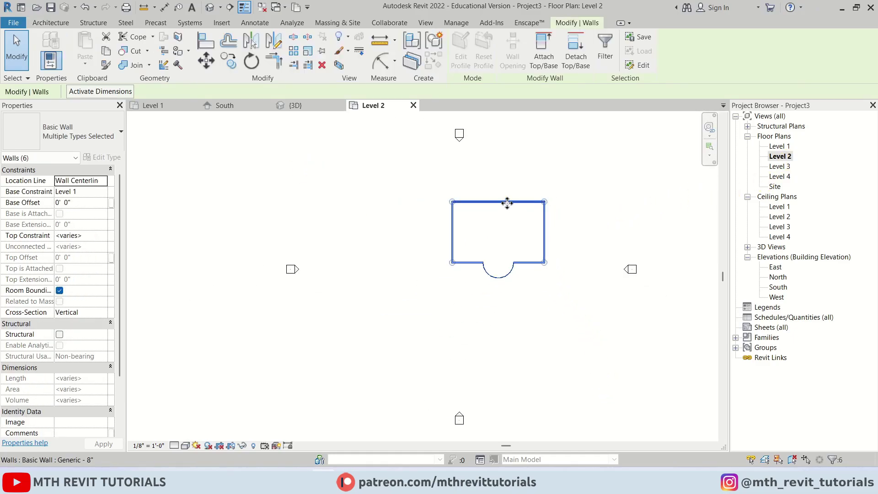
pyautogui.moveTo(504, 208); pyautogui.dragTo(470, 234)
pyautogui.scroll(5, 448, 266)
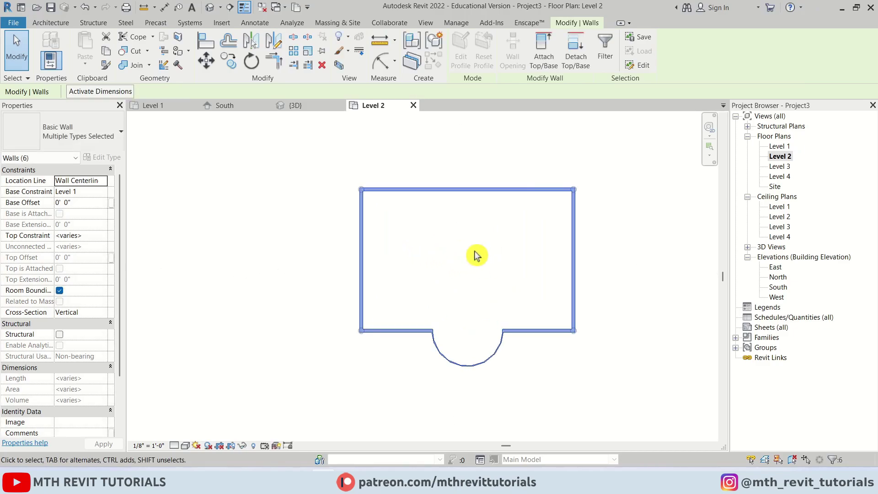
pyautogui.press('Escape')
pyautogui.moveTo(472, 336); pyautogui.dragTo(445, 345, button='middle')
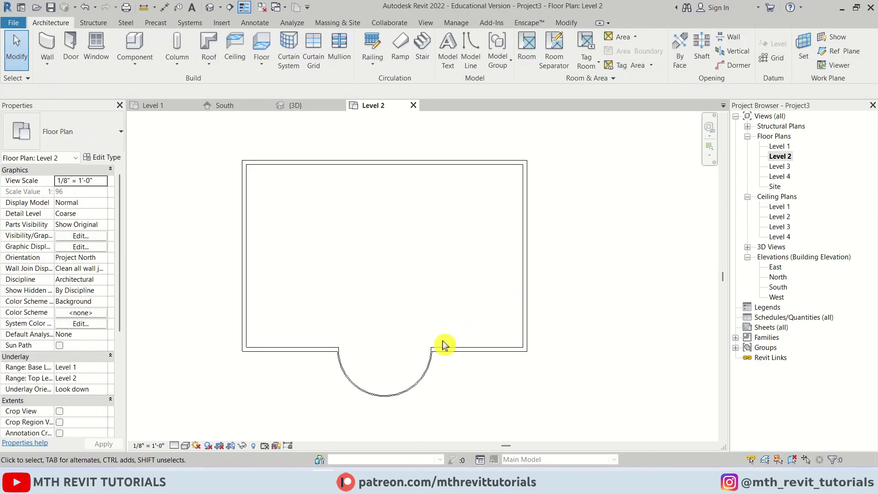
# - Sketch a Roof by Footprint rectangle around the walls with a 2' 0" offset
pyautogui.click(212, 53)
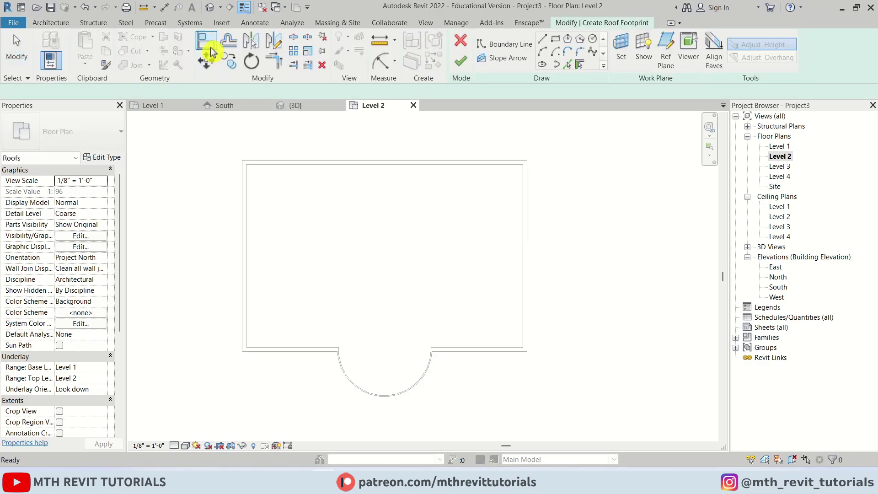
pyautogui.click(556, 44)
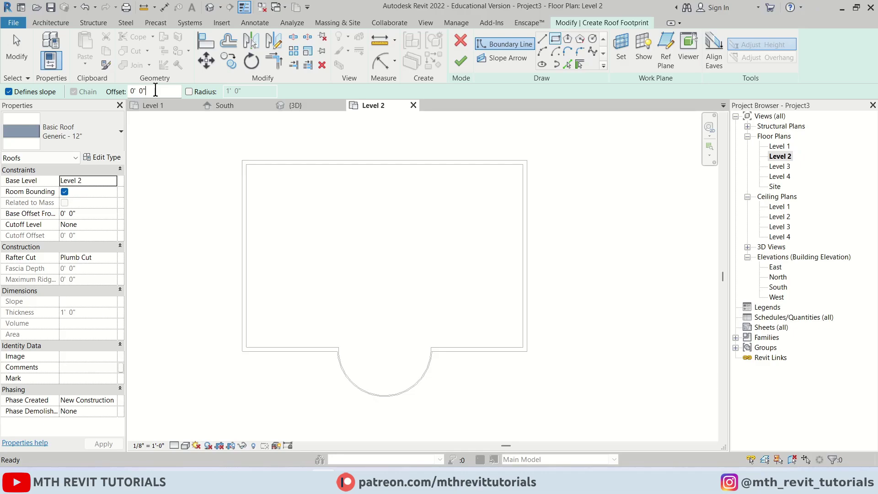
pyautogui.doubleClick(155, 90)
pyautogui.write('2')
pyautogui.press('Return')
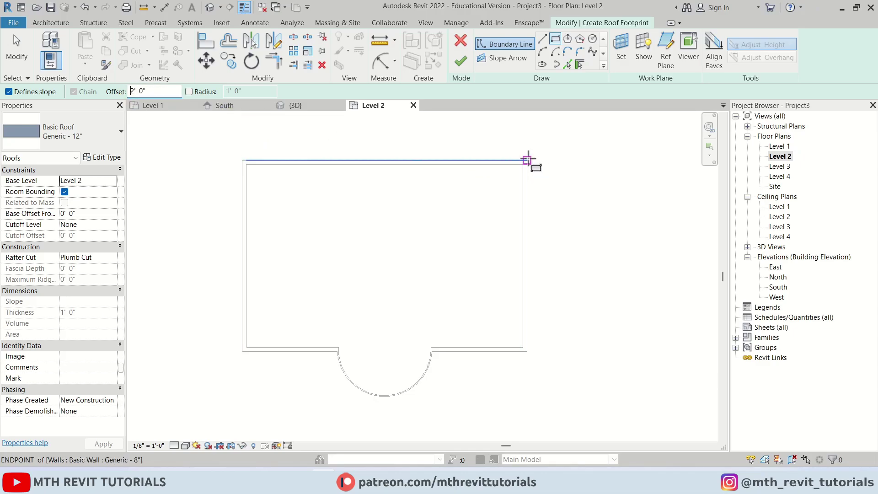
pyautogui.click(527, 161)
pyautogui.scroll(6, 421, 348)
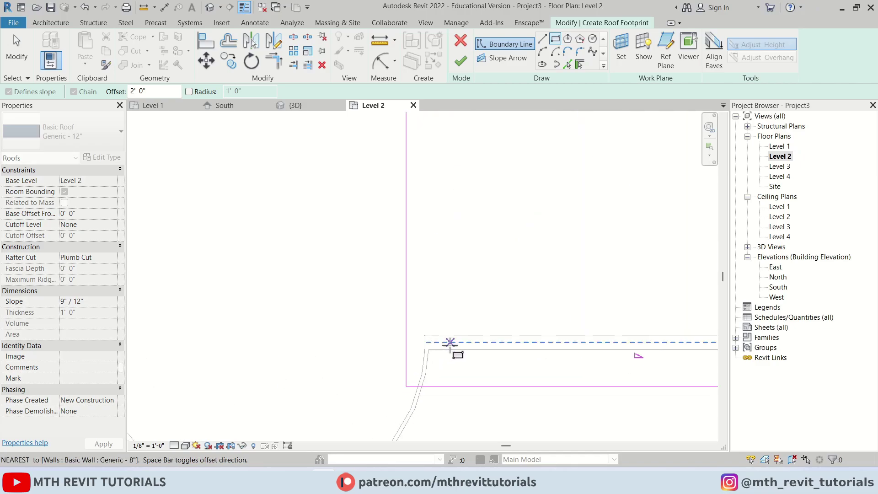
pyautogui.click(424, 338)
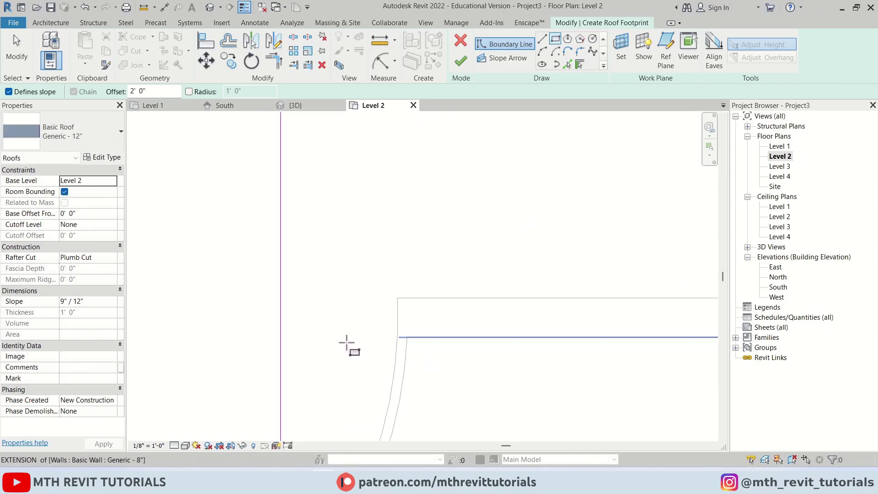
pyautogui.scroll(-4, 373, 346)
pyautogui.press('Escape')
pyautogui.press('Escape')
# - Move the left footprint line right, turn off Defines Slope on three lines, and finish the roof
pyautogui.scroll(-2, 352, 352)
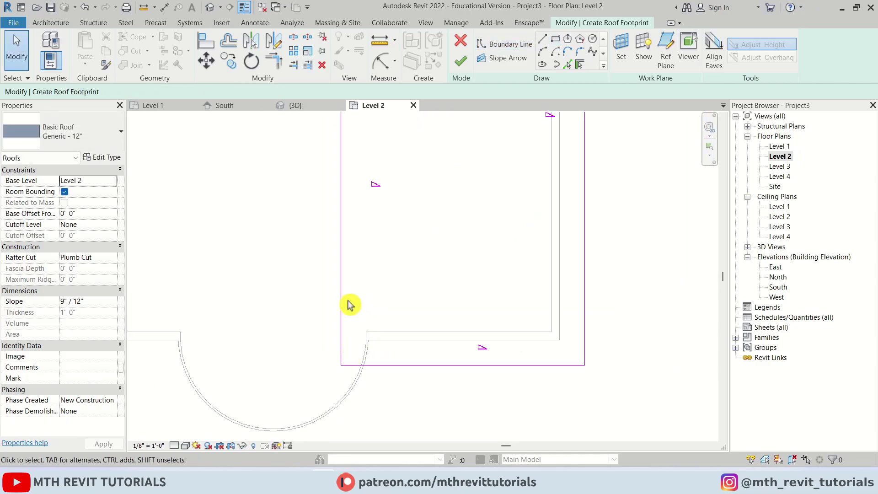
pyautogui.scroll(3, 345, 307)
pyautogui.moveTo(340, 305); pyautogui.dragTo(385, 311)
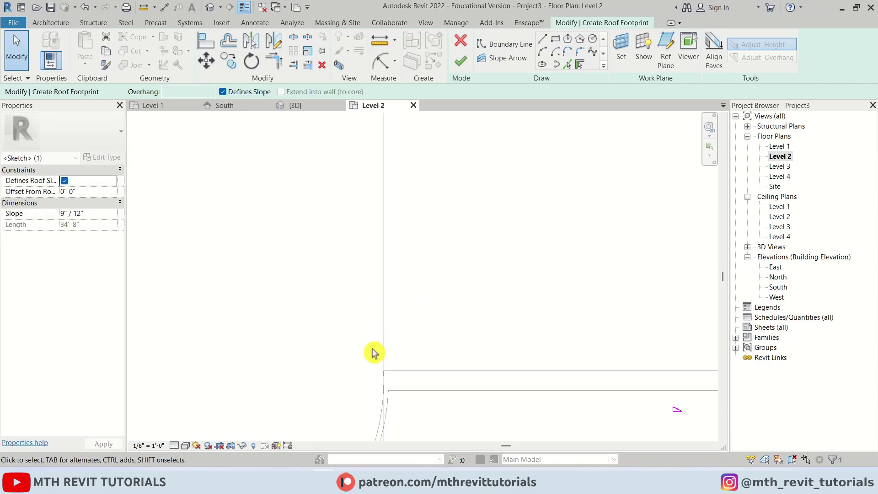
pyautogui.press('Escape')
pyautogui.scroll(-3, 378, 349)
pyautogui.scroll(2, 486, 268)
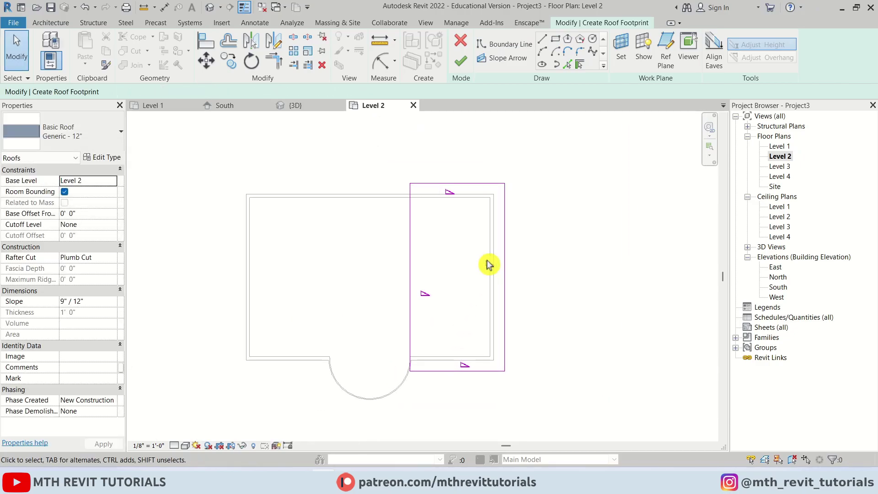
pyautogui.moveTo(446, 407); pyautogui.dragTo(364, 170)
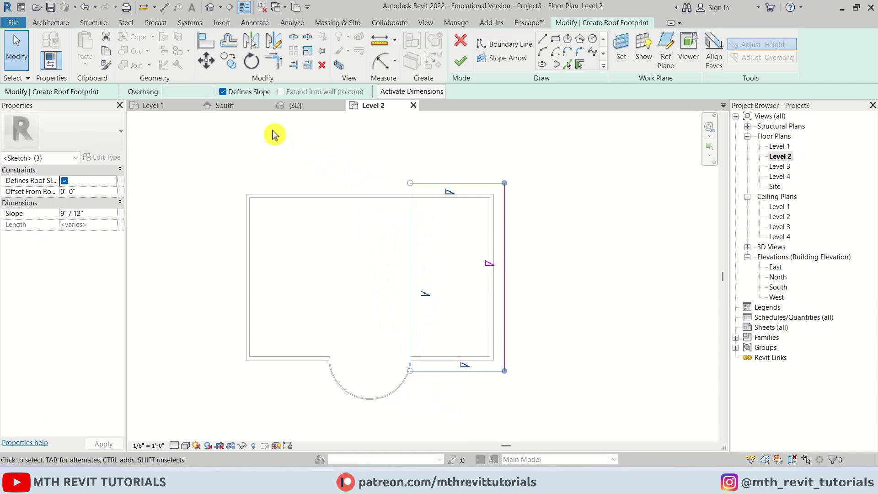
pyautogui.click(222, 92)
pyautogui.press('Escape')
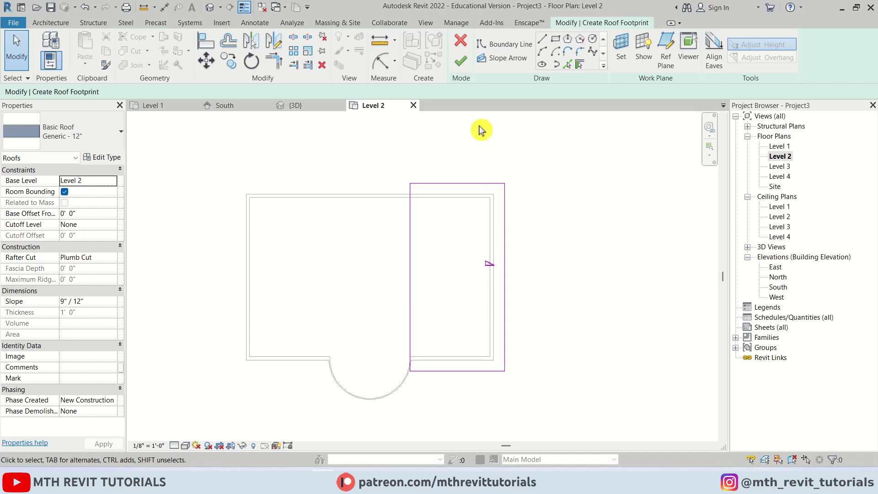
pyautogui.click(462, 64)
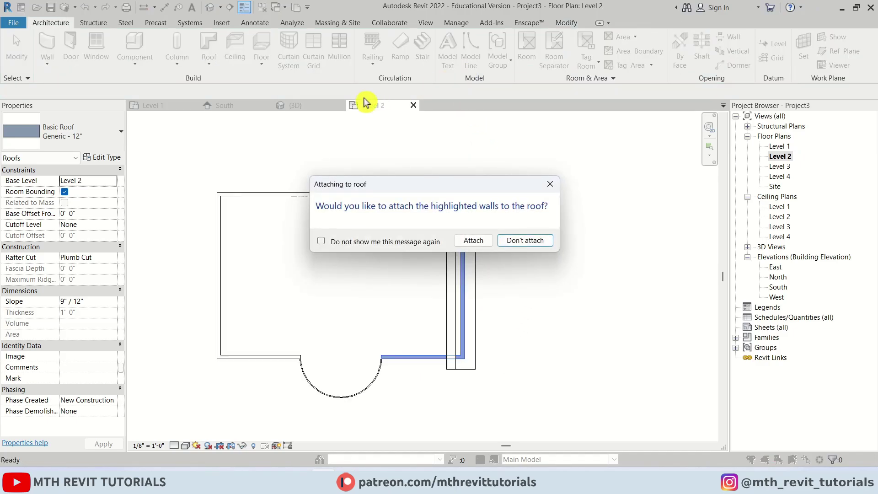
# - Leave the walls unattached to the new roof and view it in 3D
pyautogui.click(524, 240)
pyautogui.click(417, 188)
pyautogui.click(302, 106)
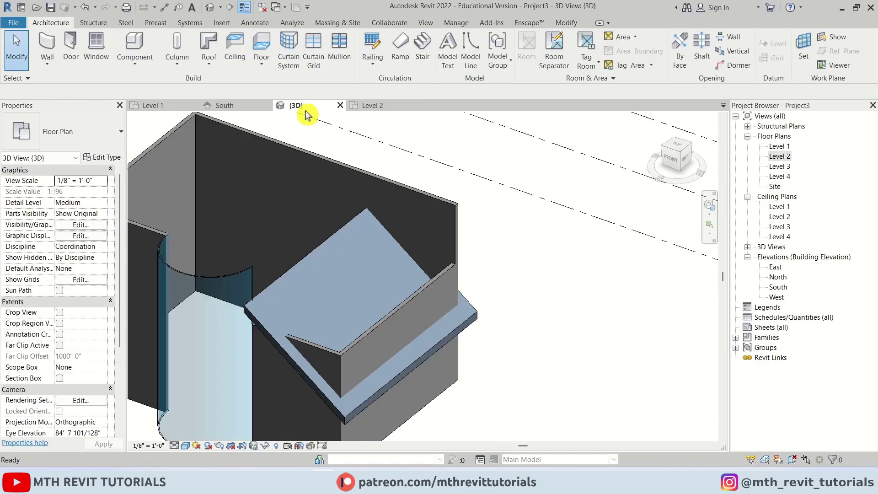
pyautogui.keyDown('shift'); pyautogui.moveTo(542, 258); pyautogui.dragTo(353, 298, button='middle'); pyautogui.keyUp('shift')
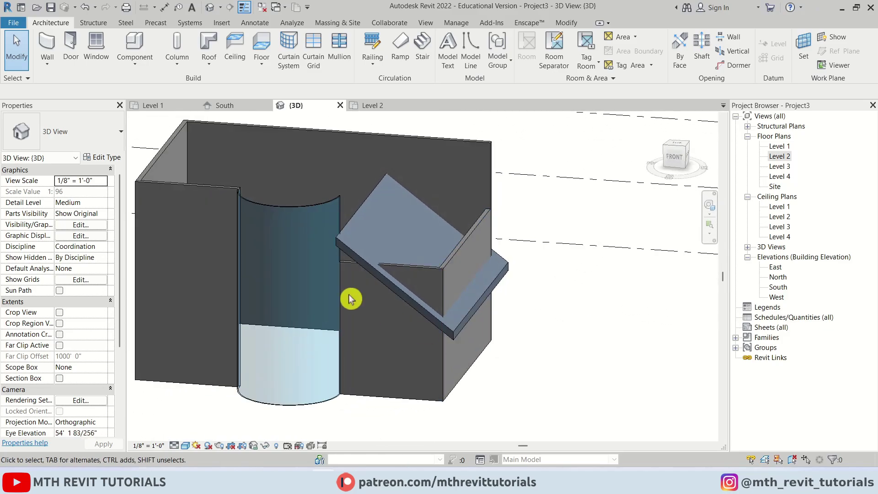
pyautogui.scroll(4, 327, 290)
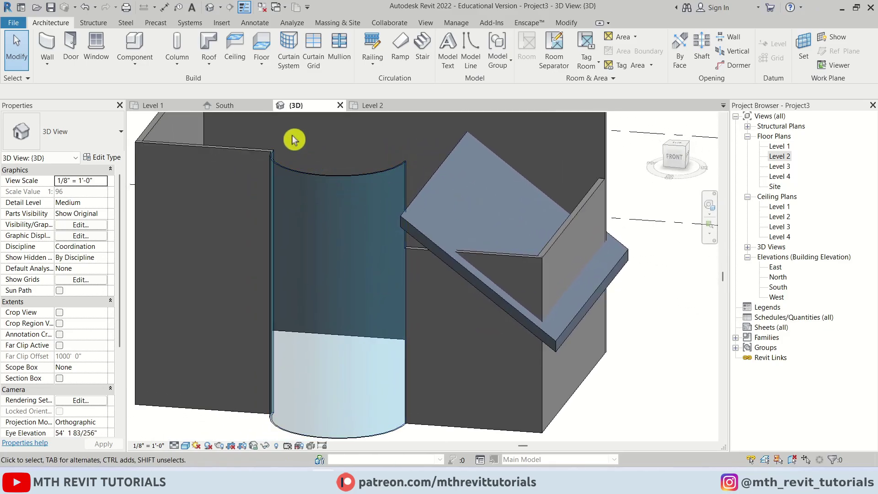
# - In the South elevation, drag the roof's top handle down to the Level 2 line, then check it in 3D
pyautogui.click(233, 109)
pyautogui.scroll(3, 526, 297)
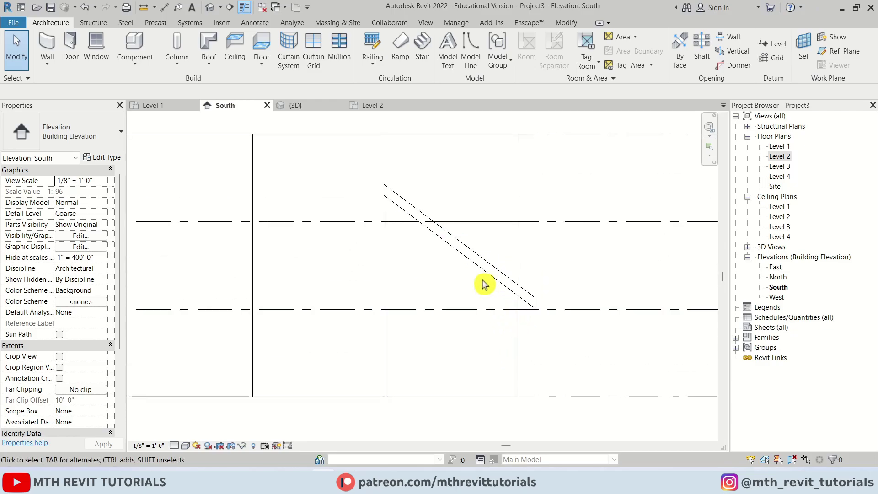
pyautogui.click(473, 270)
pyautogui.scroll(3, 386, 186)
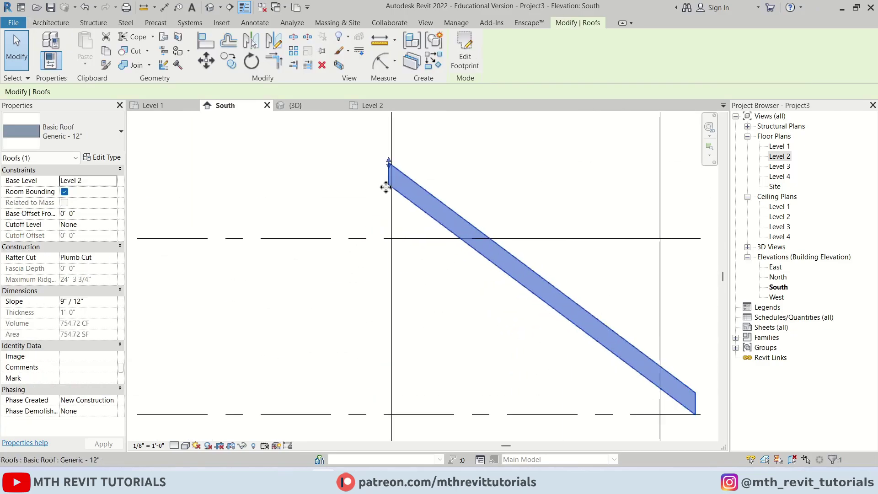
pyautogui.moveTo(391, 170); pyautogui.dragTo(388, 243)
pyautogui.press('Escape')
pyautogui.scroll(-5, 366, 209)
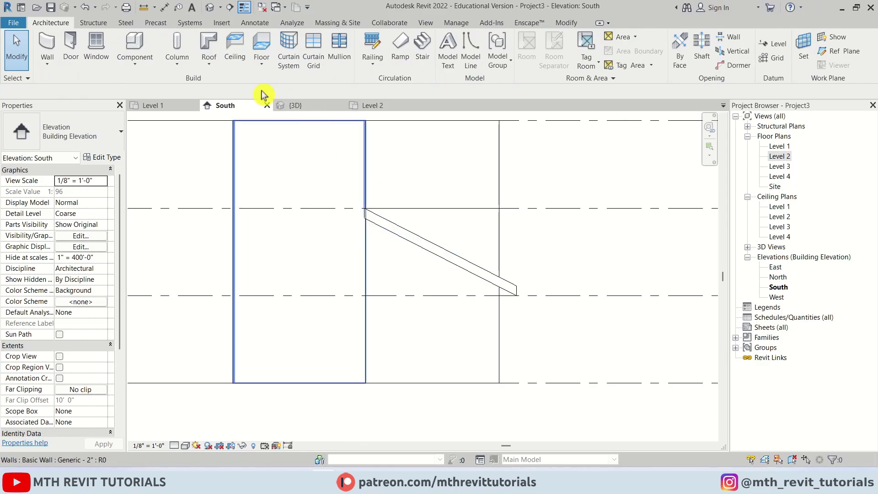
pyautogui.click(302, 110)
pyautogui.keyDown('shift'); pyautogui.moveTo(421, 253); pyautogui.dragTo(461, 320, button='middle'); pyautogui.keyUp('shift')
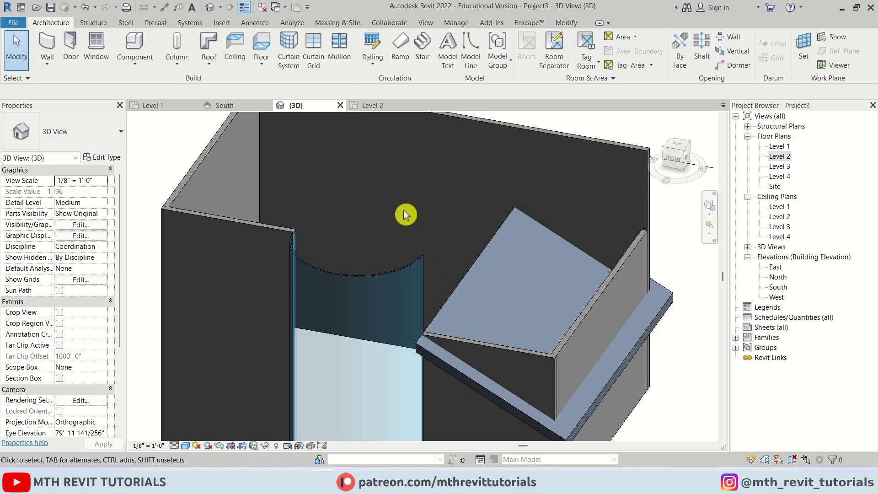
# - On Level 2, start a wall with Location Line set to Finish Face: Exterior
pyautogui.click(384, 109)
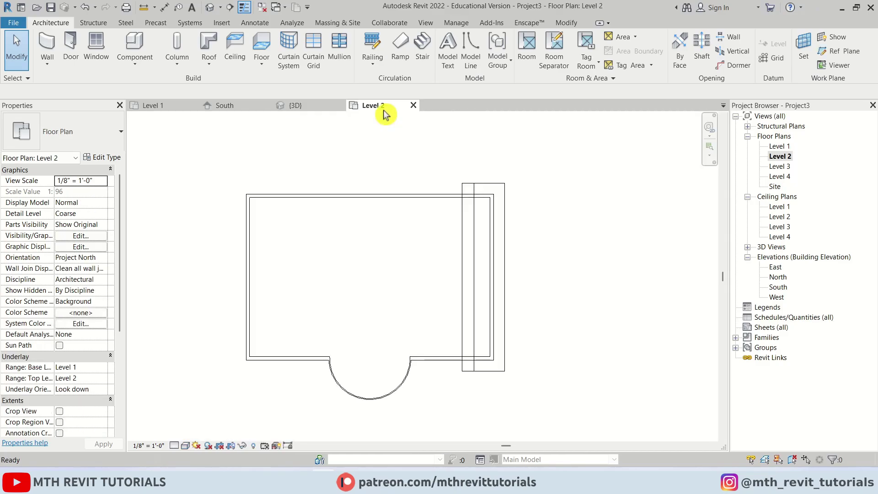
pyautogui.press('w')
pyautogui.press('a')
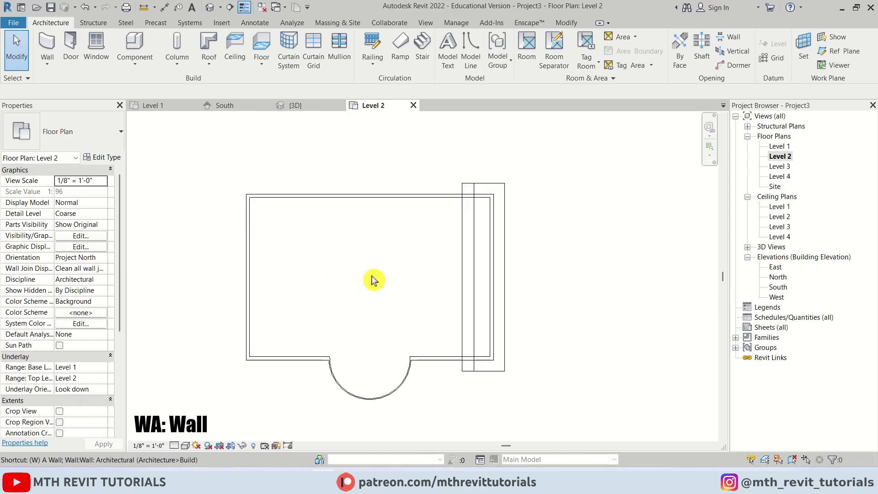
pyautogui.scroll(1, 372, 277)
pyautogui.click(319, 92)
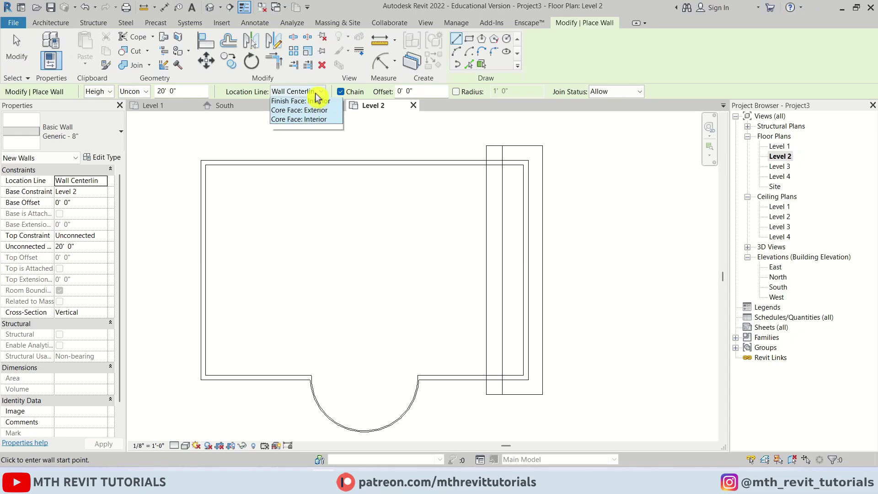
pyautogui.click(333, 121)
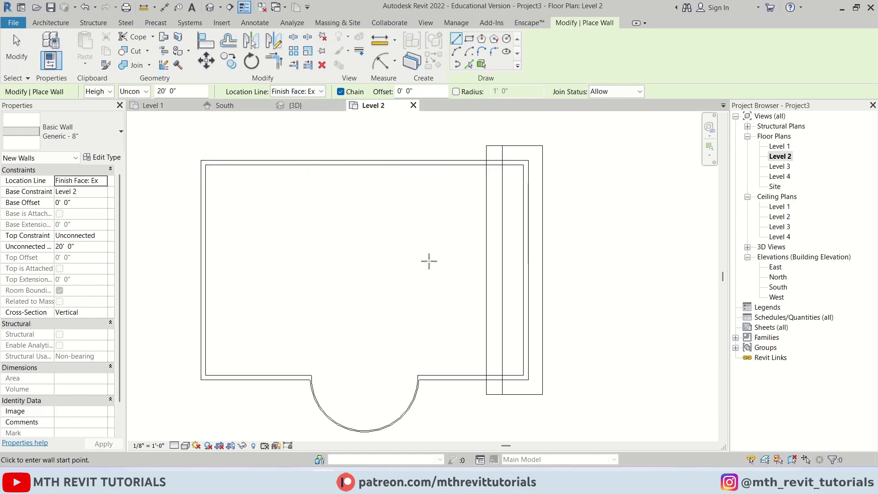
# - Draw a 27' 6" vertical wall from the bay's right corner to the top exterior wall
pyautogui.scroll(5, 411, 382)
pyautogui.click(413, 360)
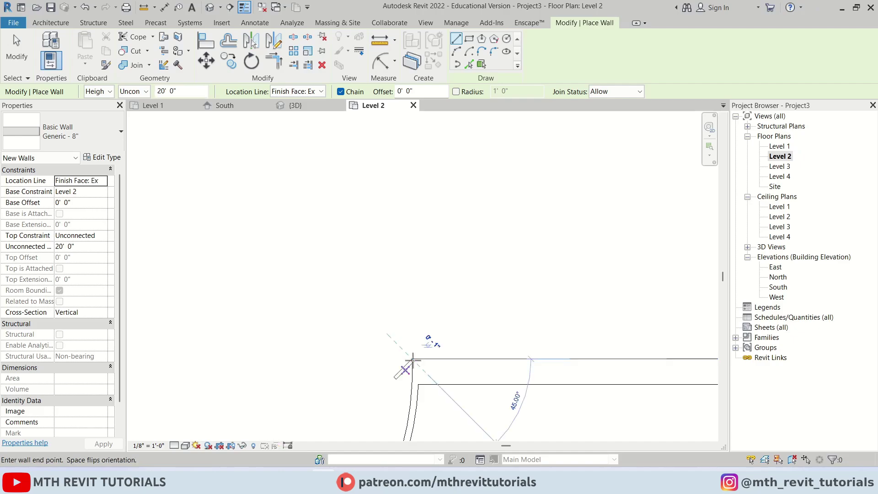
pyautogui.scroll(-4, 414, 361)
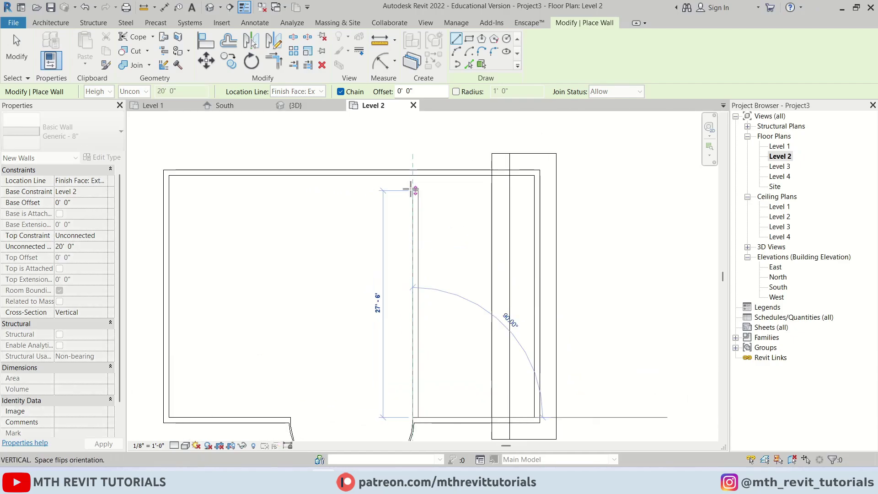
pyautogui.scroll(3, 412, 187)
pyautogui.click(412, 173)
pyautogui.press('Escape')
pyautogui.press('Escape')
pyautogui.scroll(-3, 447, 184)
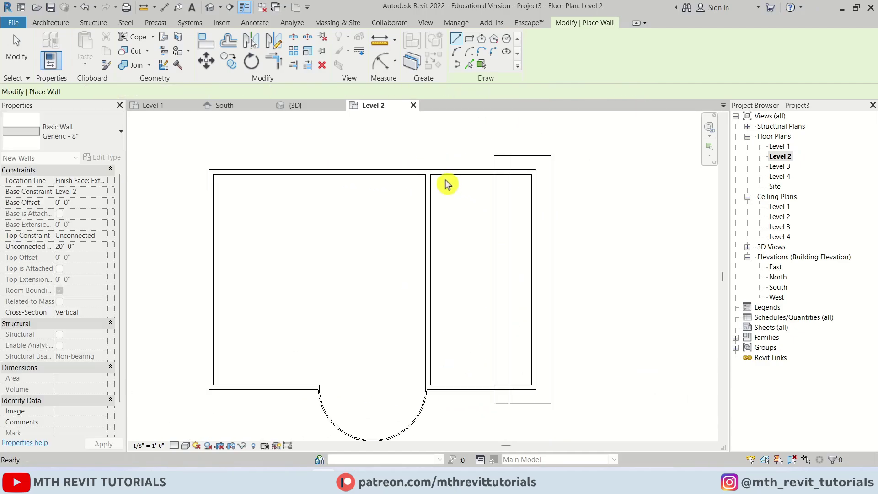
pyautogui.press('Escape')
pyautogui.scroll(3, 359, 137)
# - Split the top Level 2 exterior wall with SL where the new dividing wall meets it
pyautogui.click(311, 108)
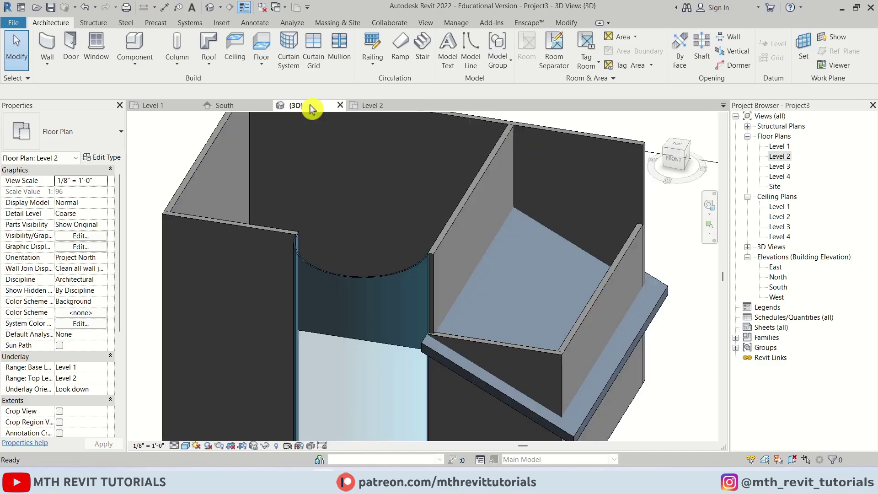
pyautogui.scroll(2, 519, 184)
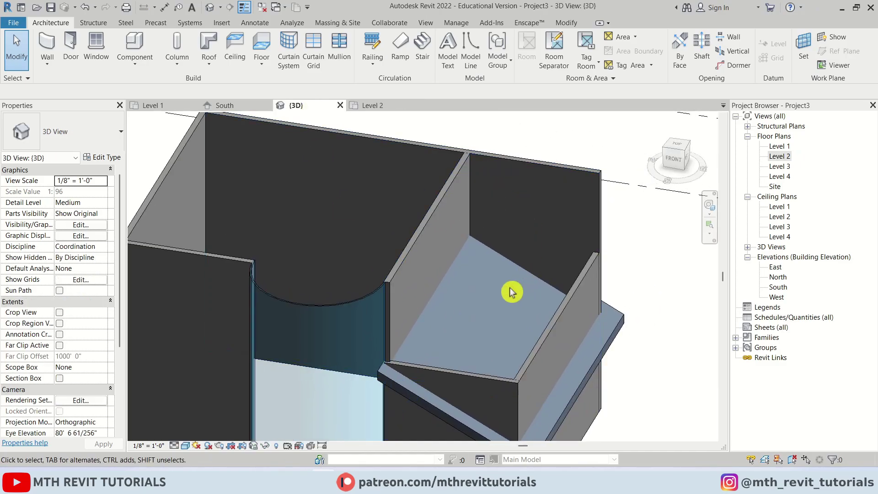
pyautogui.click(368, 105)
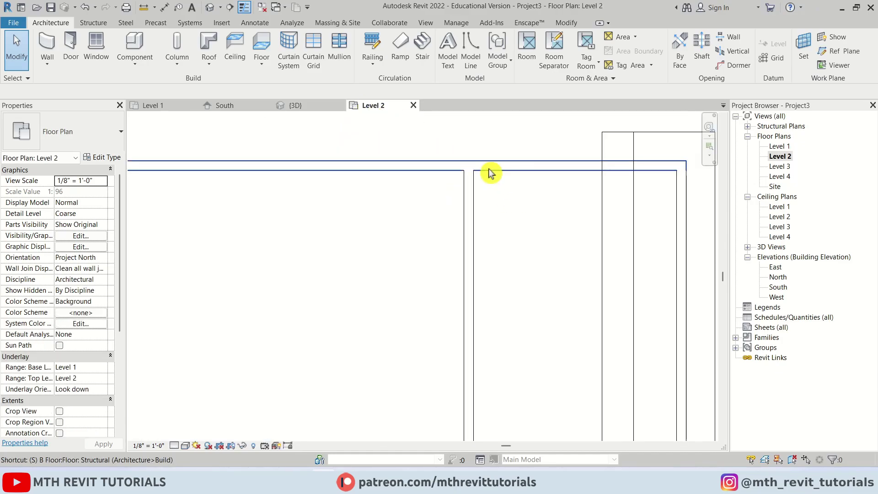
pyautogui.press('s')
pyautogui.press('l')
pyautogui.scroll(3, 479, 164)
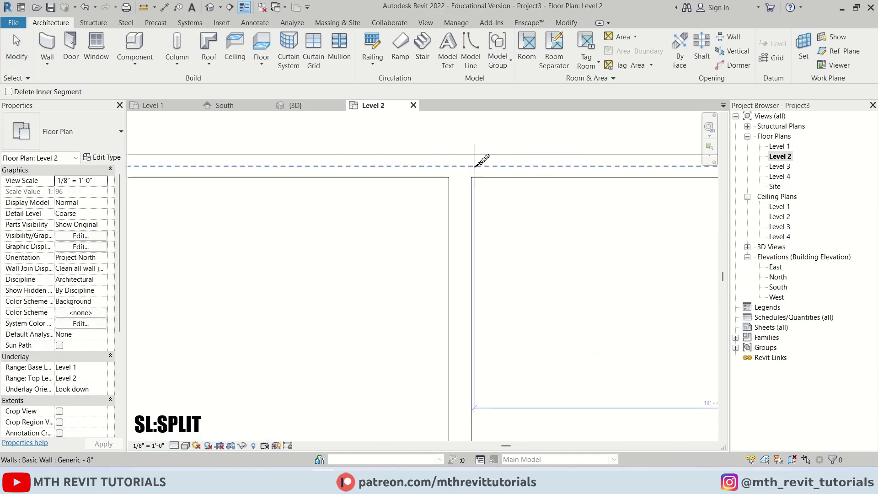
pyautogui.click(475, 163)
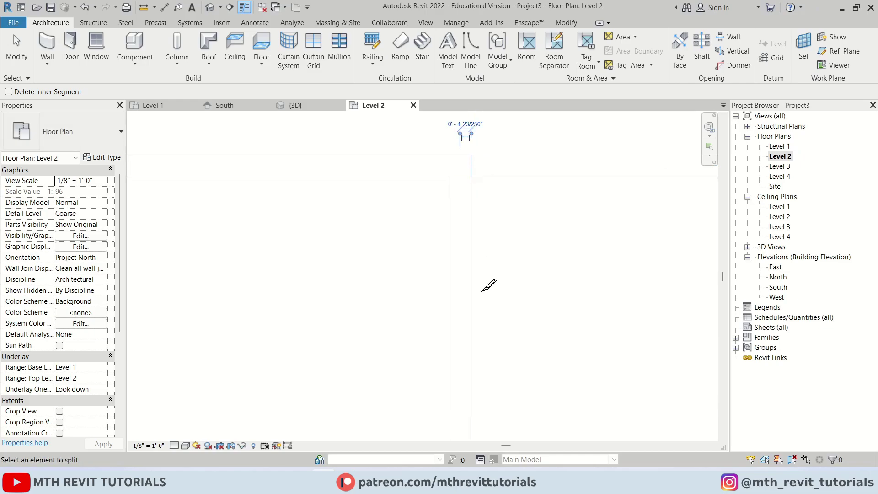
pyautogui.press('Escape')
# - In 3D, attach the tops of the three side-wing walls to the sloped roof
pyautogui.click(307, 108)
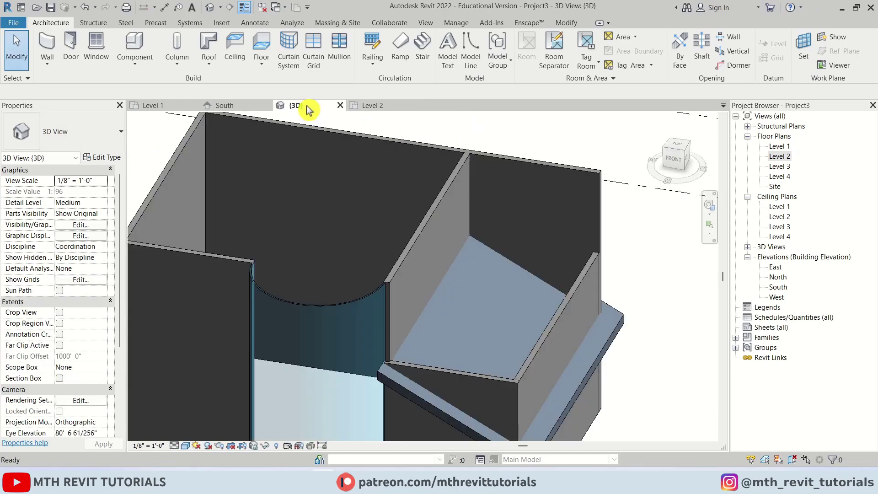
pyautogui.click(516, 166)
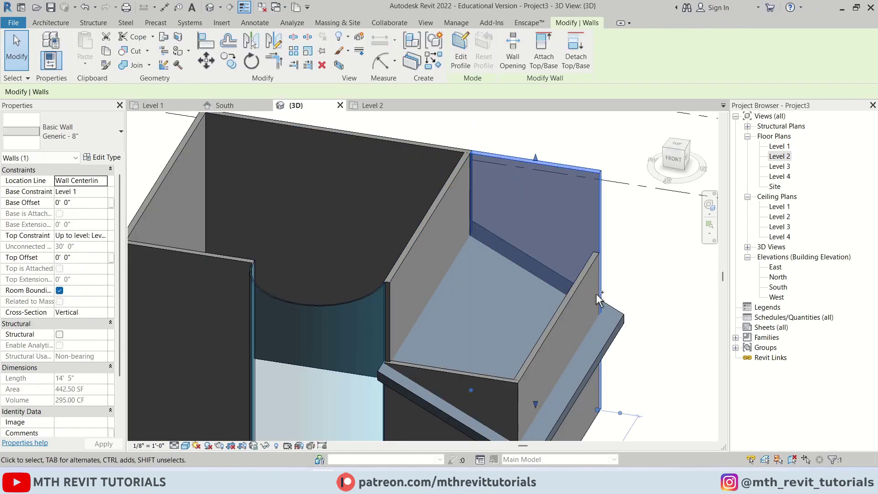
pyautogui.keyDown('ctrl'); pyautogui.click(576, 289); pyautogui.keyUp('ctrl')
pyautogui.keyDown('ctrl'); pyautogui.click(474, 370); pyautogui.keyUp('ctrl')
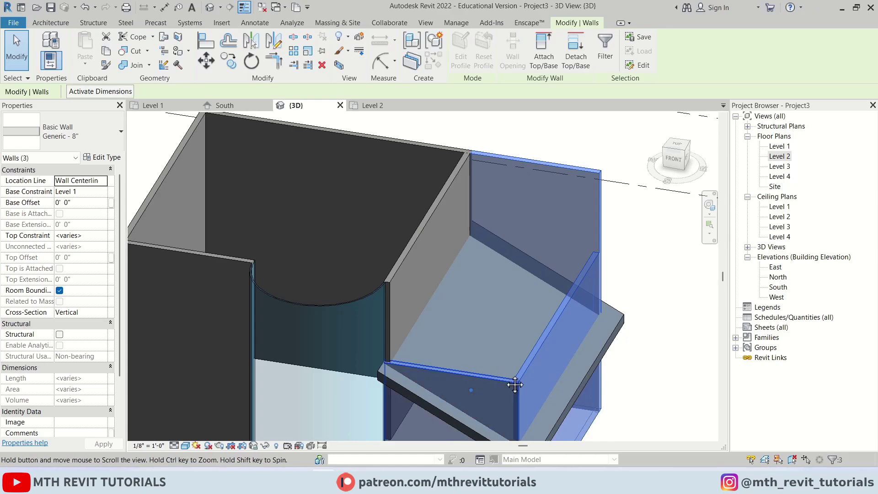
pyautogui.moveTo(501, 367); pyautogui.dragTo(558, 241, button='middle')
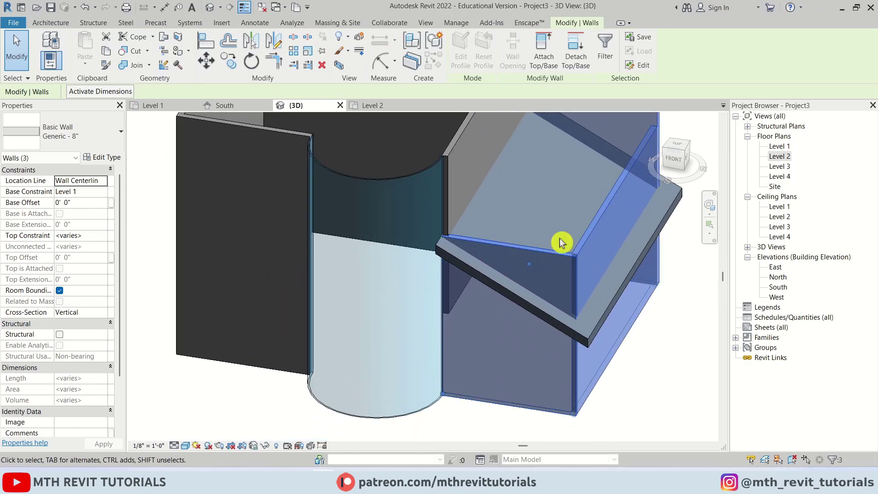
pyautogui.click(543, 59)
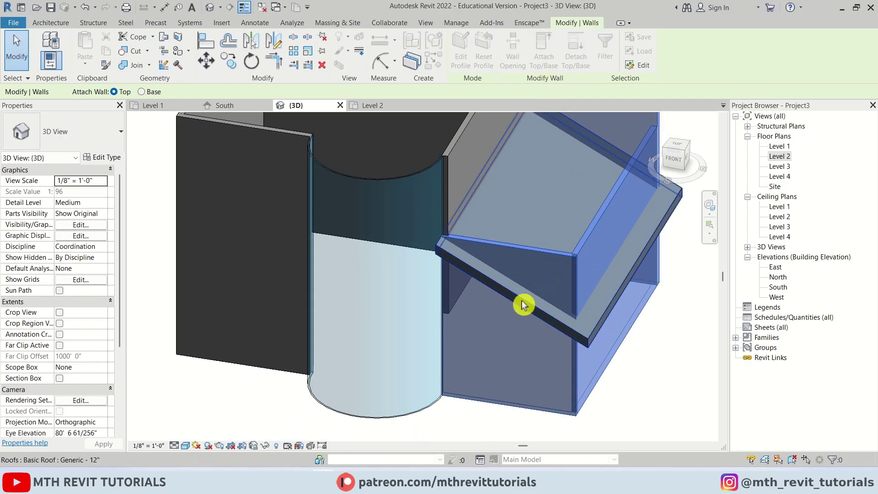
pyautogui.click(525, 303)
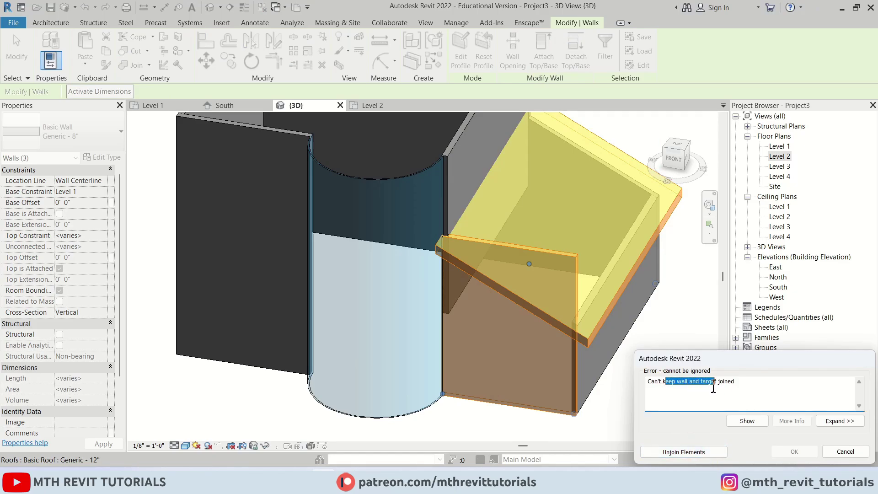
# - Resolve the join error with Unjoin Elements and check the wall-roof junction
pyautogui.scroll(-2, 537, 265)
pyautogui.scroll(2, 543, 183)
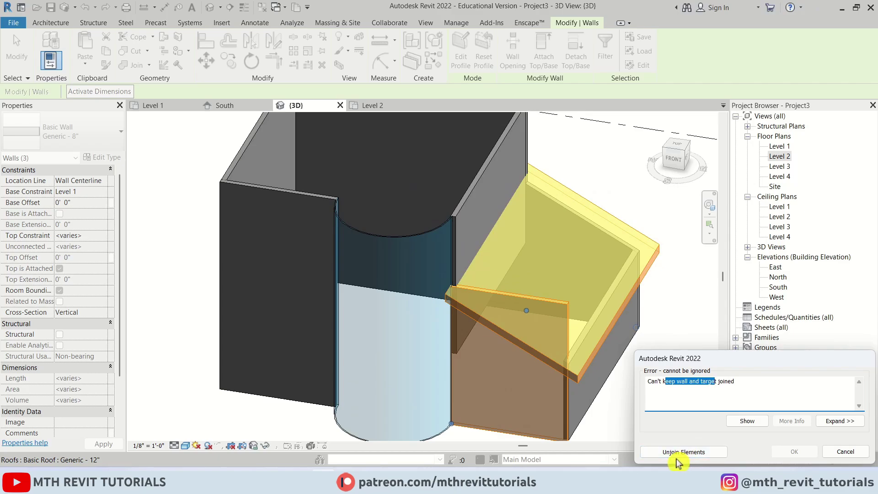
pyautogui.click(693, 453)
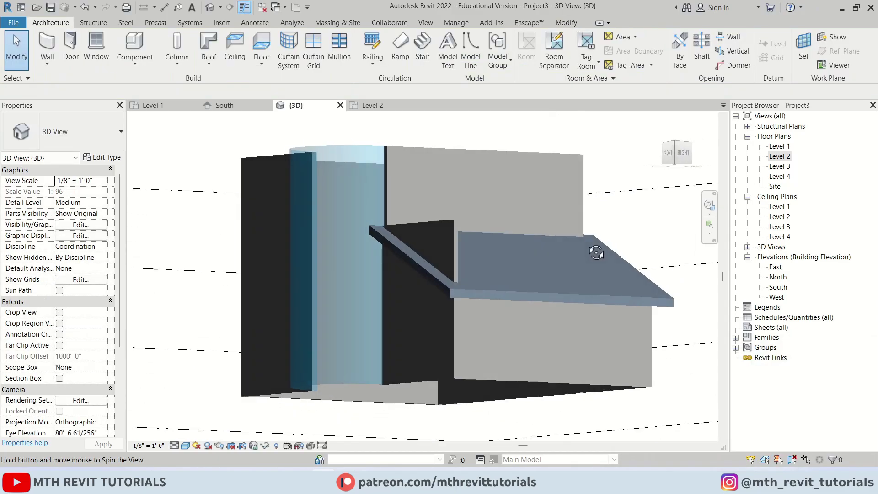
pyautogui.scroll(4, 448, 287)
pyautogui.scroll(2, 448, 286)
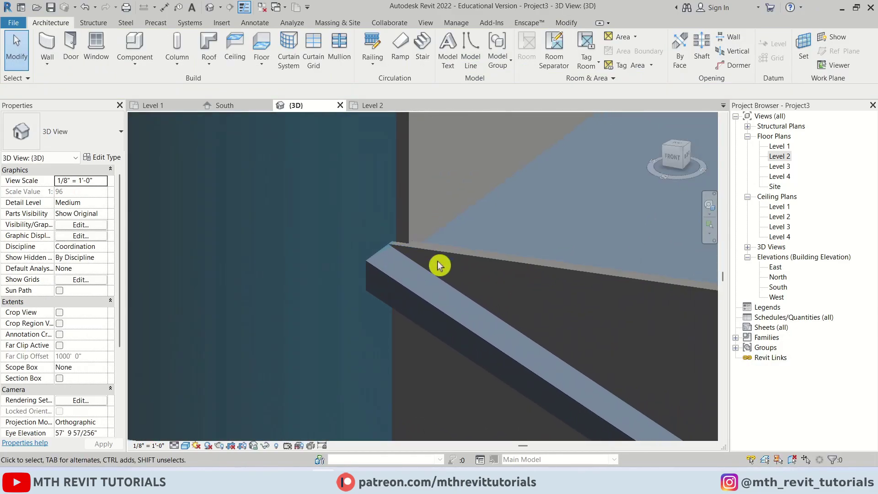
pyautogui.moveTo(447, 239); pyautogui.dragTo(453, 372, button='middle')
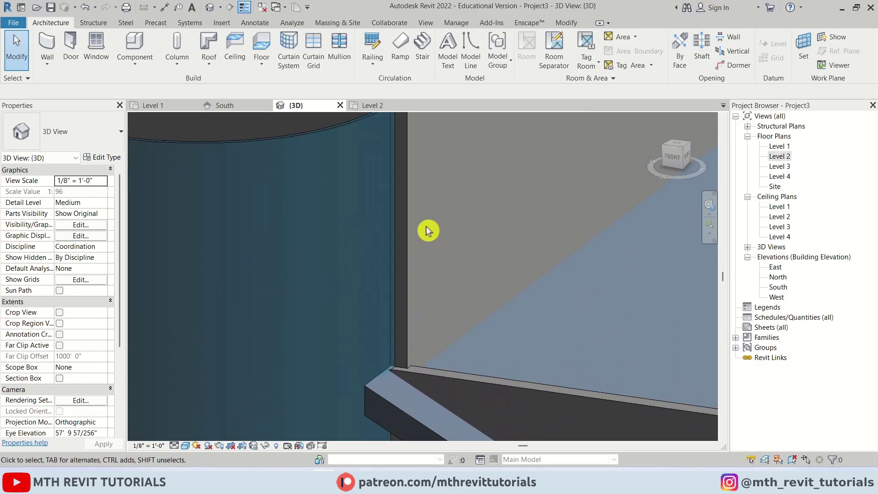
pyautogui.keyDown('shift'); pyautogui.moveTo(427, 229); pyautogui.dragTo(472, 268, button='middle'); pyautogui.keyUp('shift')
pyautogui.press('Escape')
# - On Level 2, pull the horizontal wall's end back from the curved wall and unjoin them
pyautogui.click(371, 107)
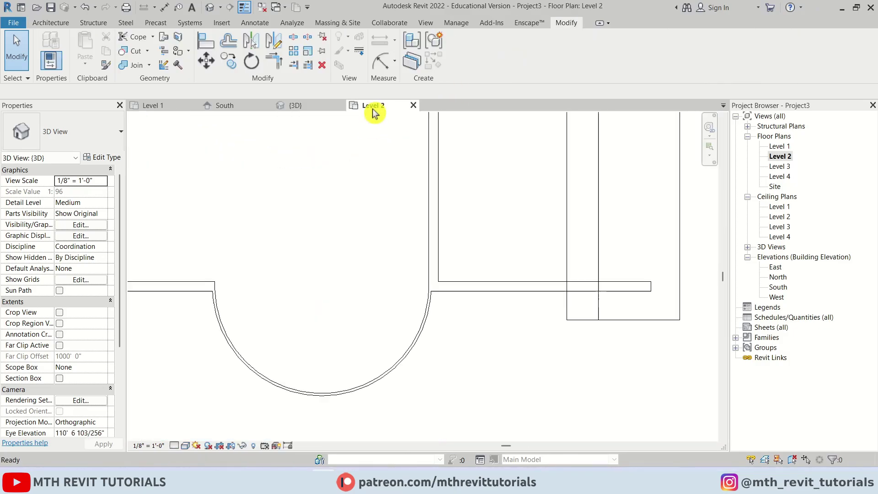
pyautogui.scroll(3, 432, 290)
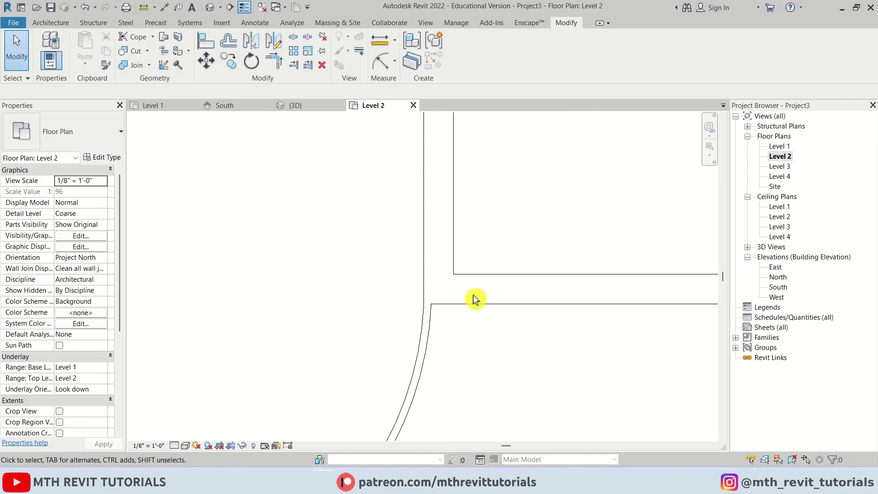
pyautogui.click(502, 281)
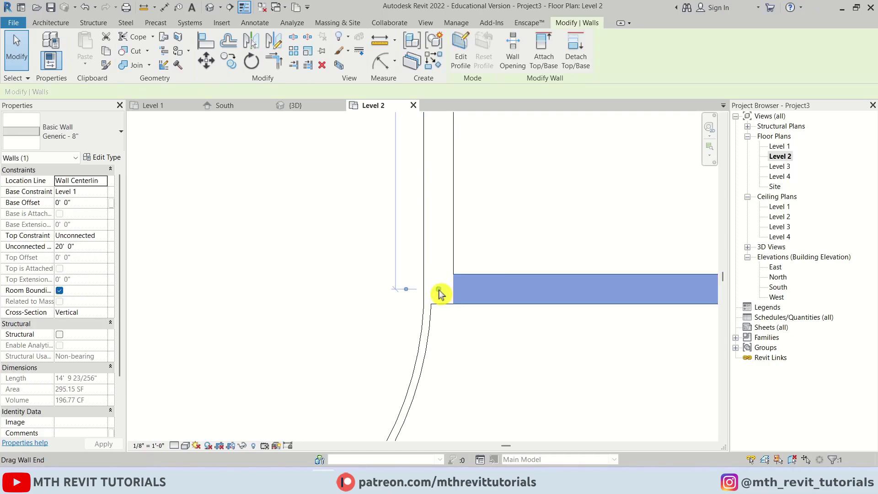
pyautogui.moveTo(439, 293); pyautogui.dragTo(486, 289)
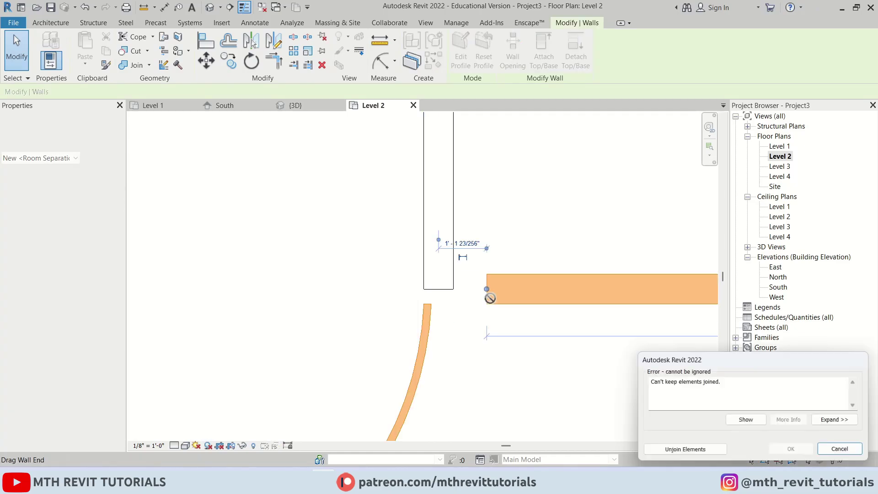
pyautogui.click(681, 452)
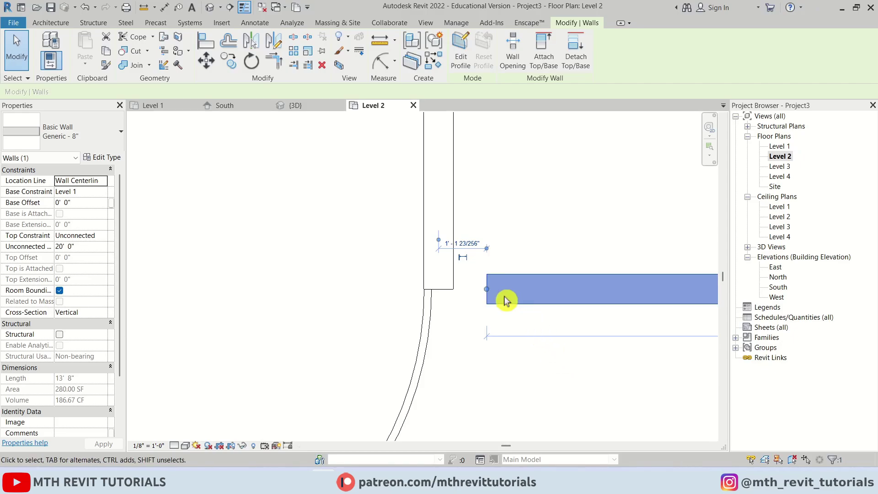
# - Disallow Join on the wall end and align the vertical wall's end to the right wall's face
pyautogui.rightClick(487, 296)
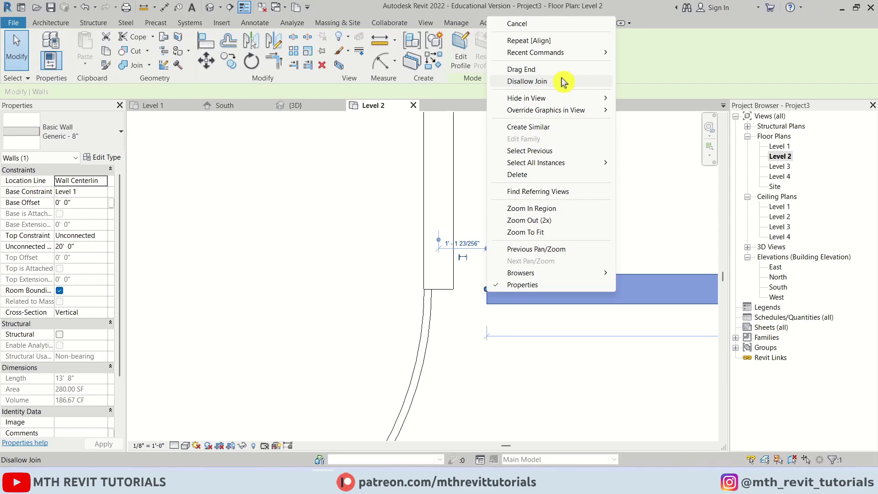
pyautogui.click(562, 81)
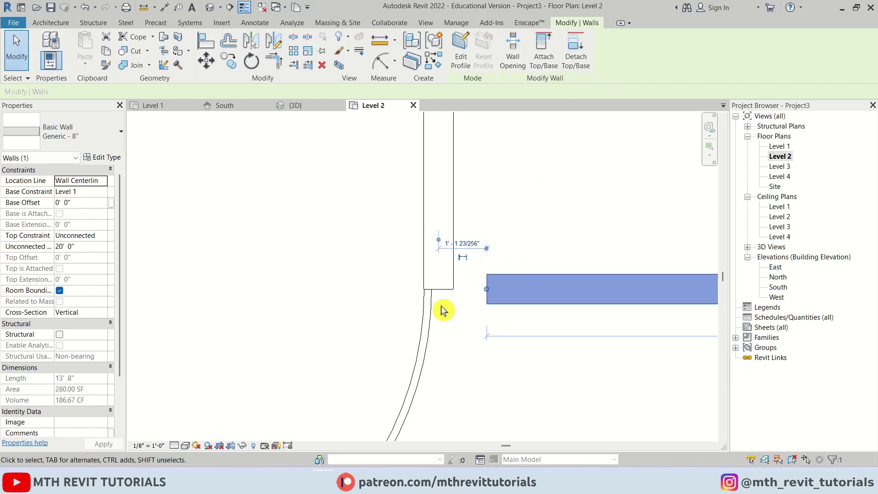
pyautogui.press('a')
pyautogui.press('l')
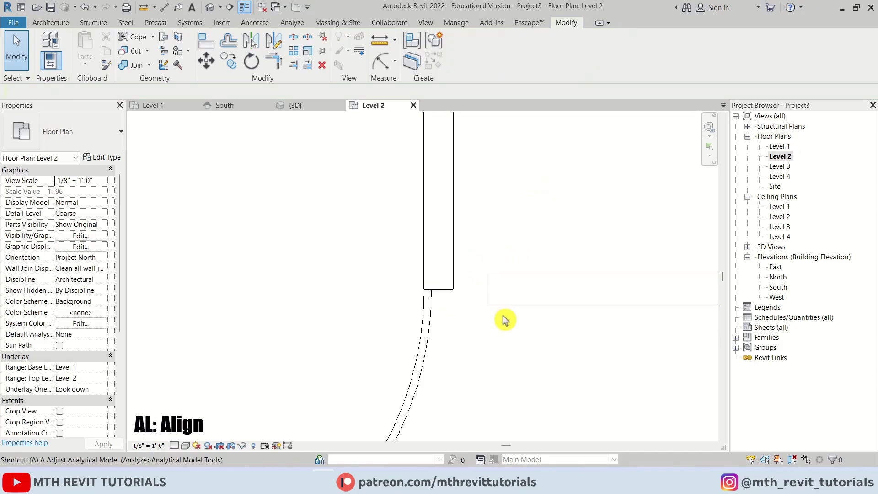
pyautogui.press('l')
pyautogui.click(505, 303)
pyautogui.click(447, 289)
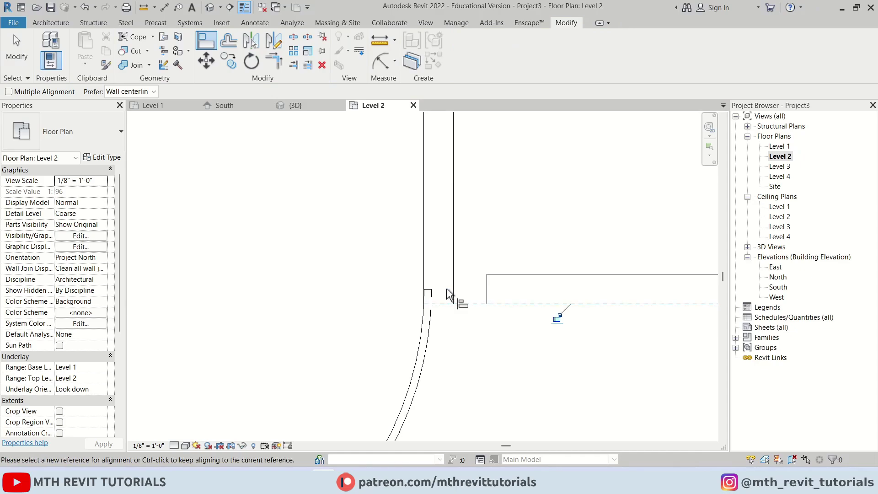
pyautogui.press('Escape')
# - Extend the right horizontal wall left to meet the vertical wall
pyautogui.click(486, 292)
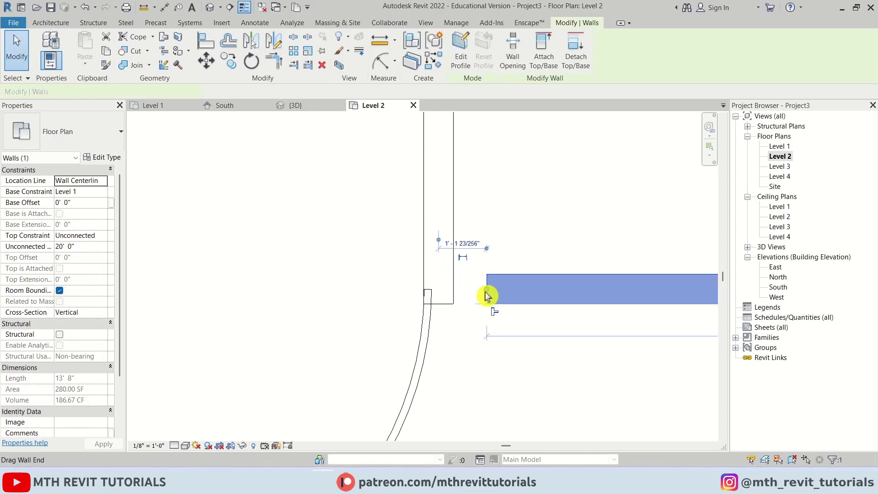
pyautogui.moveTo(486, 295); pyautogui.dragTo(454, 289)
pyautogui.press('Escape')
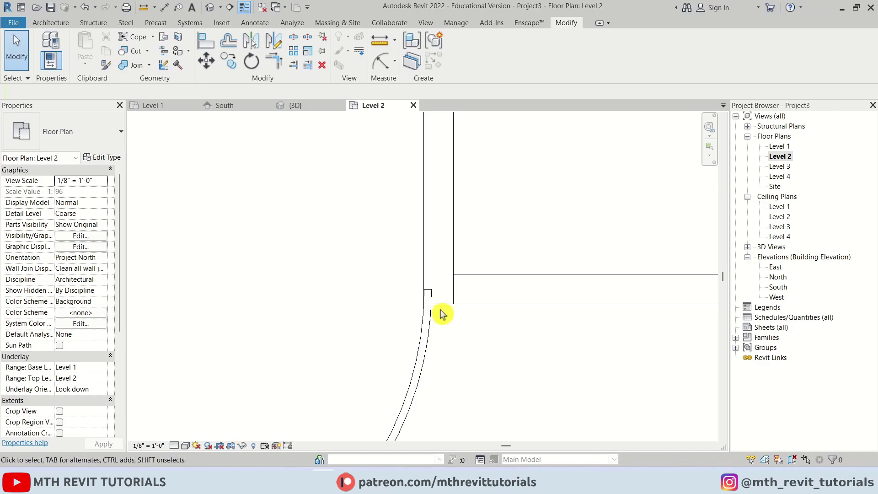
pyautogui.click(297, 106)
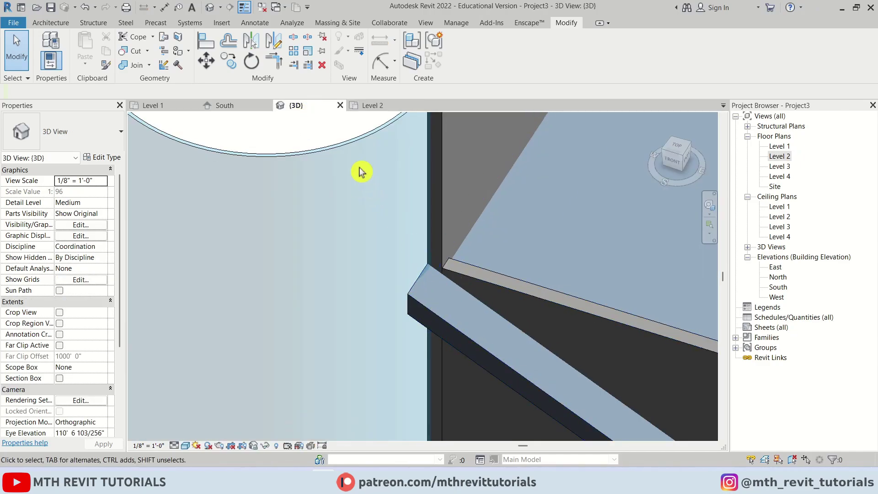
# - On Level 2, split the curved wall at the corner and delete the short stub
pyautogui.click(374, 107)
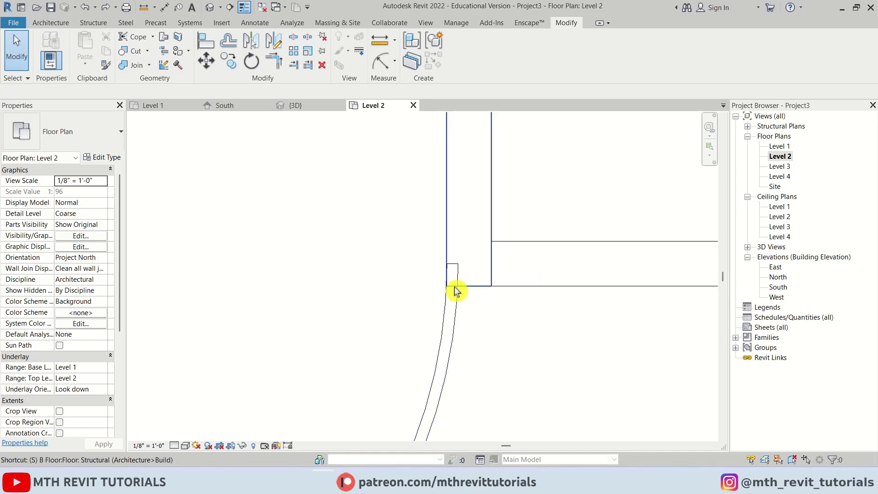
pyautogui.press('s')
pyautogui.press('l')
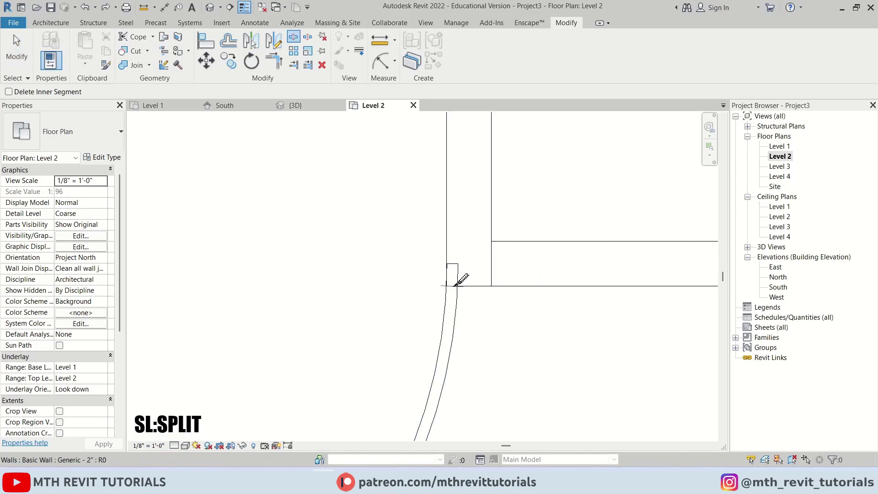
pyautogui.press('Escape')
pyautogui.click(453, 276)
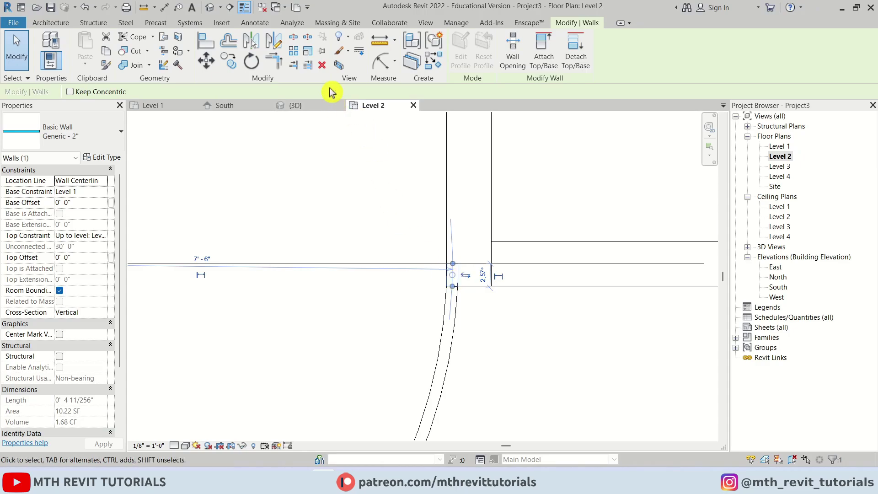
pyautogui.click(322, 67)
pyautogui.scroll(-4, 477, 323)
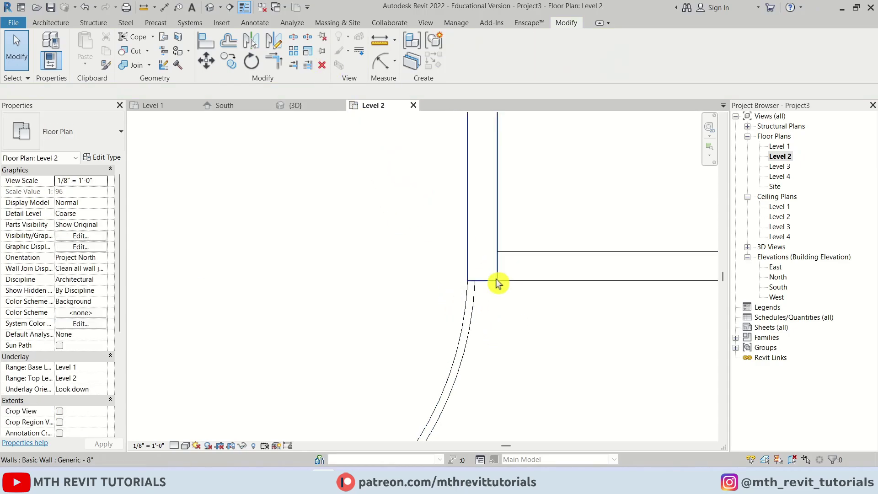
# - In 3D, attach the 8" wall's top to the sloped roof
pyautogui.click(295, 105)
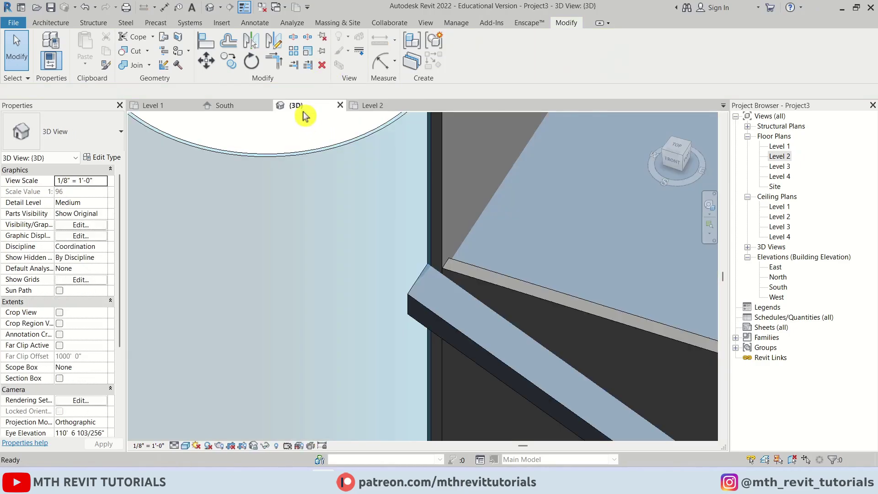
pyautogui.scroll(-3, 362, 255)
pyautogui.click(451, 273)
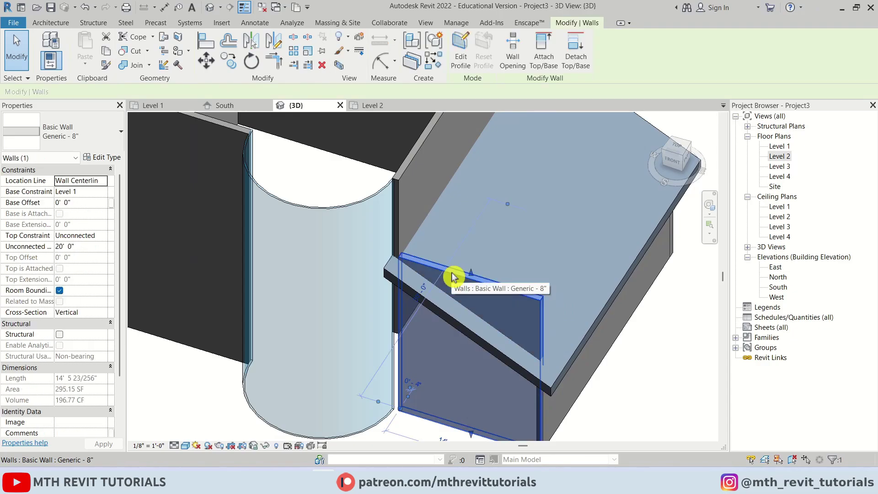
pyautogui.click(544, 55)
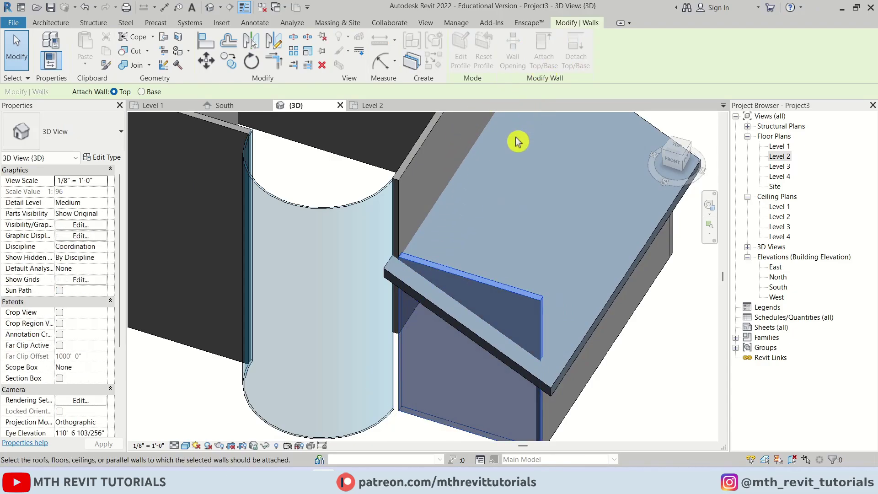
pyautogui.click(430, 305)
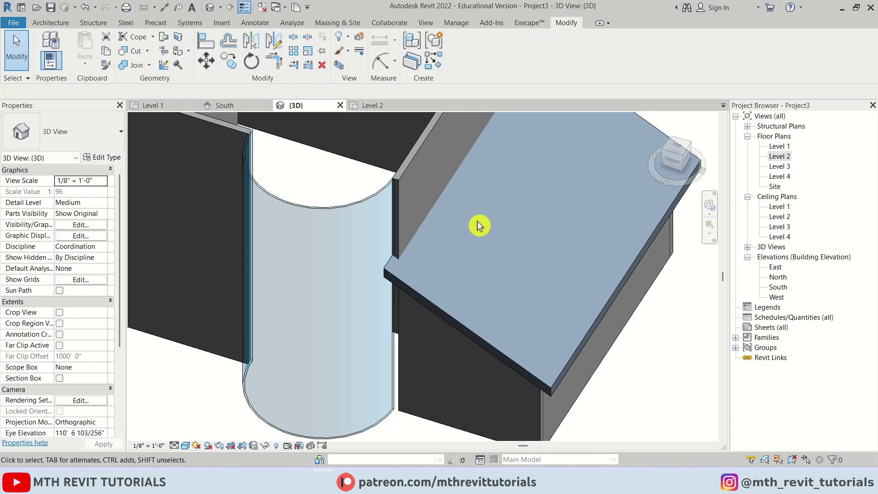
pyautogui.keyDown('shift'); pyautogui.moveTo(476, 225); pyautogui.dragTo(498, 290, button='middle'); pyautogui.keyUp('shift')
pyautogui.scroll(3, 498, 290)
pyautogui.scroll(2, 544, 334)
pyautogui.keyDown('shift'); pyautogui.moveTo(544, 333); pyautogui.dragTo(516, 382, button='middle'); pyautogui.keyUp('shift')
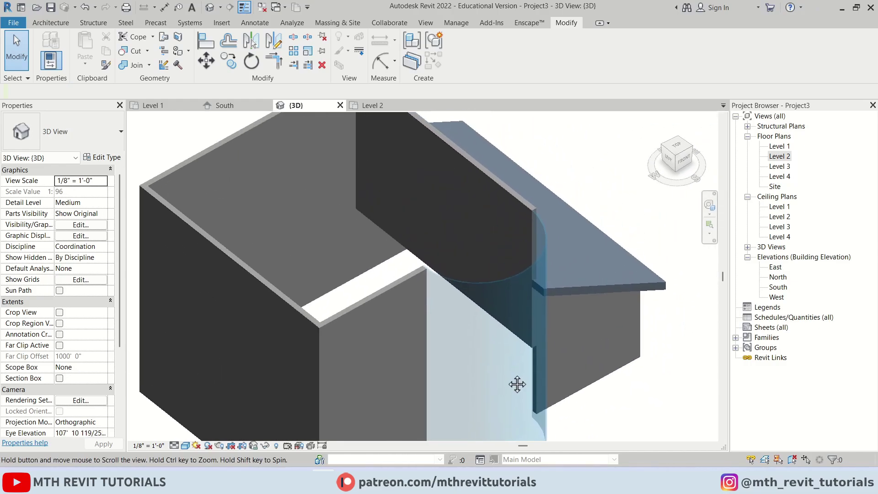
# - Set the long 8" wall's Base Constraint to Level 1 and Top Constraint to Up to level: Level 4
pyautogui.click(524, 208)
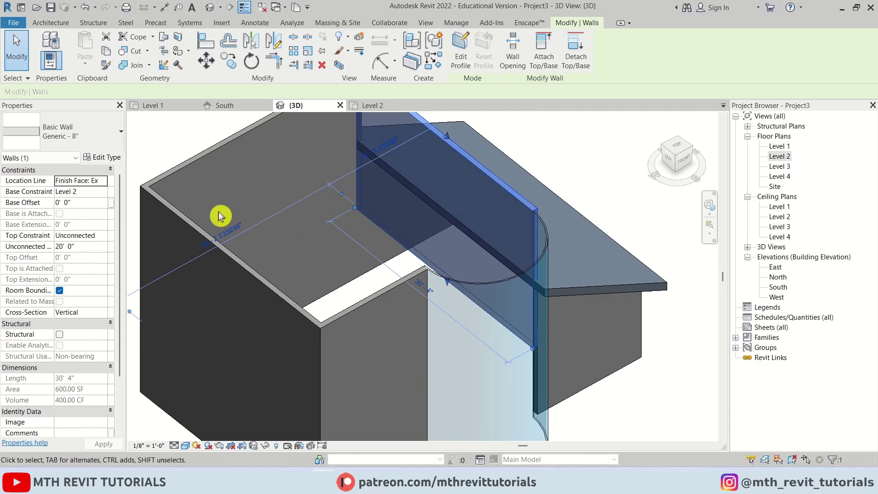
pyautogui.click(86, 192)
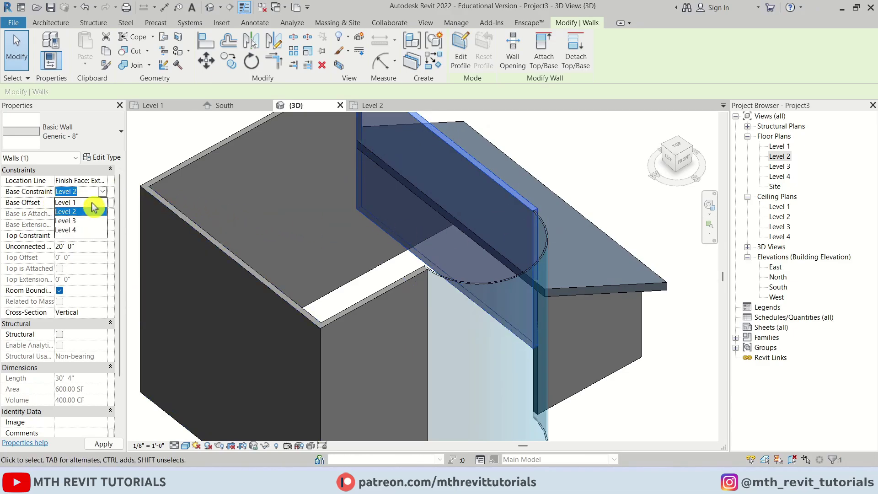
pyautogui.click(77, 202)
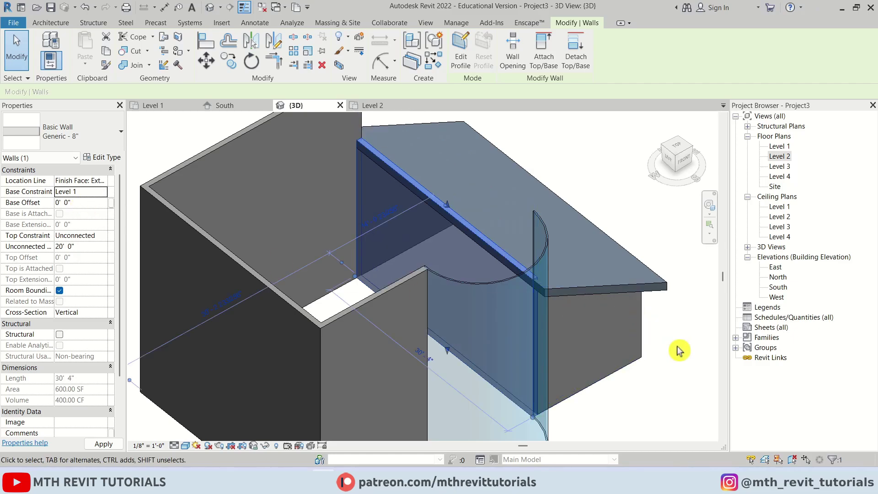
pyautogui.click(101, 236)
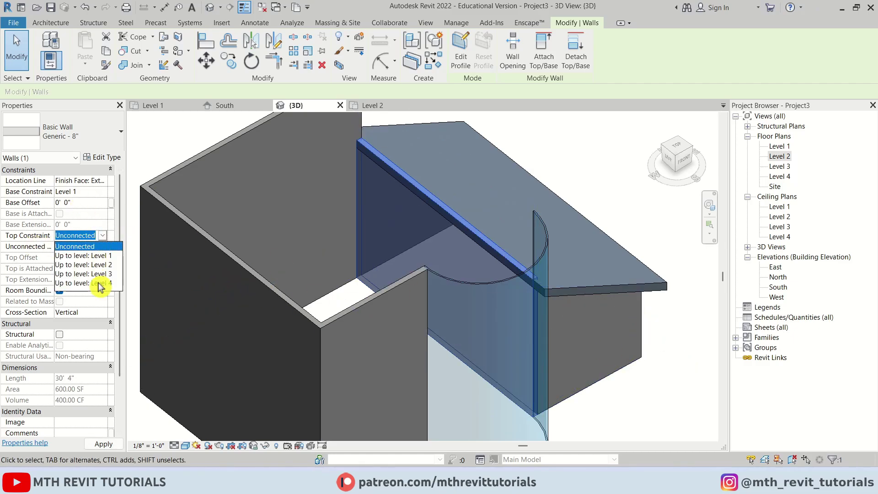
pyautogui.click(100, 283)
pyautogui.click(630, 412)
pyautogui.keyDown('shift'); pyautogui.moveTo(580, 365); pyautogui.dragTo(537, 331, button='middle'); pyautogui.keyUp('shift')
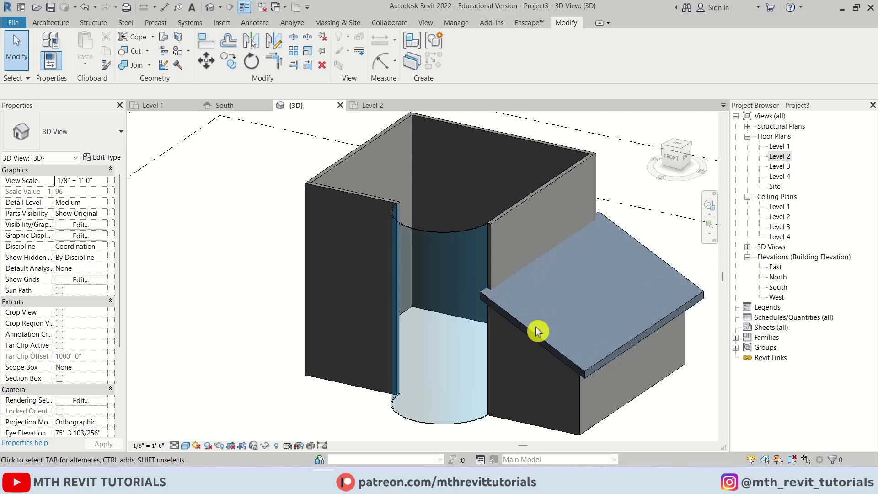
# - Paste a copy of the sloped roof aligned to the next level up
pyautogui.click(537, 331)
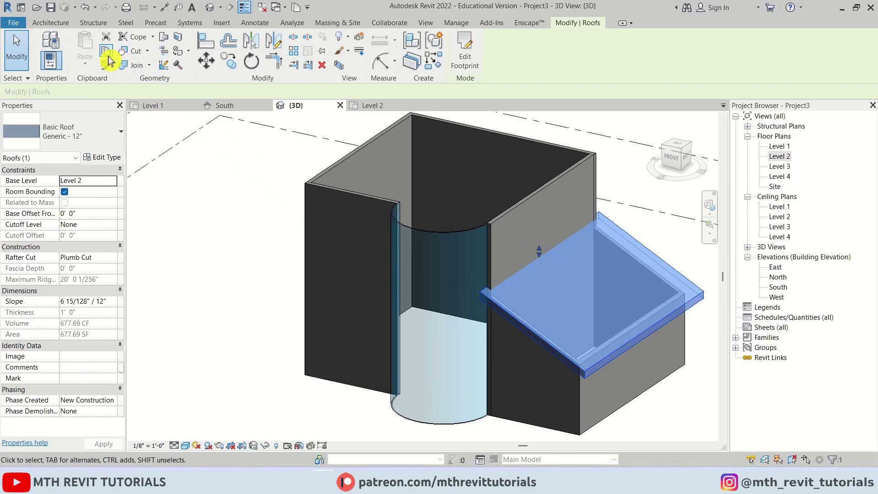
pyautogui.click(90, 68)
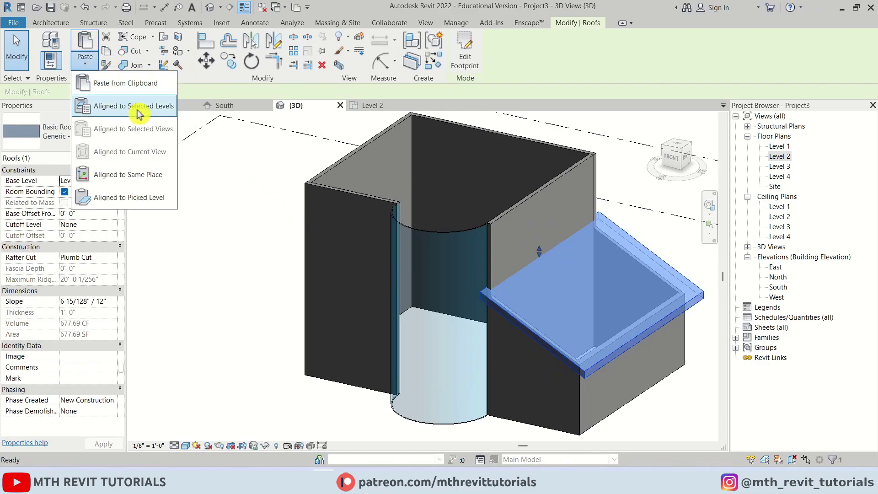
pyautogui.click(139, 115)
pyautogui.click(425, 188)
pyautogui.click(457, 332)
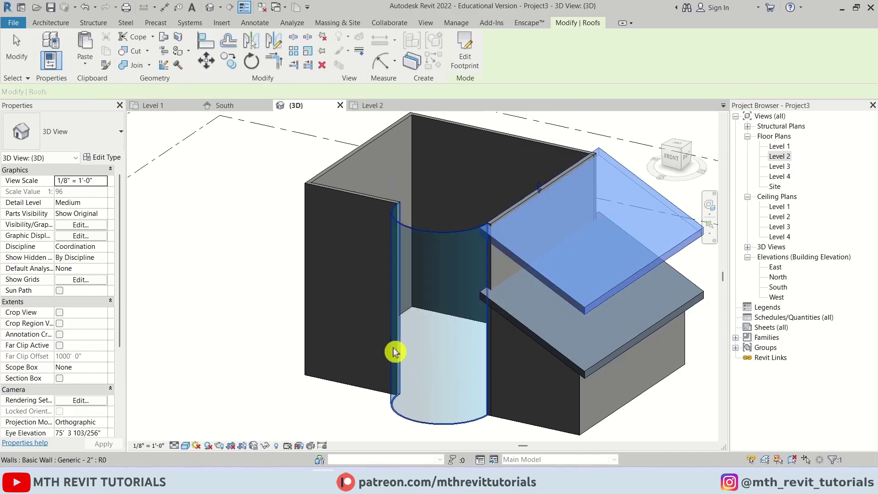
pyautogui.keyDown('shift'); pyautogui.moveTo(433, 345); pyautogui.dragTo(503, 316, button='middle'); pyautogui.keyUp('shift')
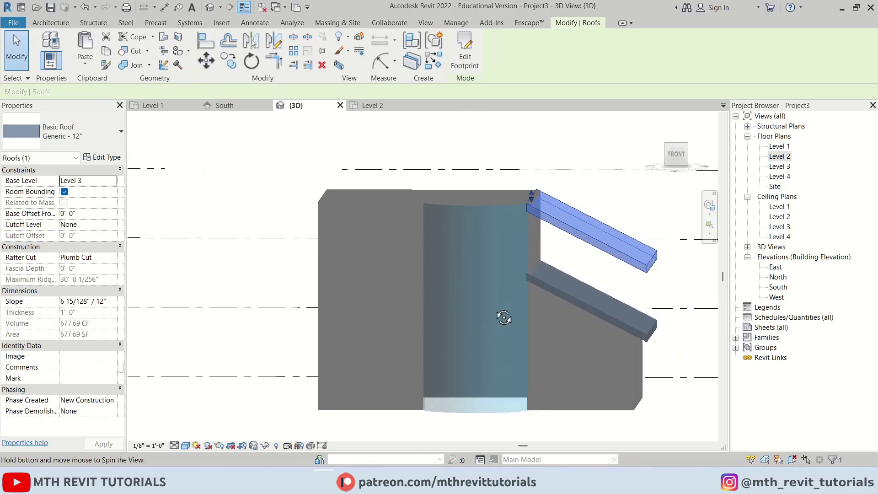
# - In the South elevation, mirror the pasted roof with DM across a vertical axis at the wall midpoint
pyautogui.click(226, 106)
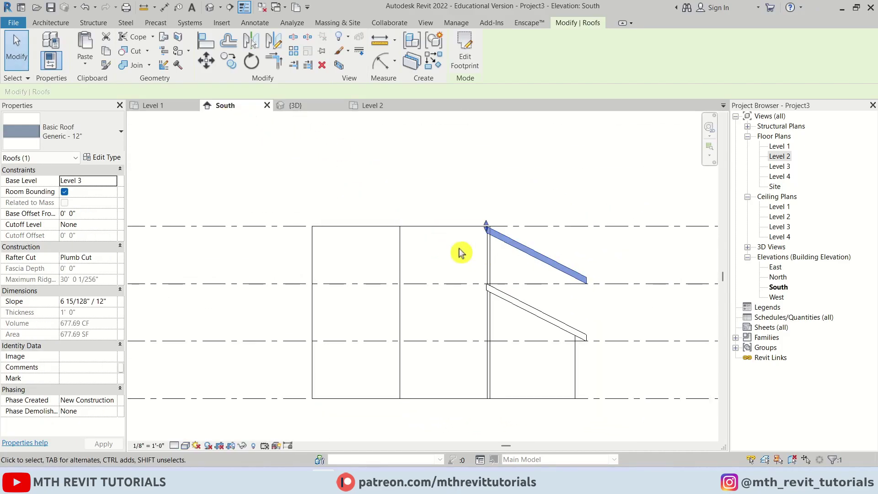
pyautogui.scroll(1, 460, 253)
pyautogui.press('d')
pyautogui.press('m')
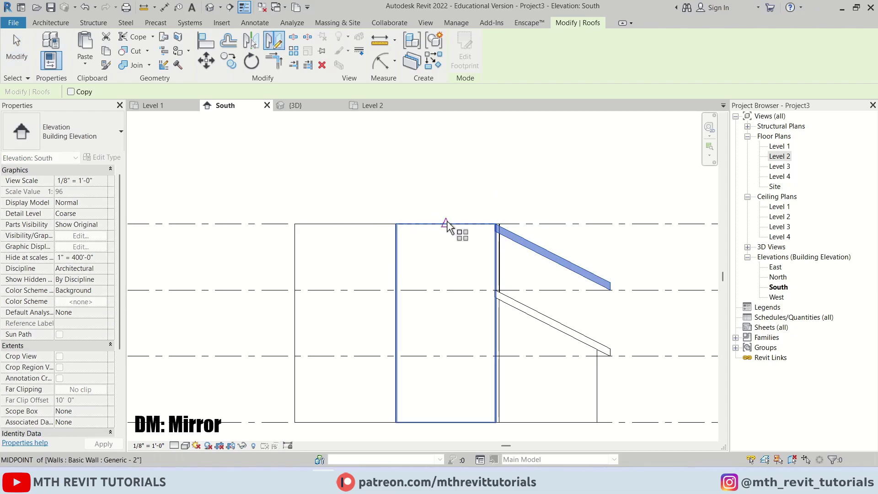
pyautogui.click(446, 224)
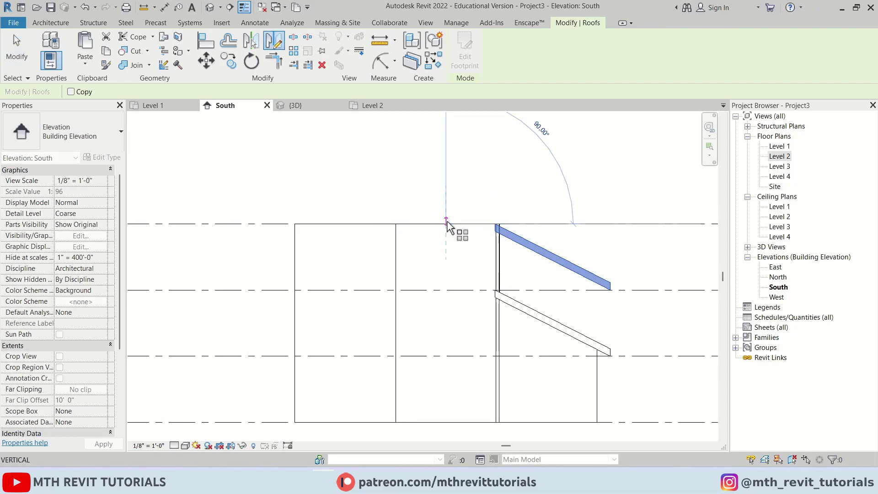
pyautogui.click(445, 182)
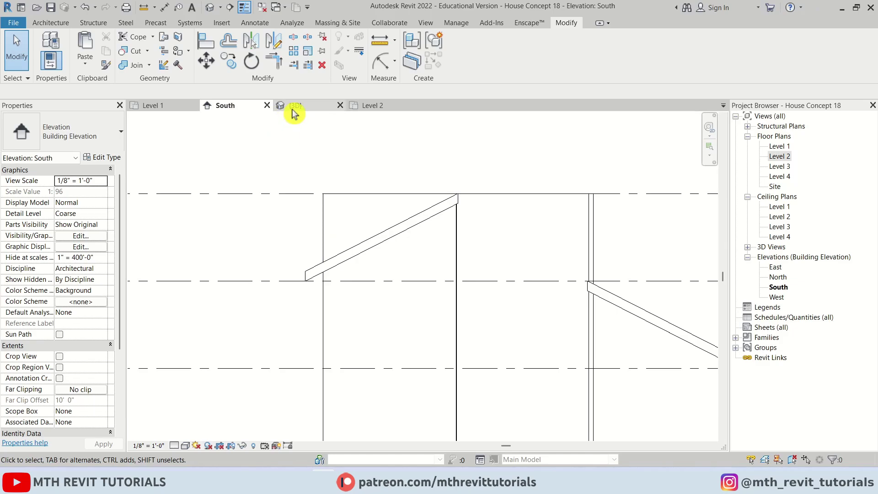
# - In 3D, select the left wing's front, left and back walls
pyautogui.click(294, 106)
pyautogui.click(402, 279)
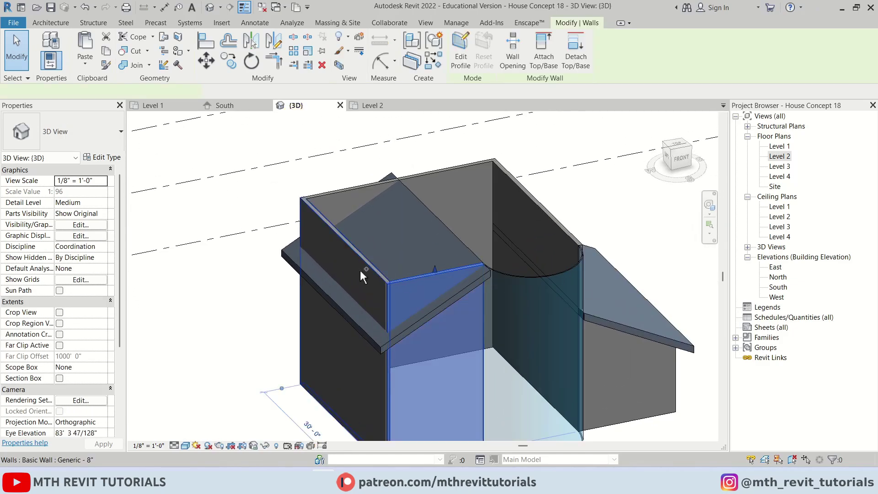
pyautogui.keyDown('ctrl'); pyautogui.click(352, 250); pyautogui.keyUp('ctrl')
pyautogui.keyDown('ctrl'); pyautogui.click(340, 191); pyautogui.keyUp('ctrl')
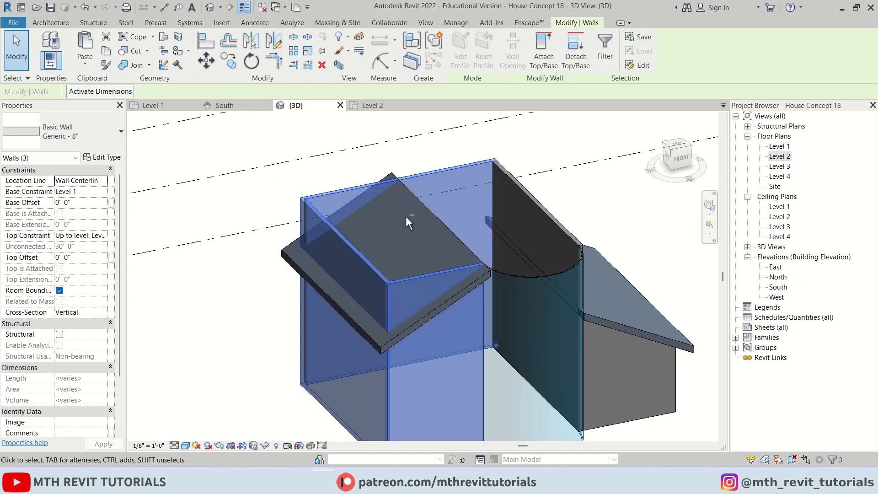
pyautogui.keyDown('shift'); pyautogui.moveTo(408, 223); pyautogui.dragTo(349, 229, button='middle'); pyautogui.keyUp('shift')
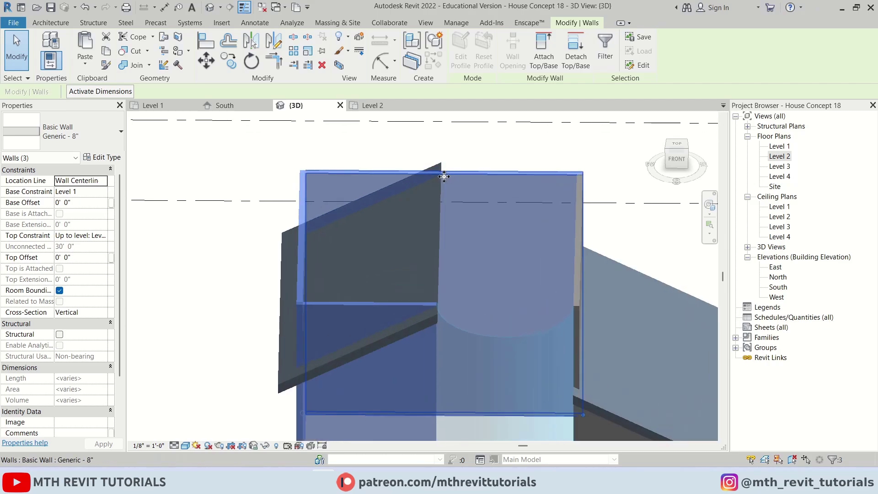
# - Start a Split command (SL) on the Level 2 plan, then cancel it
pyautogui.press('Escape')
pyautogui.click(373, 105)
pyautogui.scroll(-4, 446, 364)
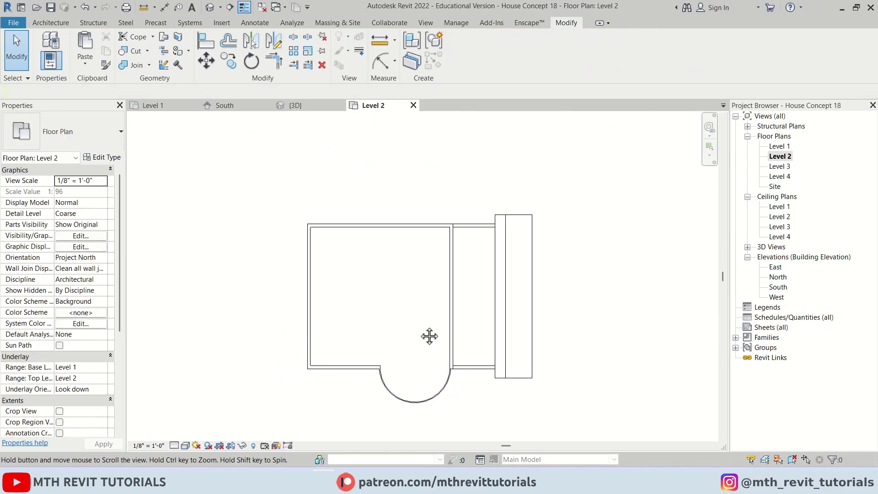
pyautogui.scroll(2, 429, 336)
pyautogui.moveTo(389, 264)
pyautogui.mouseDown(button='middle')
pyautogui.moveTo(405, 278)
pyautogui.moveTo(405, 268)
pyautogui.mouseUp(button='middle')
pyautogui.press('s')
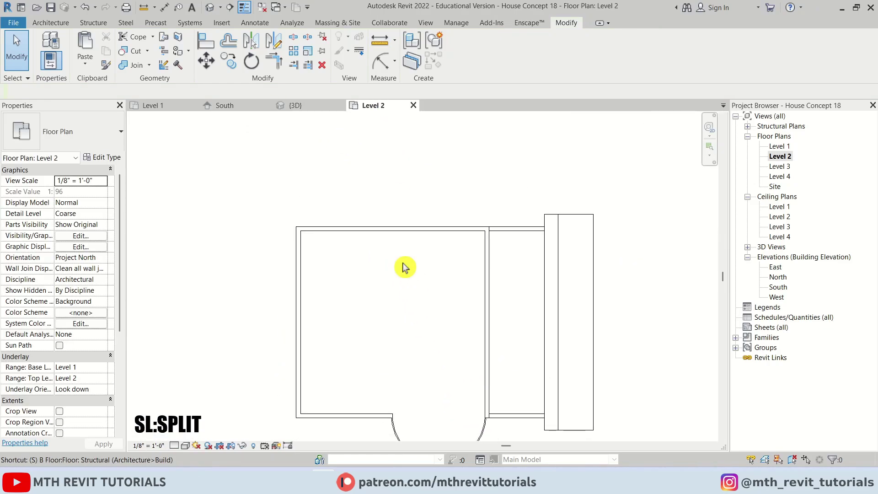
pyautogui.press('l')
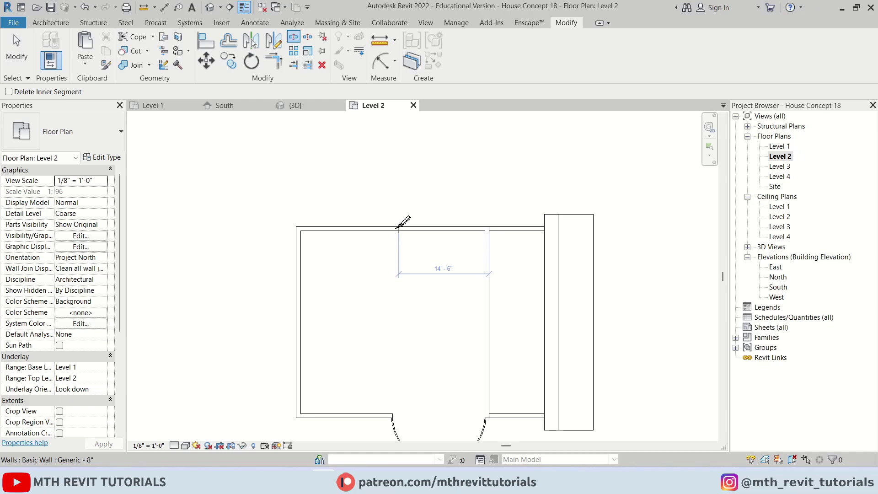
pyautogui.press('Escape')
# - In 3D, attach the front and gable walls' tops to the mirrored sloped roof
pyautogui.click(302, 109)
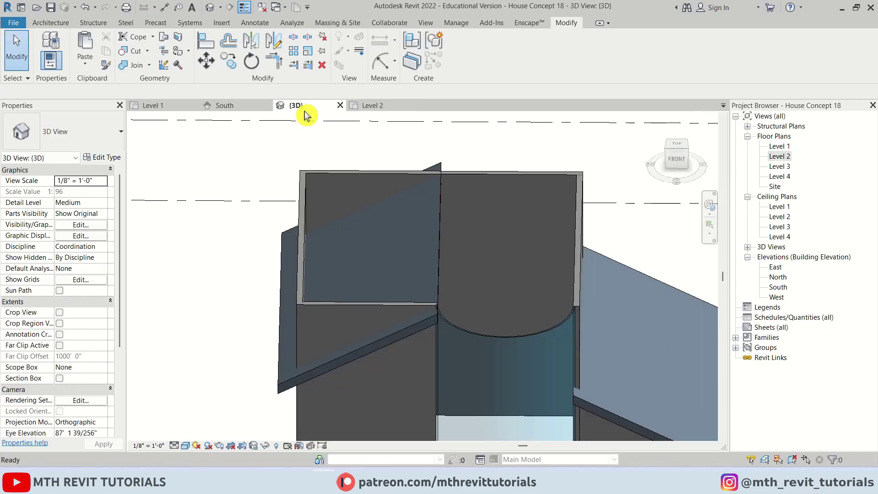
pyautogui.keyDown('shift'); pyautogui.moveTo(460, 269); pyautogui.dragTo(392, 255, button='middle'); pyautogui.keyUp('shift')
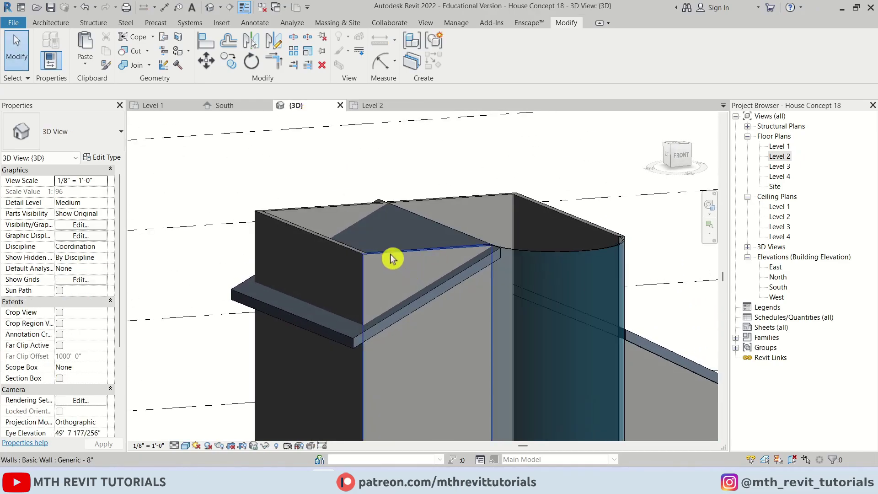
pyautogui.click(368, 251)
pyautogui.keyDown('ctrl'); pyautogui.click(350, 201); pyautogui.keyUp('ctrl')
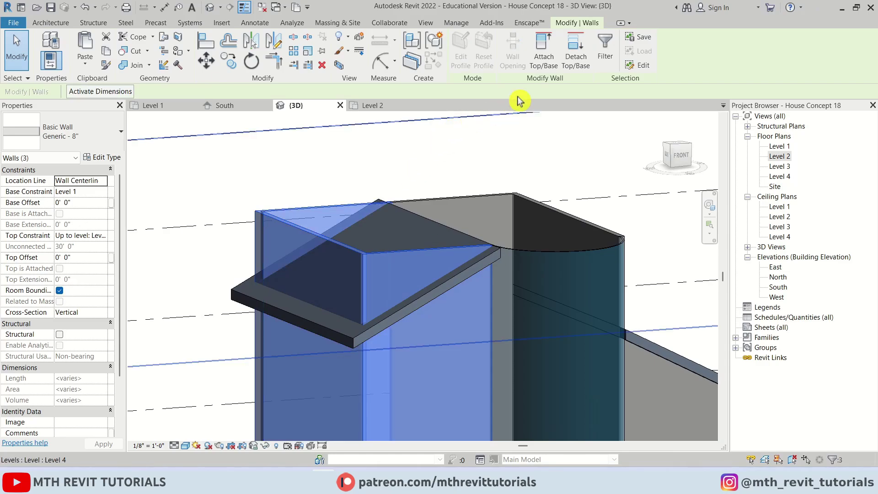
pyautogui.click(548, 57)
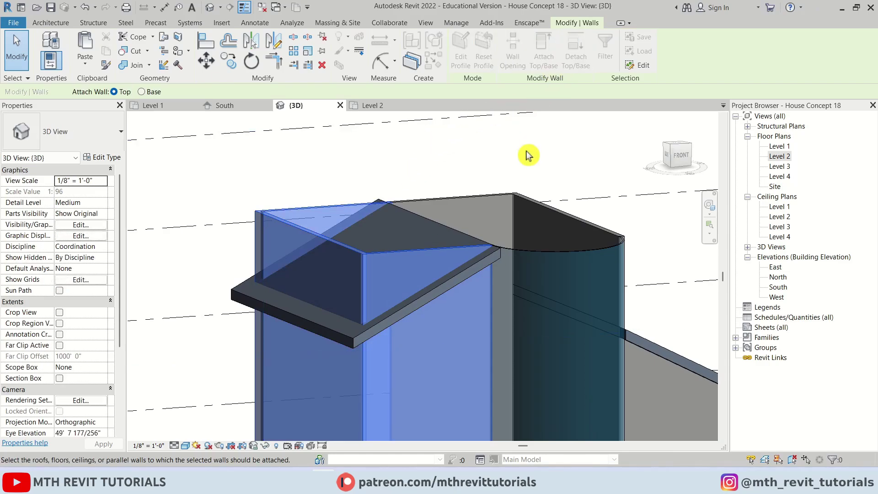
pyautogui.click(487, 266)
pyautogui.scroll(-3, 440, 245)
pyautogui.keyDown('shift'); pyautogui.moveTo(402, 261); pyautogui.dragTo(355, 268, button='middle'); pyautogui.keyUp('shift')
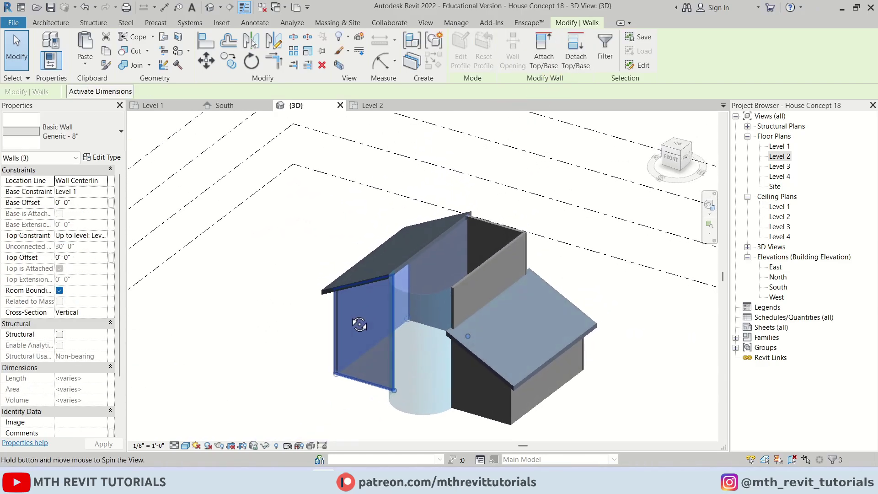
pyautogui.scroll(3, 405, 243)
pyautogui.keyDown('shift'); pyautogui.moveTo(379, 327); pyautogui.dragTo(459, 245, button='middle'); pyautogui.keyUp('shift')
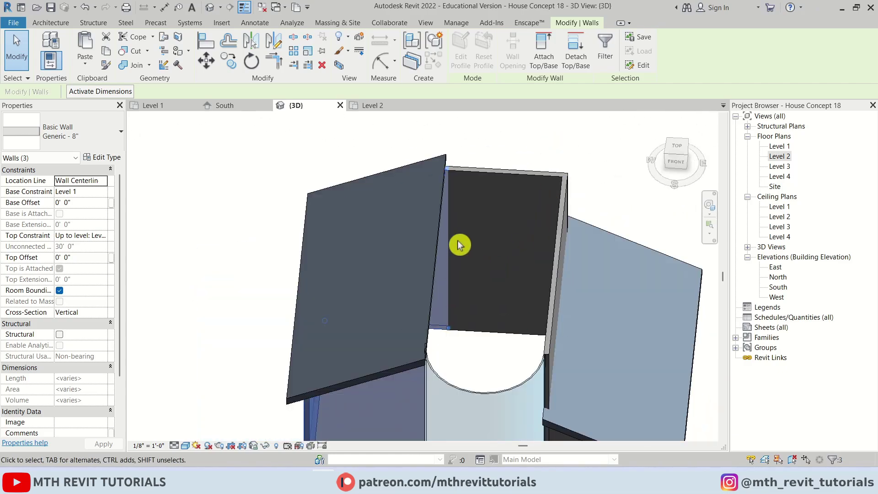
# - Open the Level 4 floor plan and set its Underlay Base Level to Level 3
pyautogui.doubleClick(786, 177)
pyautogui.scroll(5, 390, 240)
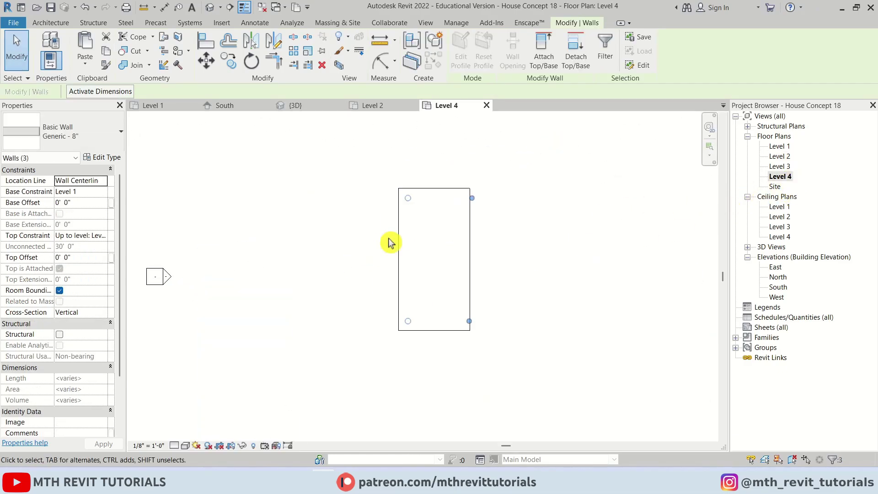
pyautogui.click(460, 235)
pyautogui.scroll(-2, 437, 243)
pyautogui.moveTo(437, 243); pyautogui.dragTo(446, 308, button='middle')
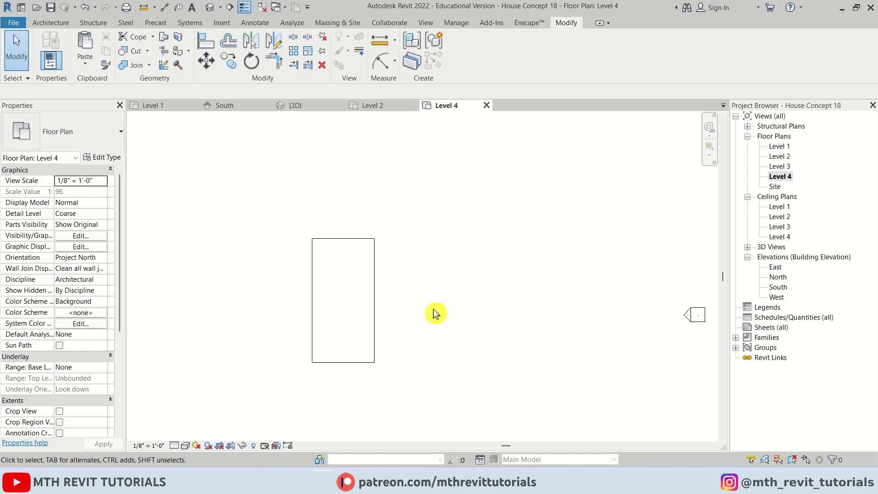
pyautogui.click(103, 372)
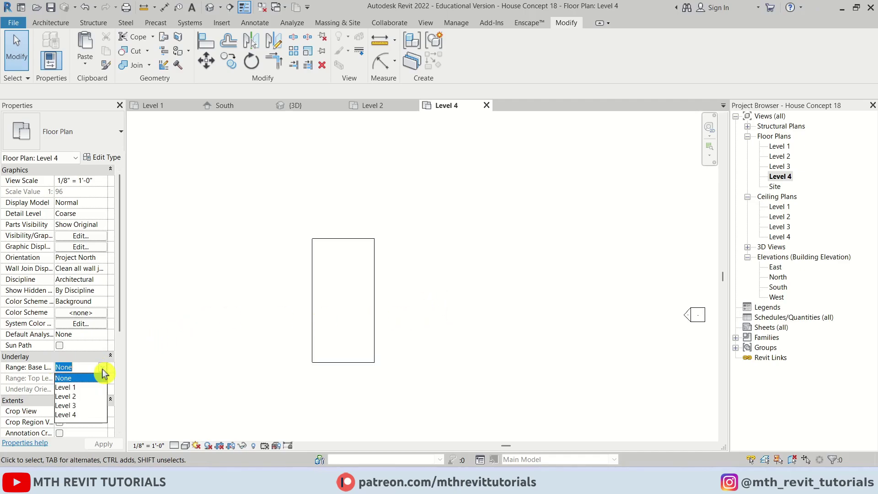
pyautogui.click(69, 406)
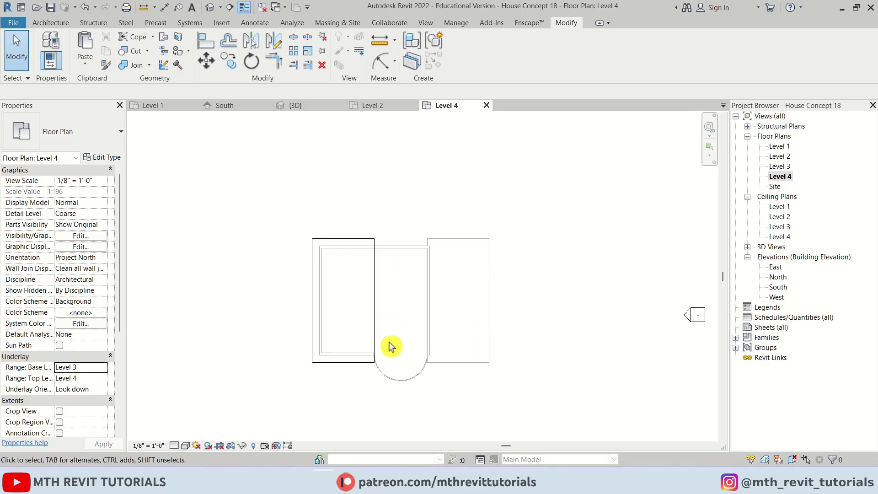
pyautogui.scroll(2, 382, 349)
pyautogui.scroll(1, 390, 268)
pyautogui.moveTo(390, 268); pyautogui.dragTo(429, 243, button='middle')
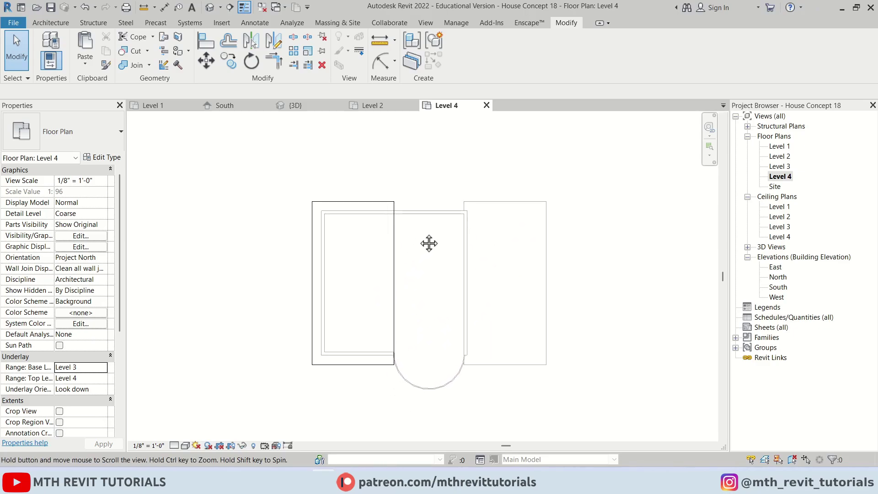
pyautogui.scroll(1, 393, 243)
pyautogui.click(393, 243)
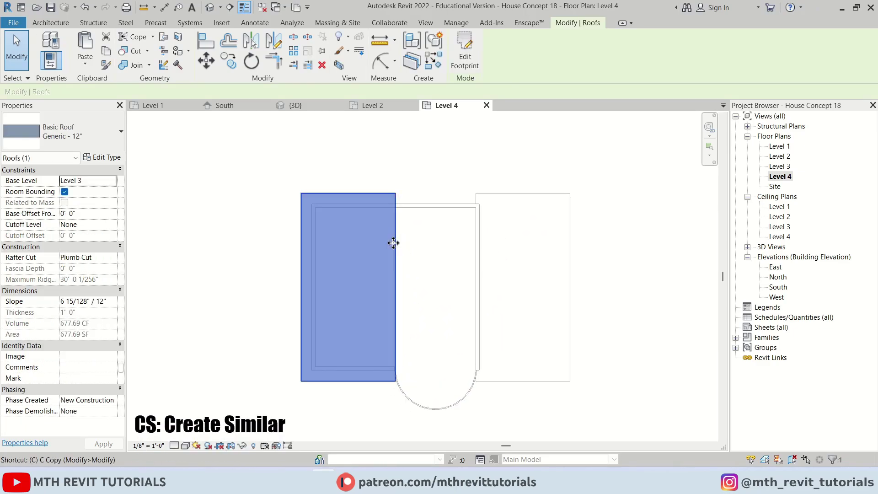
# - Create a similar roof (CS) and sketch a rectangular footprint over the central wing
pyautogui.press('c')
pyautogui.press('s')
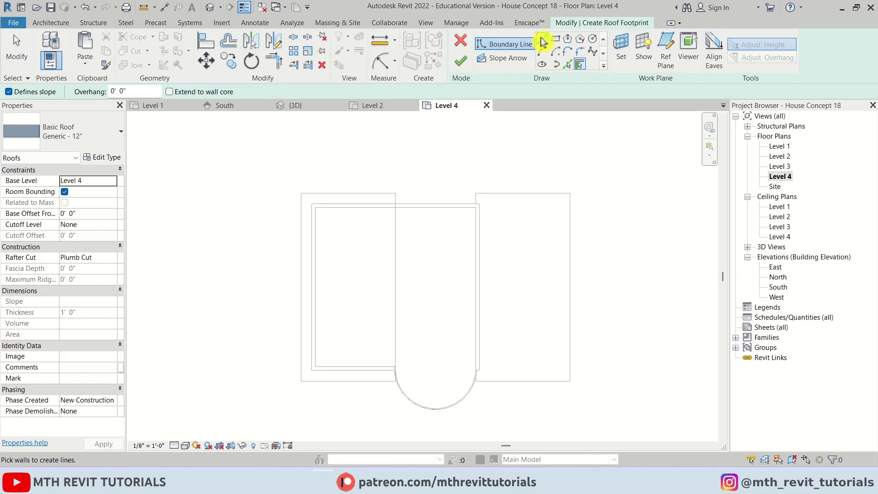
pyautogui.click(554, 40)
pyautogui.click(395, 193)
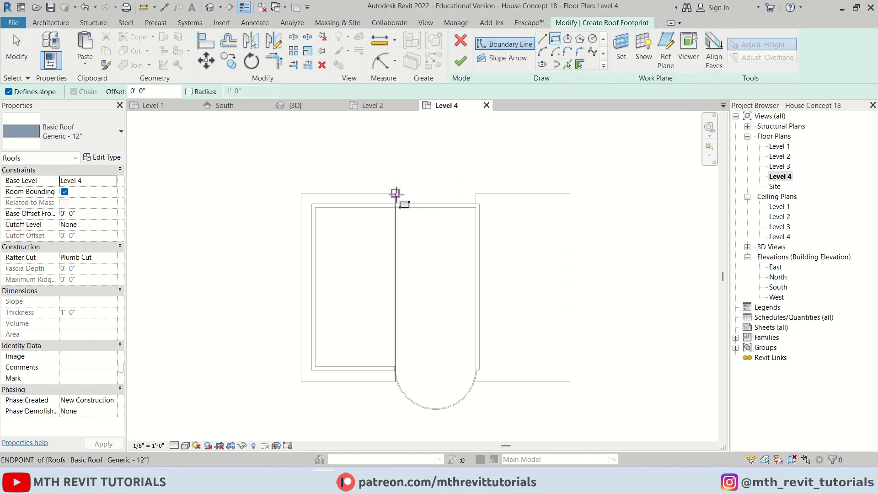
pyautogui.scroll(1, 485, 389)
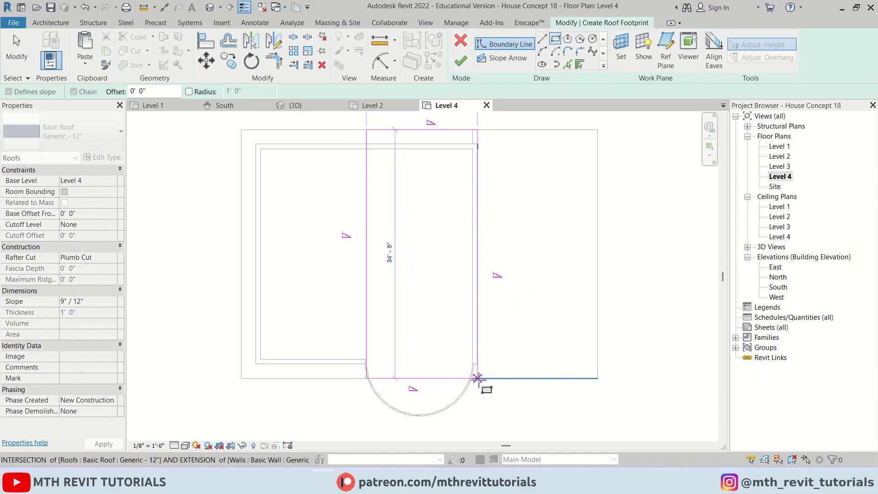
pyautogui.click(477, 383)
pyautogui.scroll(5, 432, 437)
pyautogui.press('Escape')
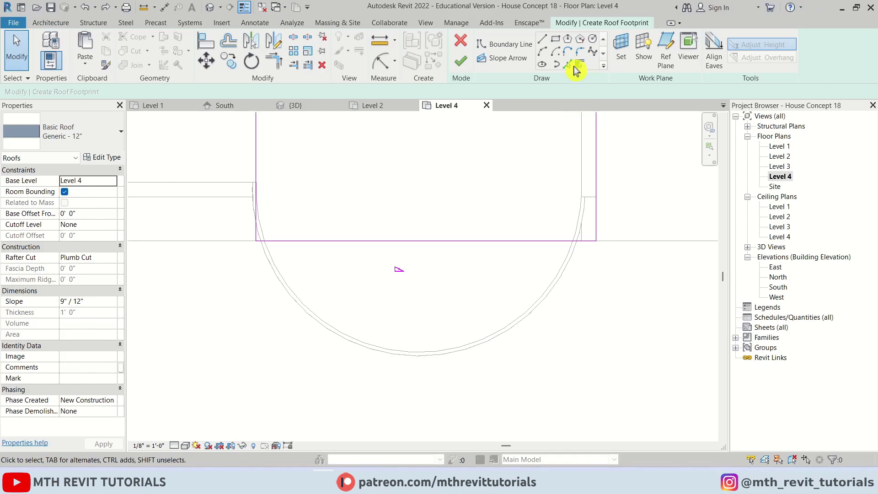
# - Pick the curved wall as a 0'8" offset boundary and delete the inner arc
pyautogui.click(567, 64)
pyautogui.scroll(-3, 471, 257)
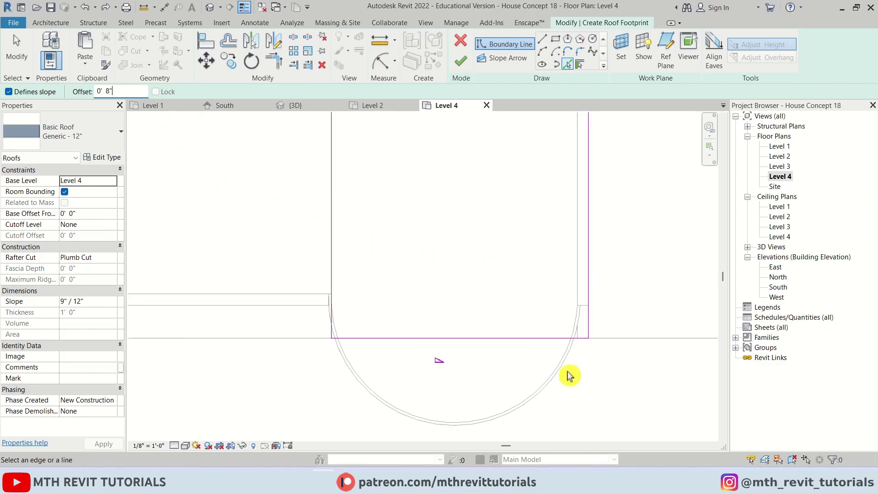
pyautogui.scroll(5, 567, 366)
pyautogui.click(564, 355)
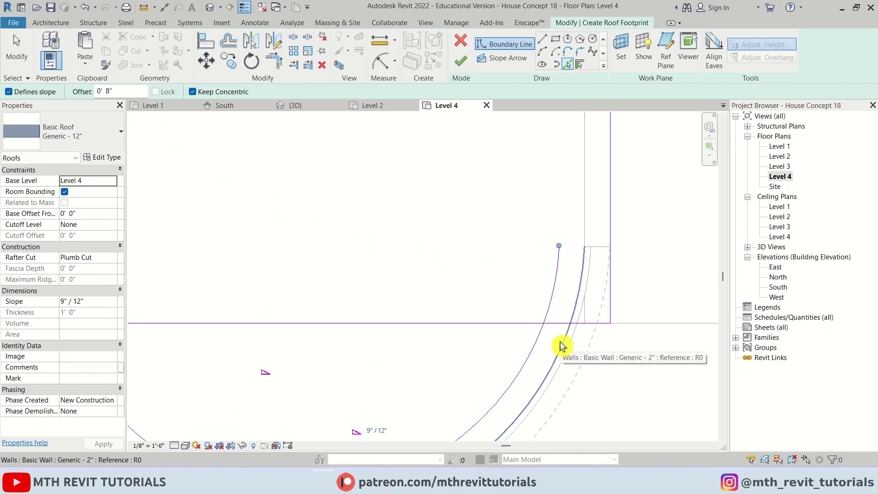
pyautogui.scroll(-4, 565, 343)
pyautogui.press('Escape')
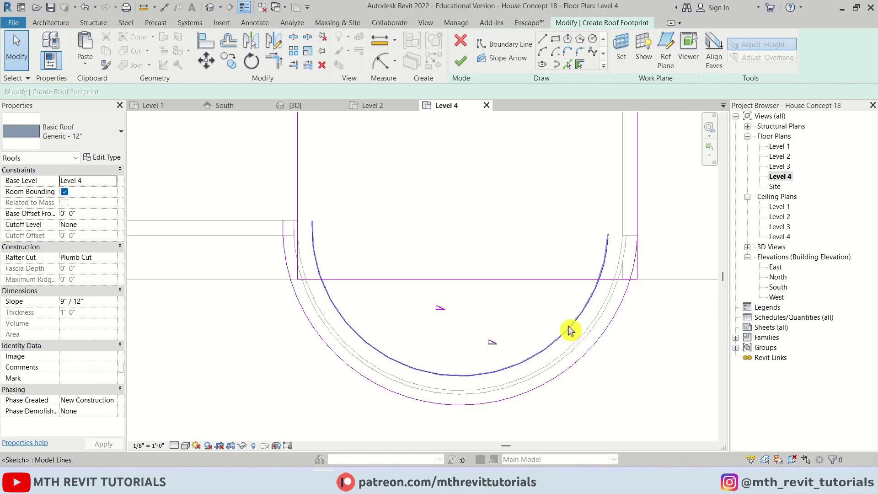
pyautogui.click(569, 330)
pyautogui.press('Delete')
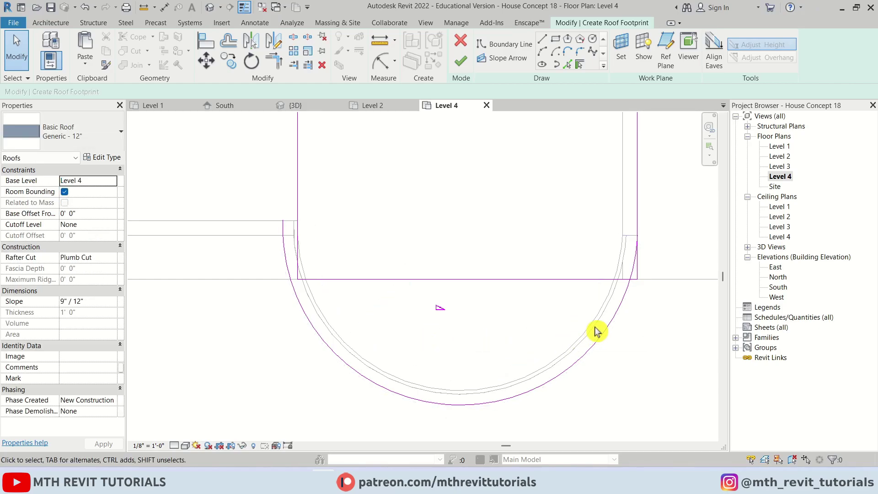
# - Trim the arc and side line into a corner, remove the crossing line, and finish the flat roof
pyautogui.press('t')
pyautogui.press('r')
pyautogui.click(631, 297)
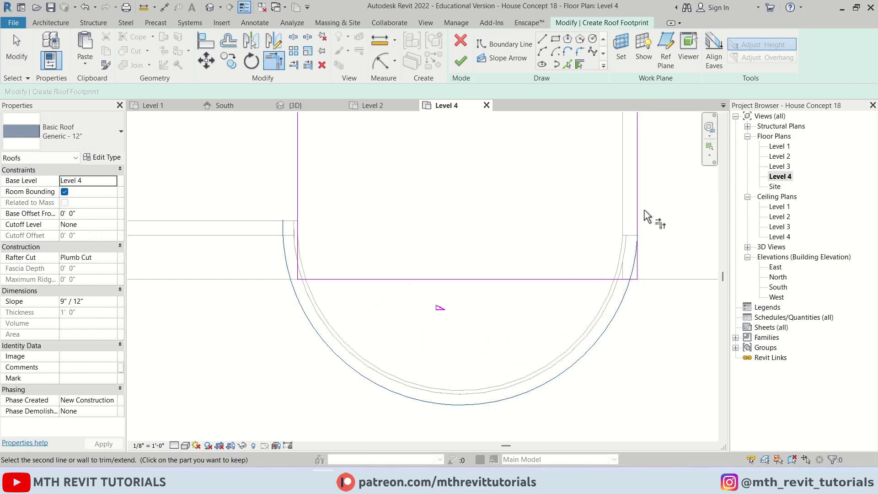
pyautogui.click(638, 224)
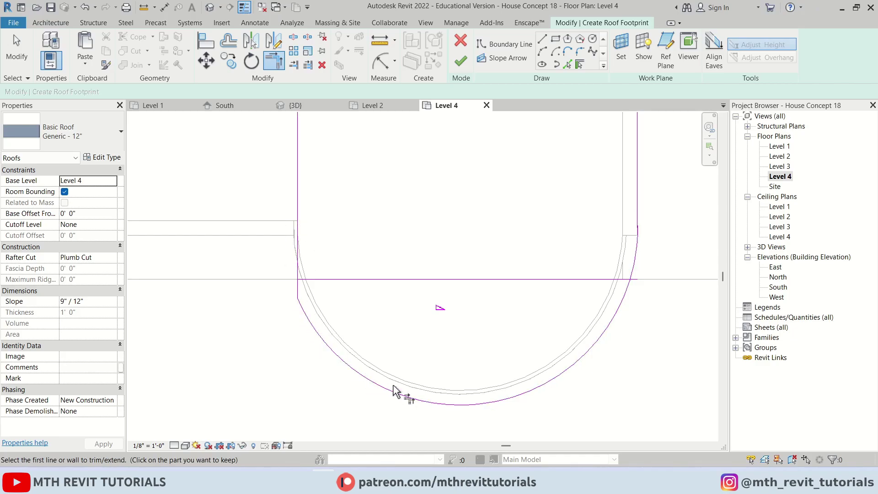
pyautogui.press('Escape')
pyautogui.press('Escape')
pyautogui.click(360, 279)
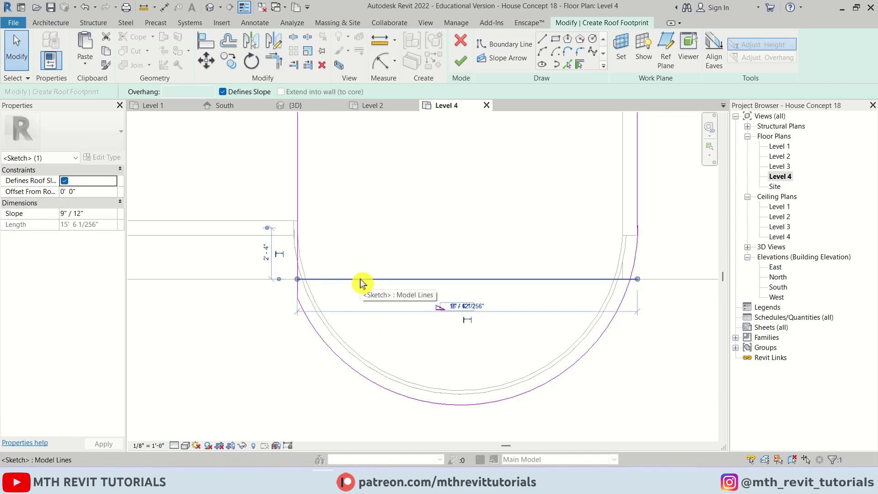
pyautogui.press('Escape')
pyautogui.scroll(-5, 421, 345)
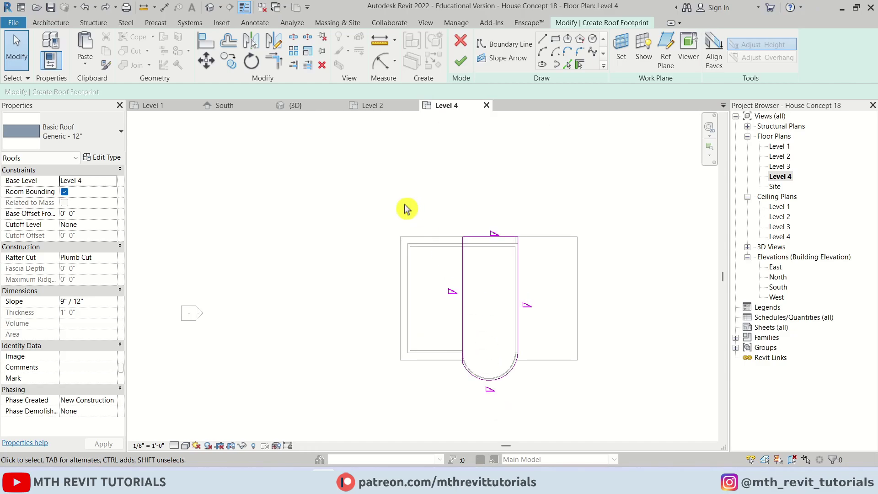
pyautogui.moveTo(407, 208)
pyautogui.mouseDown()
pyautogui.moveTo(569, 383)
pyautogui.moveTo(551, 379)
pyautogui.mouseUp()
pyautogui.scroll(1, 537, 353)
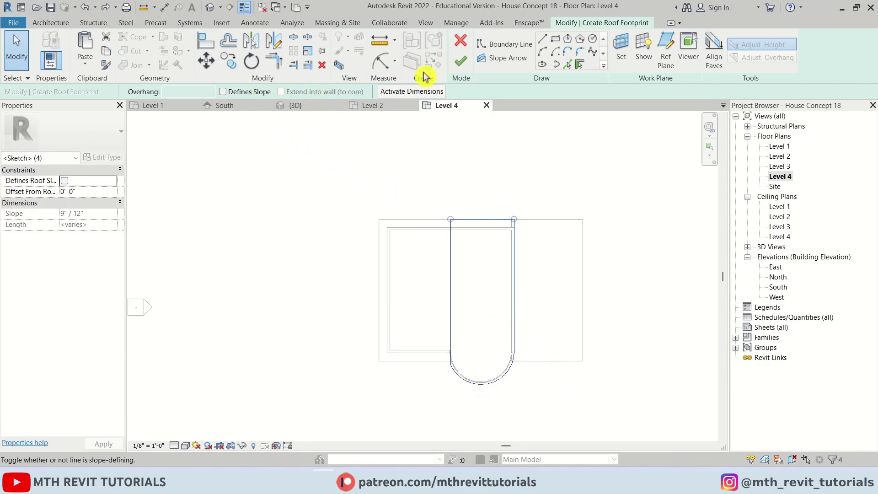
pyautogui.click(458, 68)
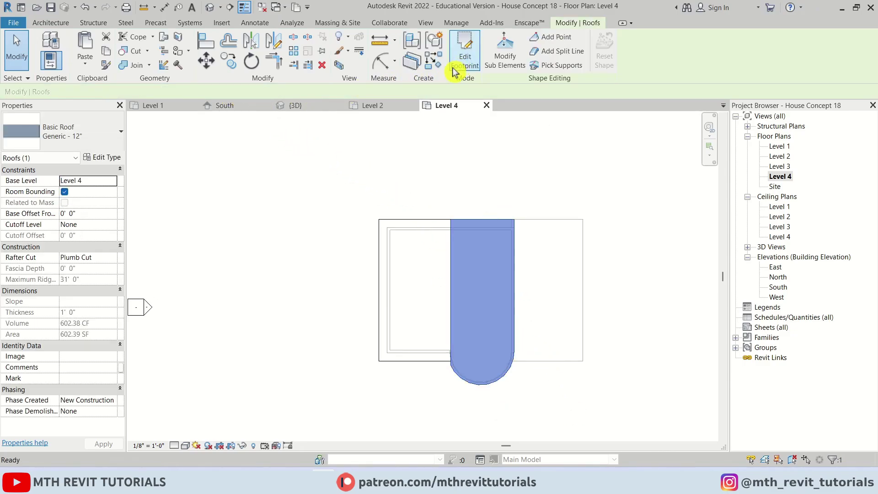
# - Orbit the 3D view to inspect the new flat roof
pyautogui.click(306, 106)
pyautogui.click(652, 257)
pyautogui.keyDown('shift'); pyautogui.moveTo(653, 257); pyautogui.dragTo(462, 300, button='middle'); pyautogui.keyUp('shift')
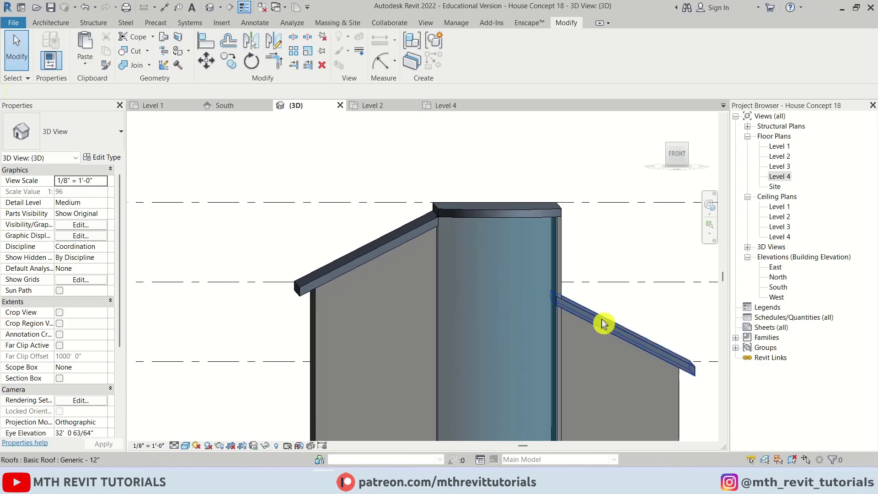
# - In the South elevation, set the flat Level 4 roof's Base Offset to -1' 0"
pyautogui.click(231, 106)
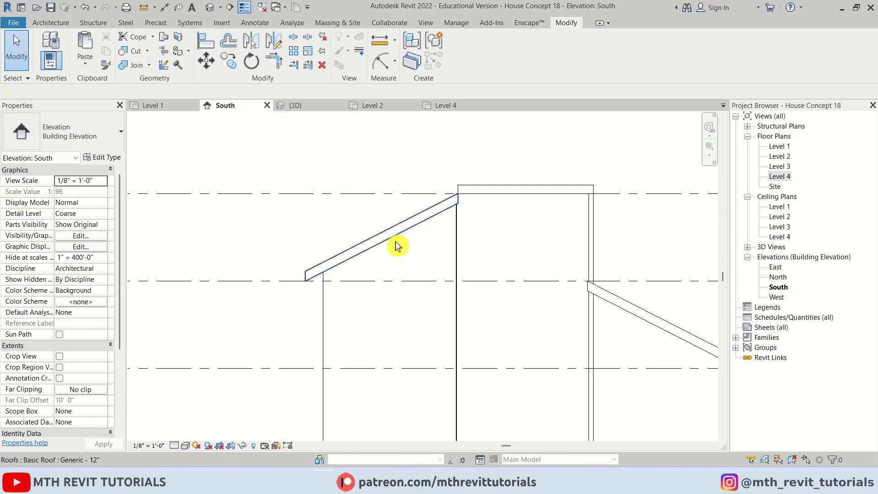
pyautogui.click(423, 212)
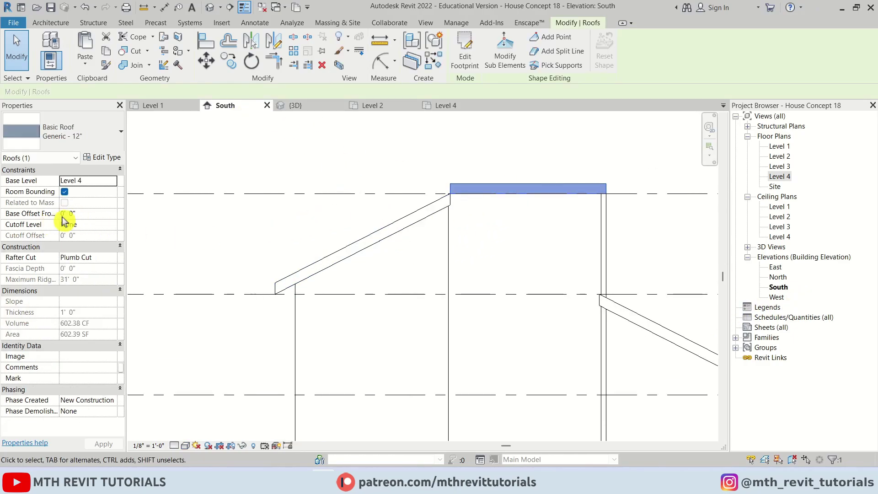
pyautogui.click(80, 212)
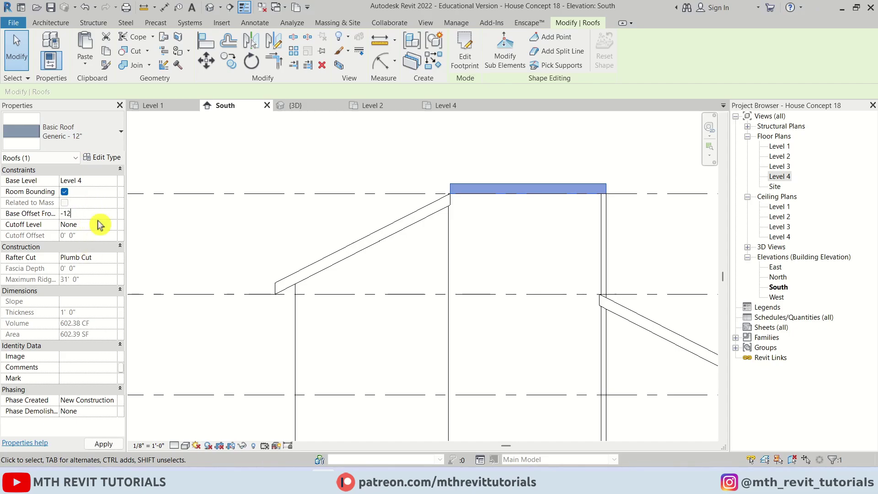
pyautogui.press('Return')
pyautogui.click(464, 181)
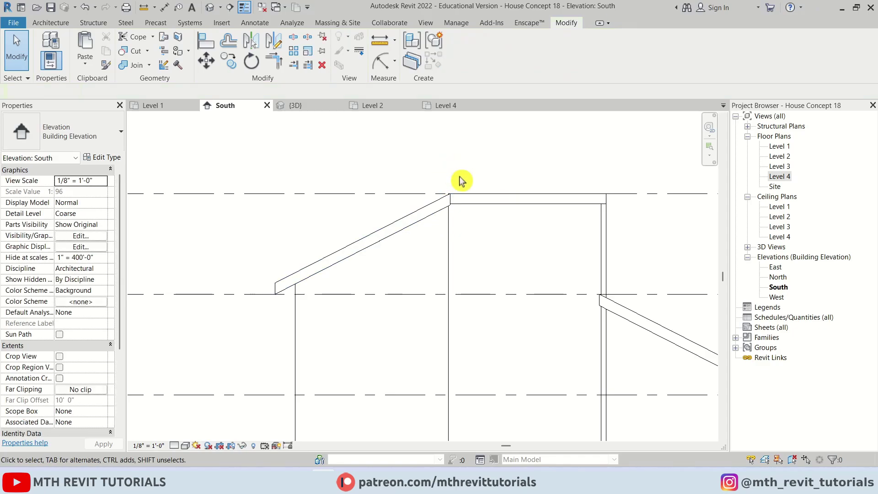
pyautogui.click(210, 7)
# - Attach the tops of the three curved-bay walls, including the glass wall, to the flat roof
pyautogui.keyDown('shift'); pyautogui.moveTo(562, 329); pyautogui.dragTo(490, 349, button='middle'); pyautogui.keyUp('shift')
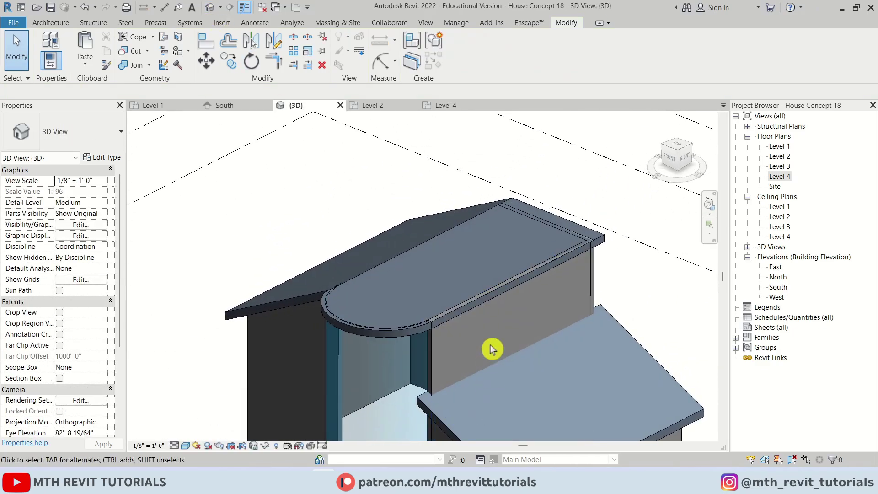
pyautogui.scroll(2, 440, 363)
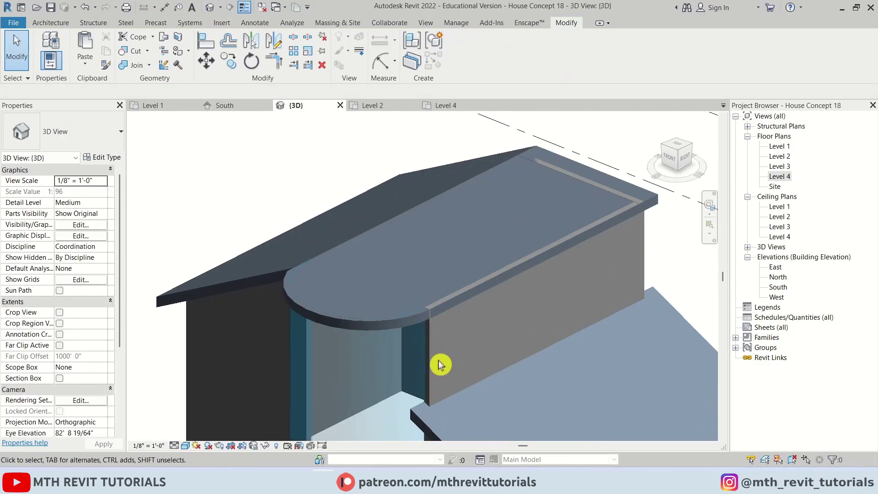
pyautogui.click(431, 362)
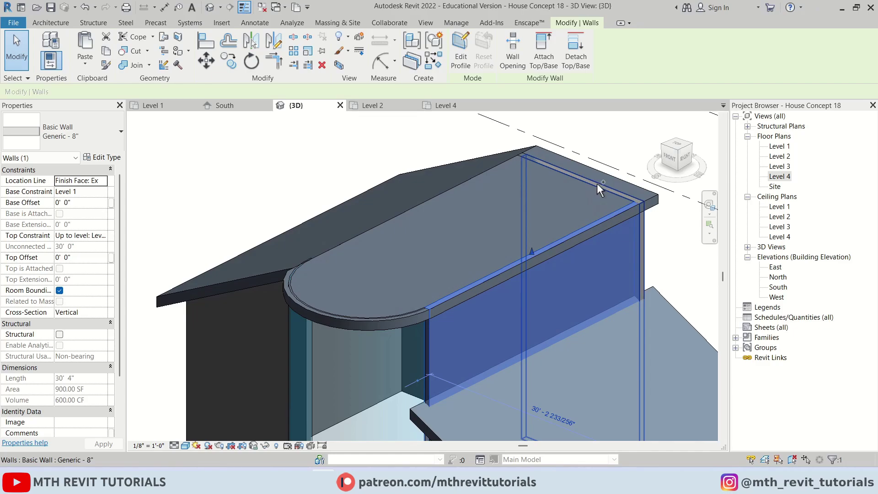
pyautogui.keyDown('ctrl'); pyautogui.click(366, 364); pyautogui.keyUp('ctrl')
pyautogui.keyDown('shift'); pyautogui.moveTo(596, 183); pyautogui.dragTo(412, 370, button='middle'); pyautogui.keyUp('shift')
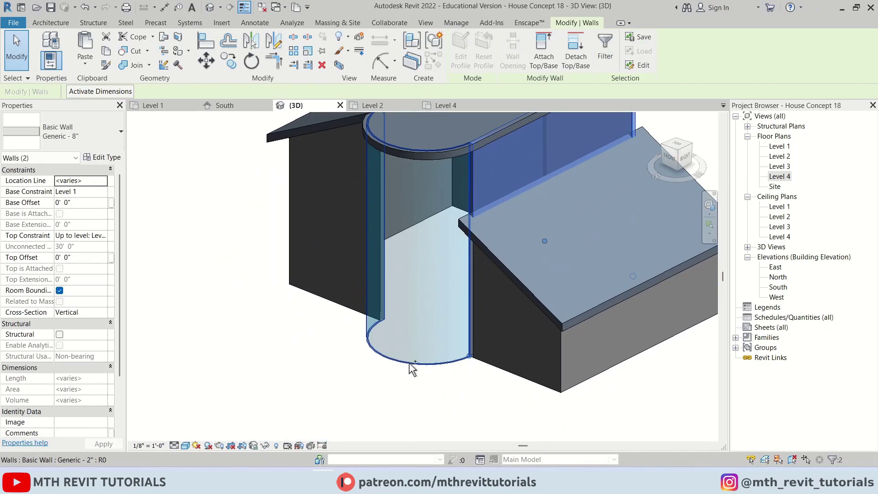
pyautogui.keyDown('ctrl'); pyautogui.click(402, 265); pyautogui.keyUp('ctrl')
pyautogui.keyDown('shift'); pyautogui.moveTo(402, 265); pyautogui.dragTo(498, 169, button='middle'); pyautogui.keyUp('shift')
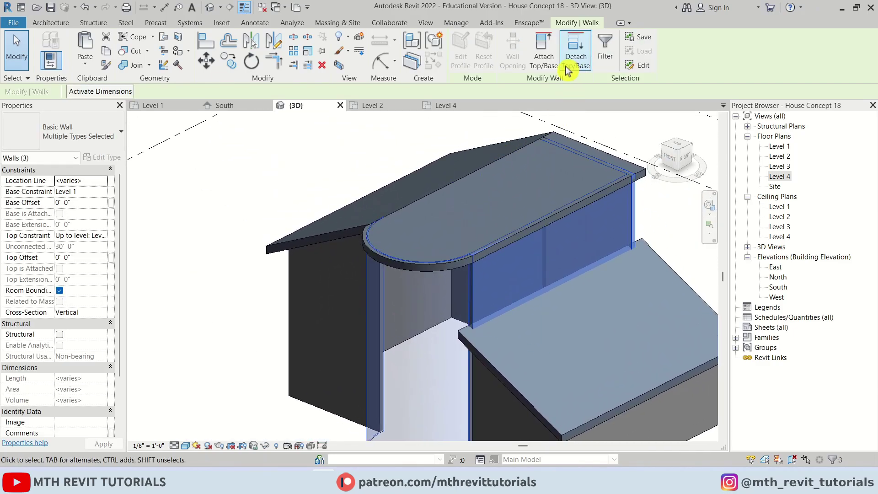
pyautogui.click(543, 57)
pyautogui.click(446, 282)
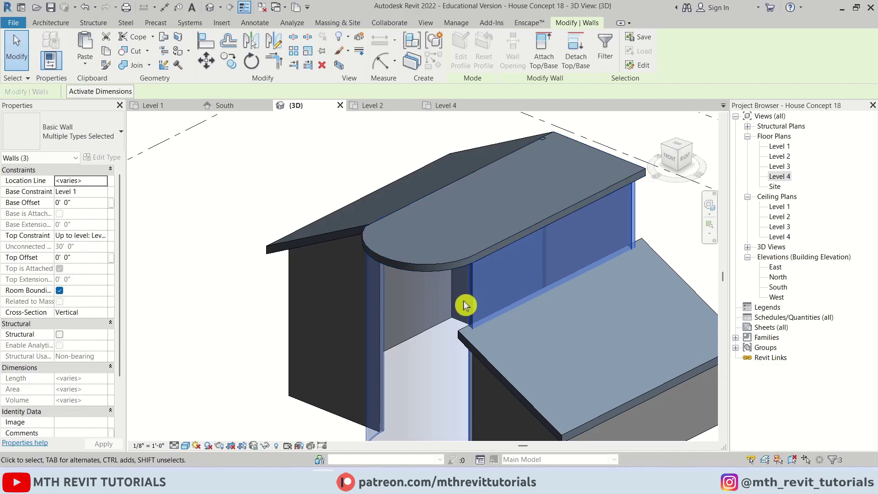
pyautogui.press('Escape')
# - Orbit the 3D model to a new angle, then bring up the Level 1 floor plan
pyautogui.scroll(-3, 435, 239)
pyautogui.keyDown('shift'); pyautogui.moveTo(457, 256); pyautogui.dragTo(440, 351, button='middle'); pyautogui.keyUp('shift')
pyautogui.scroll(2, 440, 351)
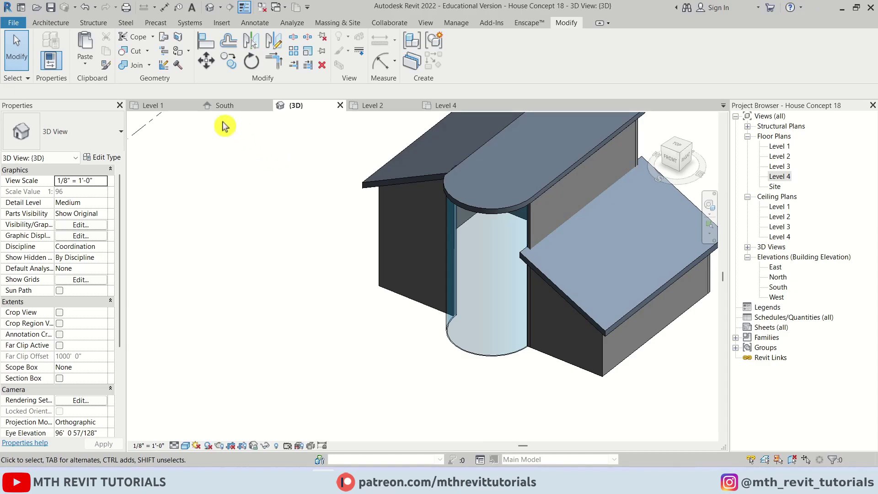
pyautogui.click(170, 105)
pyautogui.scroll(-5, 493, 306)
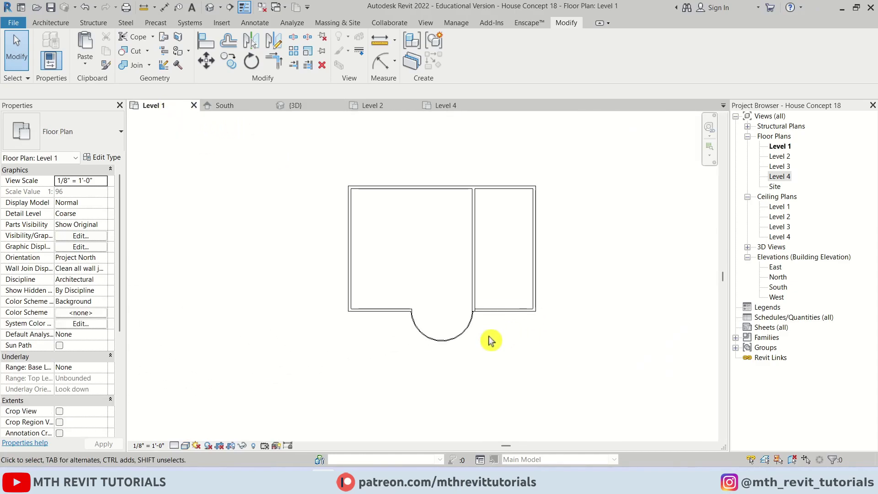
# - Sketch a rectangular Generic 12" floor, 77' 6" by 56' 0", around the whole Level 1 plan
pyautogui.moveTo(423, 331); pyautogui.dragTo(448, 315, button='middle')
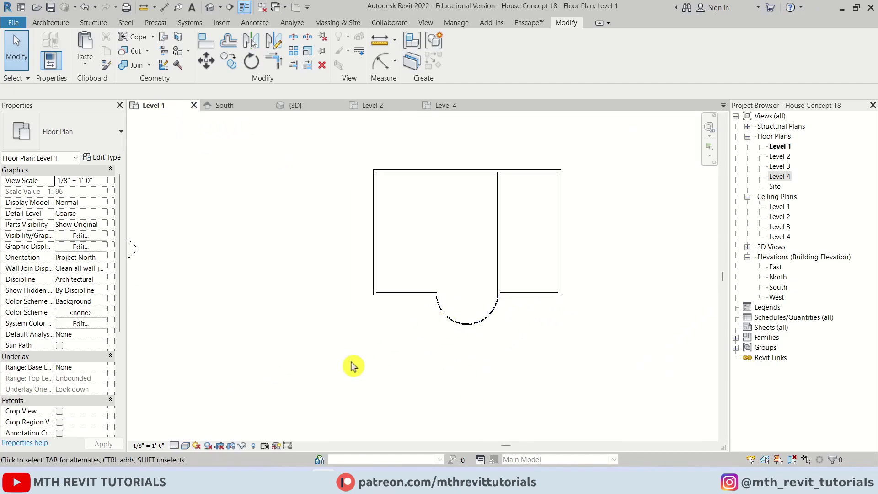
pyautogui.click(52, 26)
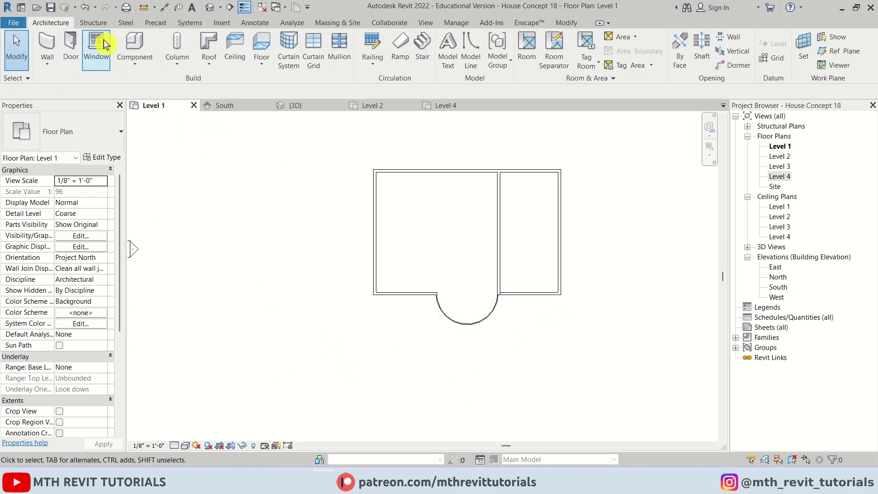
pyautogui.click(263, 51)
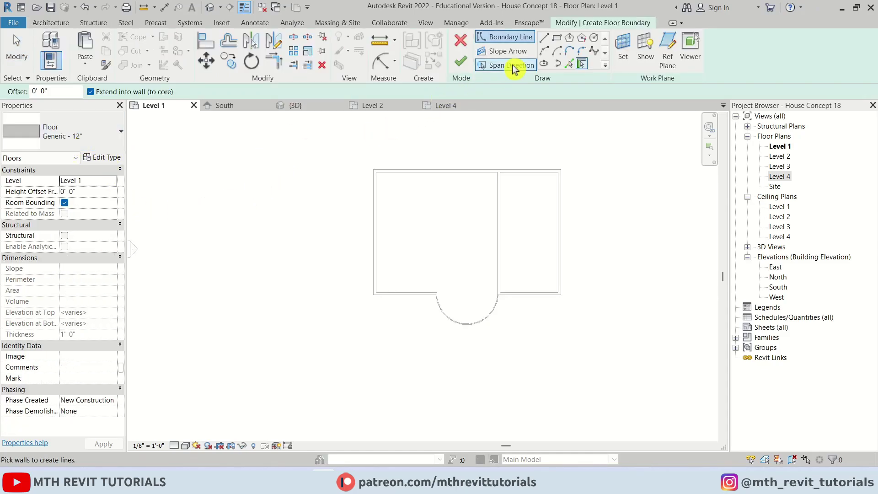
pyautogui.click(556, 41)
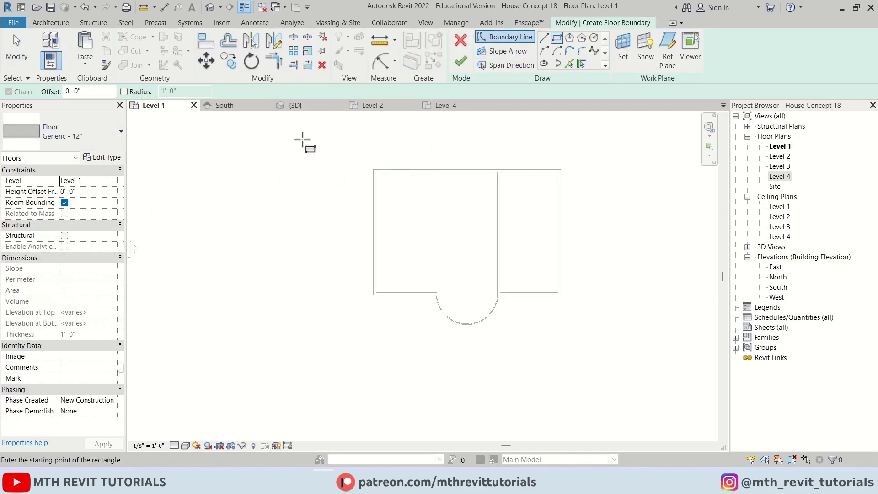
pyautogui.click(622, 370)
pyautogui.click(460, 64)
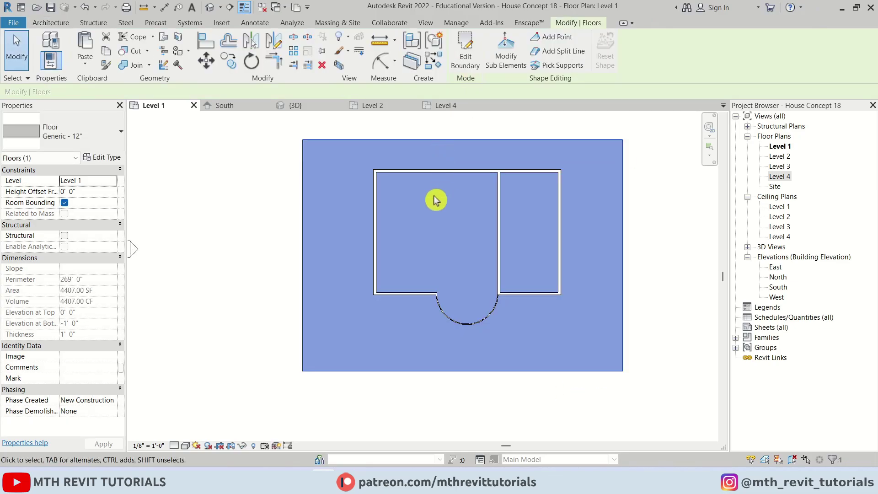
pyautogui.moveTo(435, 218); pyautogui.dragTo(427, 260, button='middle')
pyautogui.press('Escape')
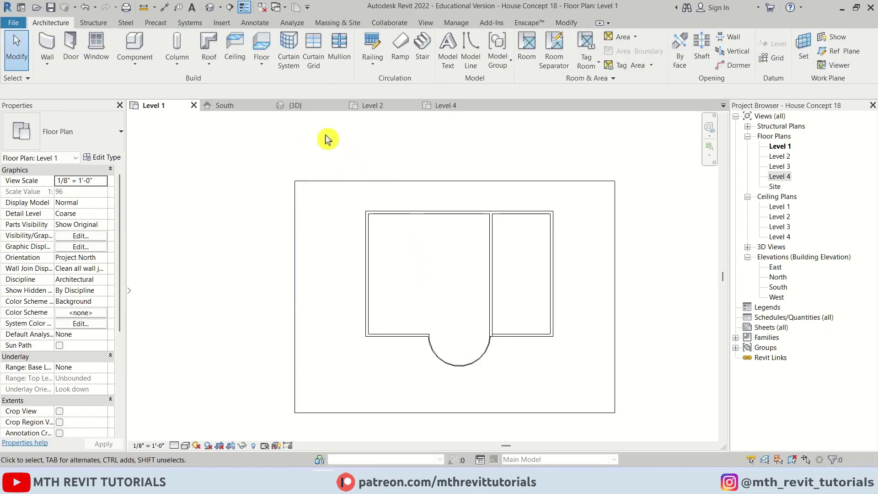
# - On Level 2, start a floor boundary by picking the middle, top, left and bottom walls and the curved wall
pyautogui.click(366, 106)
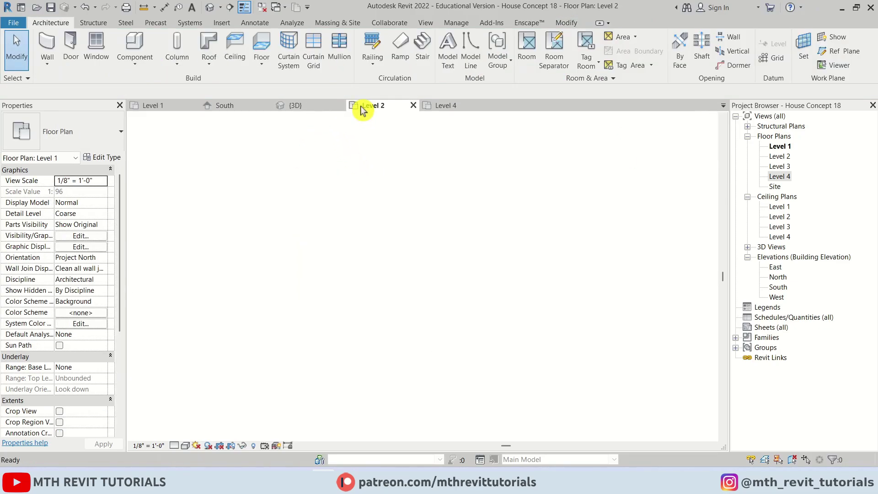
pyautogui.click(262, 51)
pyautogui.click(570, 65)
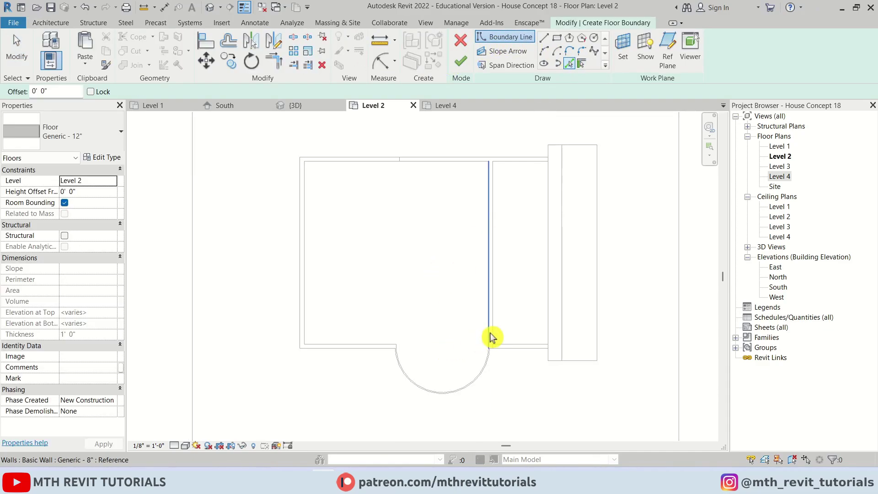
pyautogui.click(488, 332)
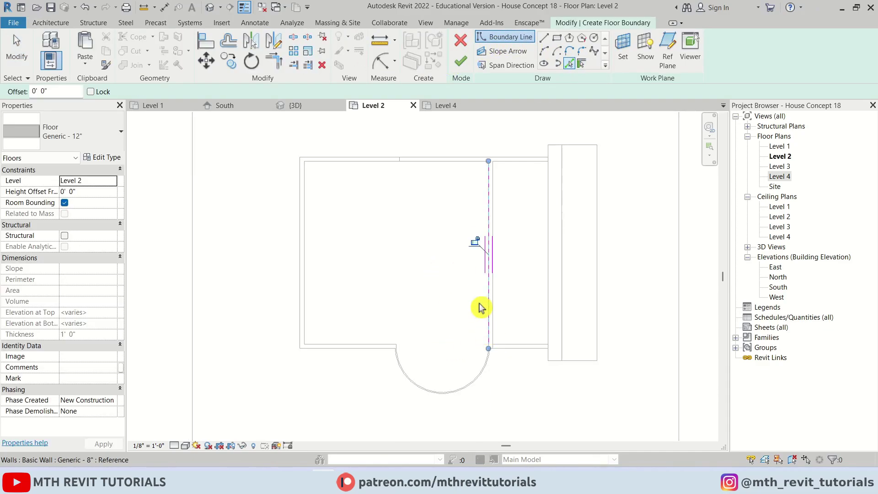
pyautogui.click(370, 170)
pyautogui.click(307, 211)
pyautogui.scroll(4, 385, 339)
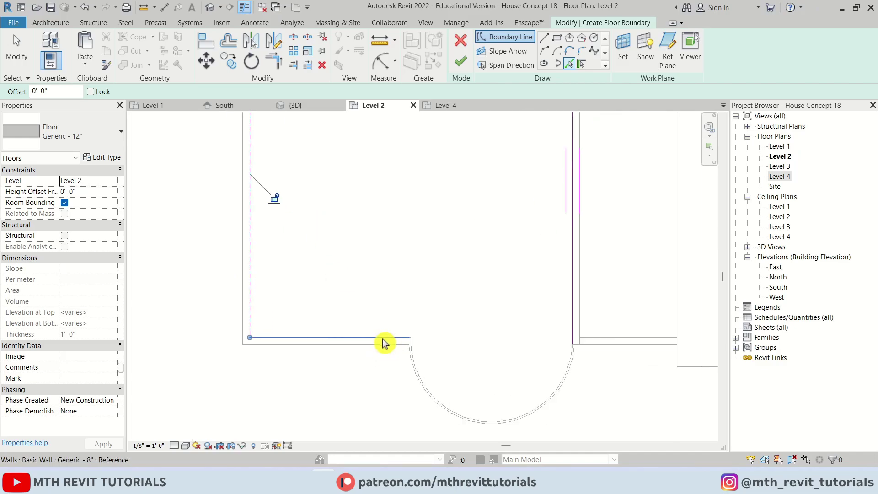
pyautogui.click(398, 337)
pyautogui.scroll(2, 433, 386)
pyautogui.click(417, 392)
pyautogui.scroll(-3, 413, 314)
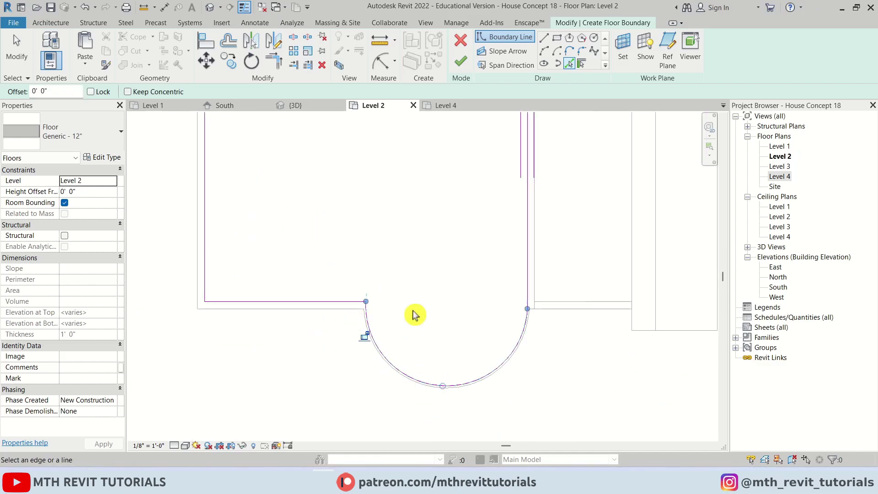
pyautogui.scroll(-1, 523, 329)
pyautogui.moveTo(423, 178); pyautogui.dragTo(487, 243, button='middle')
pyautogui.scroll(3, 525, 219)
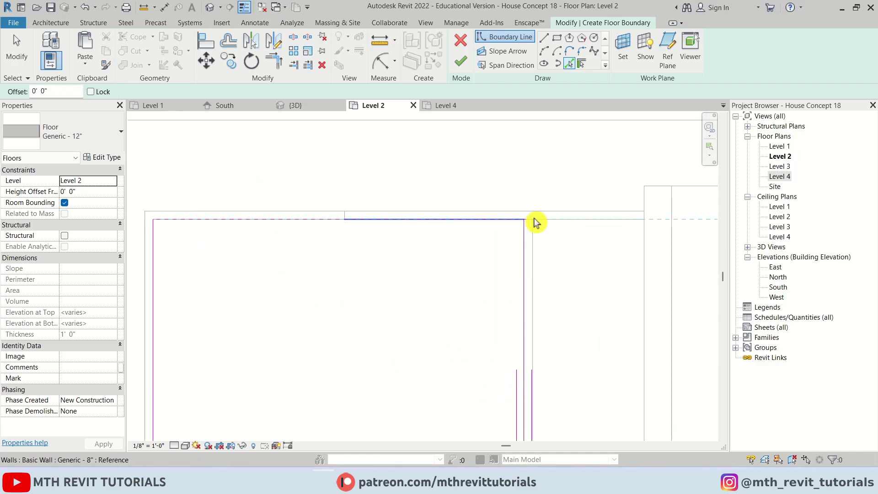
# - Trim/Extend (TR) the right boundary line to meet the bottom line, closing that corner
pyautogui.press('t')
pyautogui.press('r')
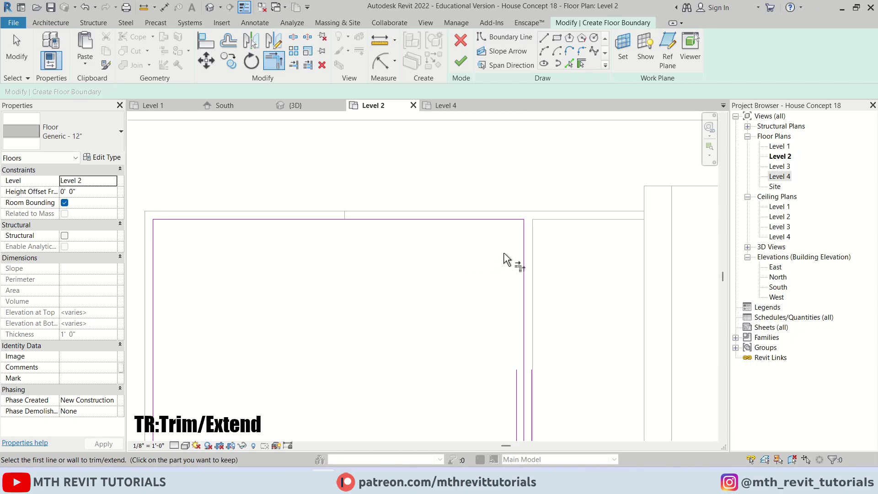
pyautogui.scroll(-3, 503, 252)
pyautogui.press('Escape')
pyautogui.scroll(-2, 473, 329)
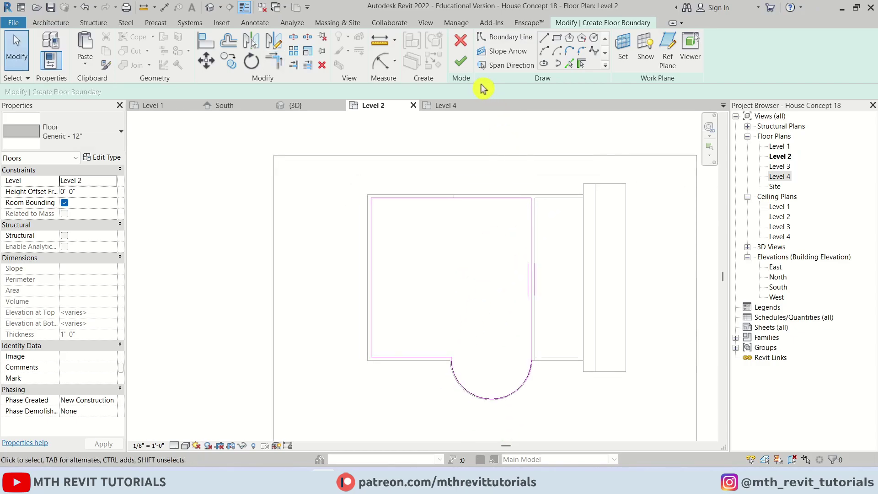
pyautogui.scroll(3, 505, 394)
pyautogui.press('t')
pyautogui.press('r')
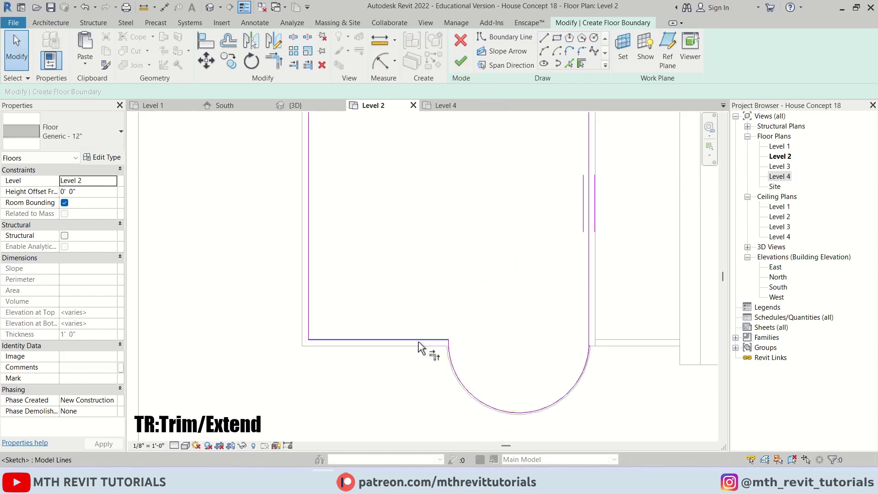
pyautogui.click(419, 340)
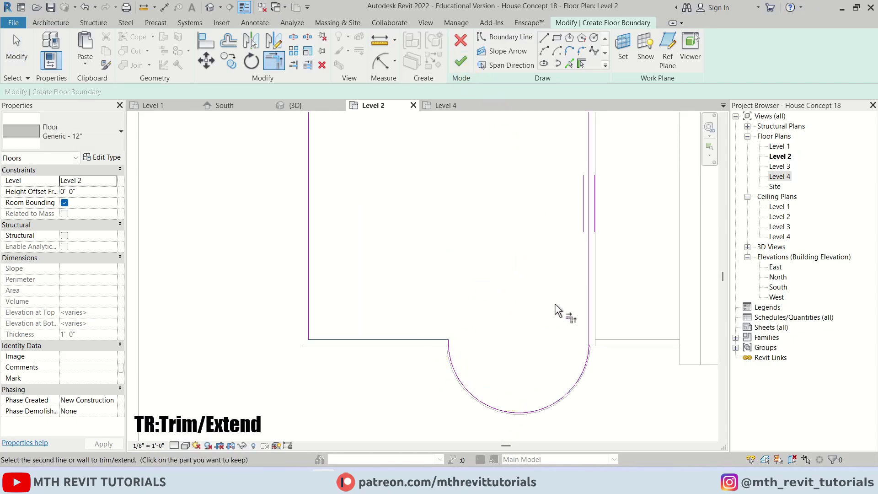
pyautogui.click(588, 301)
pyautogui.press('Escape')
# - Remove the semicircular arc from the boundary and finish the 867.56 SF Level 2 floor
pyautogui.click(483, 403)
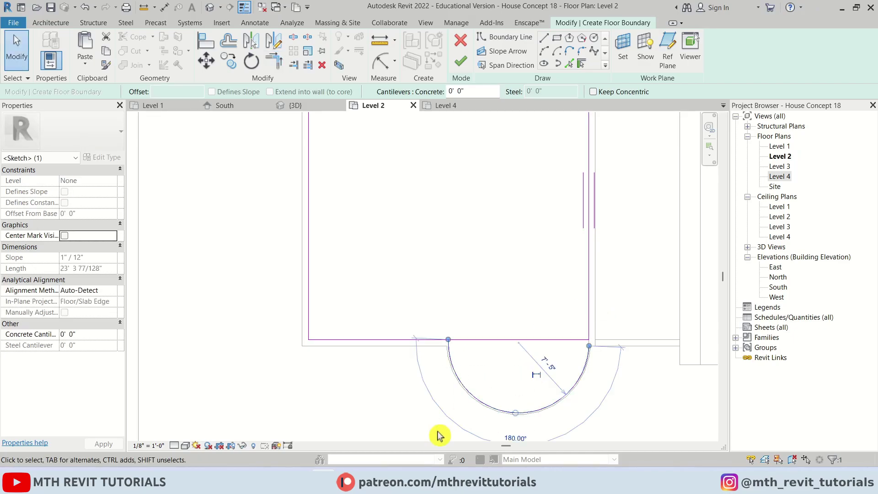
pyautogui.press('Escape')
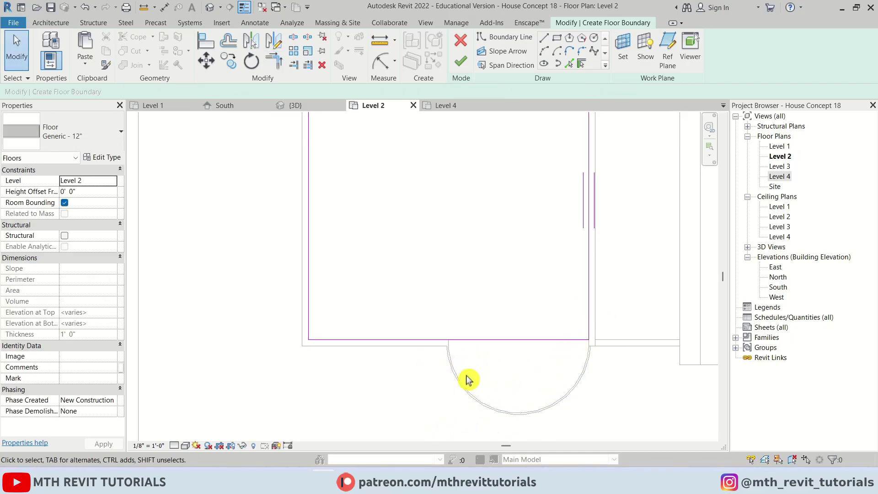
pyautogui.scroll(-2, 548, 366)
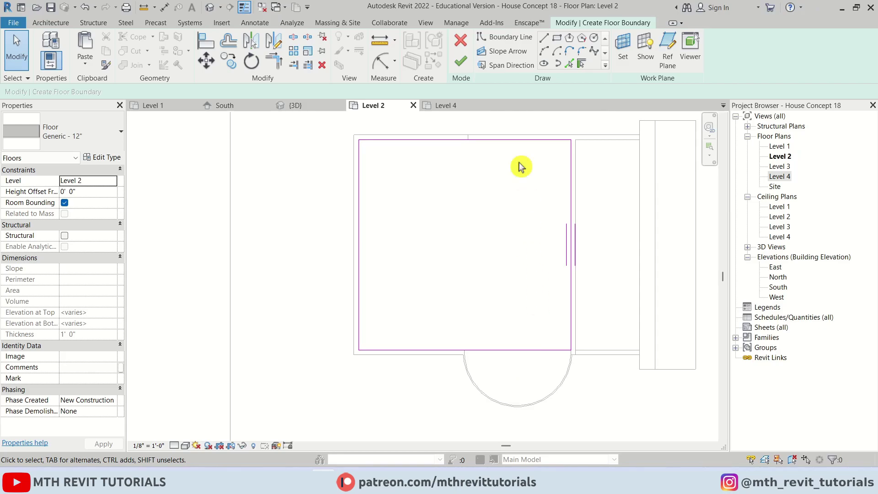
pyautogui.click(466, 68)
# - In 3D, paste the floor aligned to Level 3
pyautogui.click(300, 104)
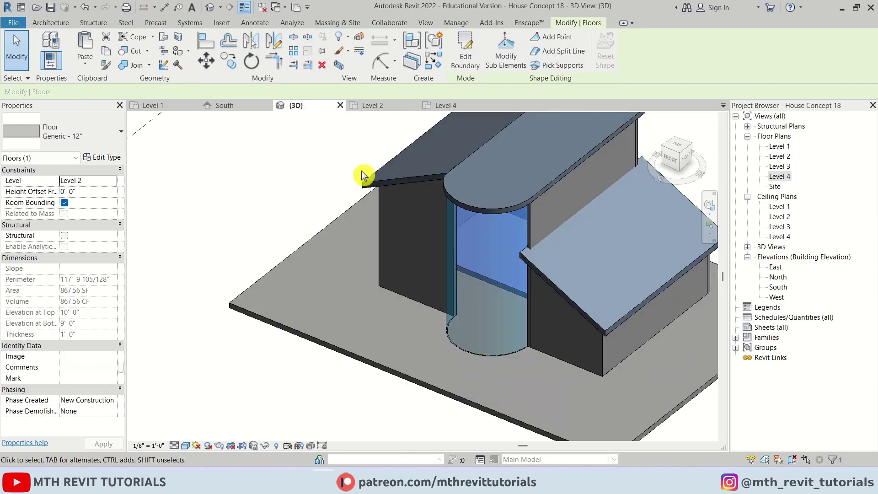
pyautogui.scroll(2, 490, 276)
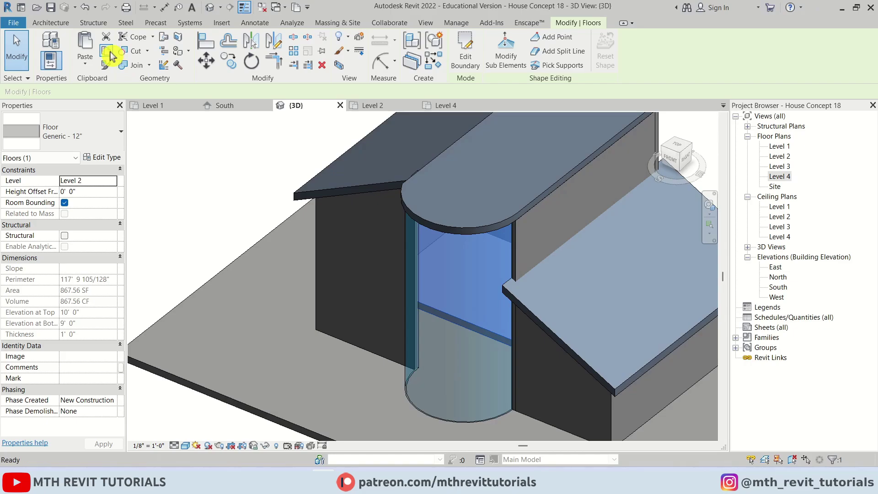
pyautogui.click(87, 65)
pyautogui.click(120, 111)
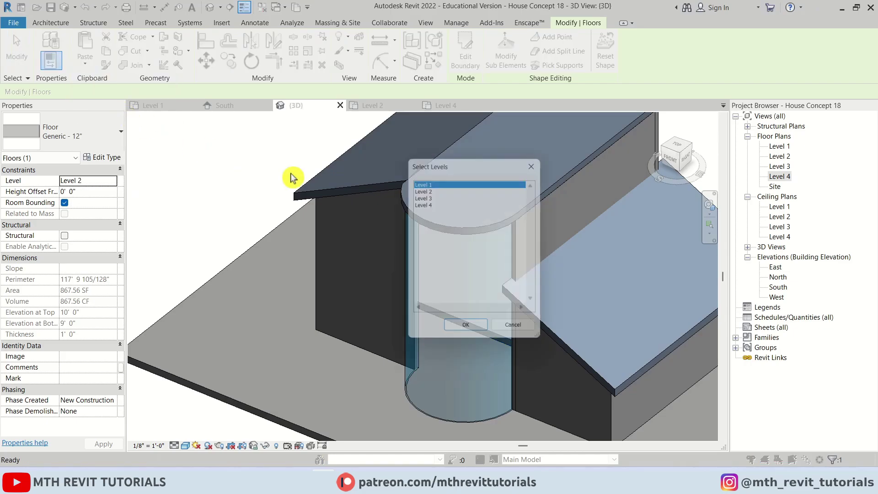
pyautogui.click(426, 195)
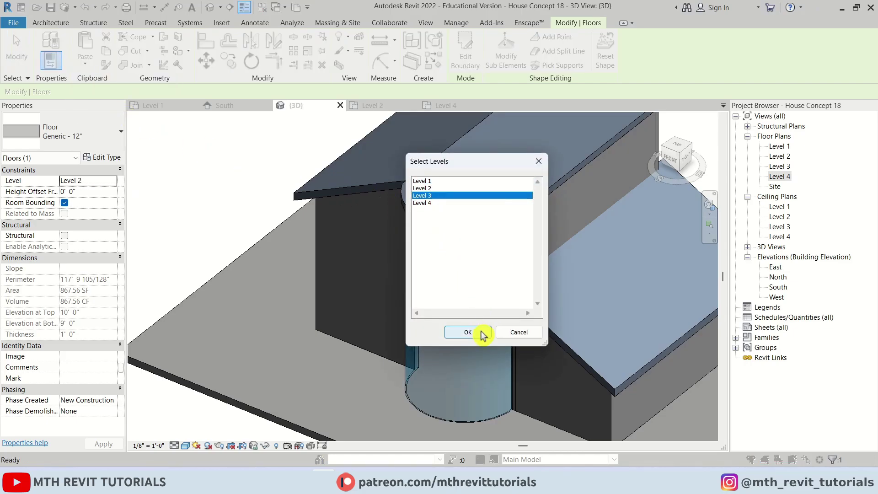
pyautogui.click(467, 332)
pyautogui.keyDown('shift'); pyautogui.moveTo(288, 355); pyautogui.dragTo(498, 422, button='middle'); pyautogui.keyUp('shift')
pyautogui.press('Escape')
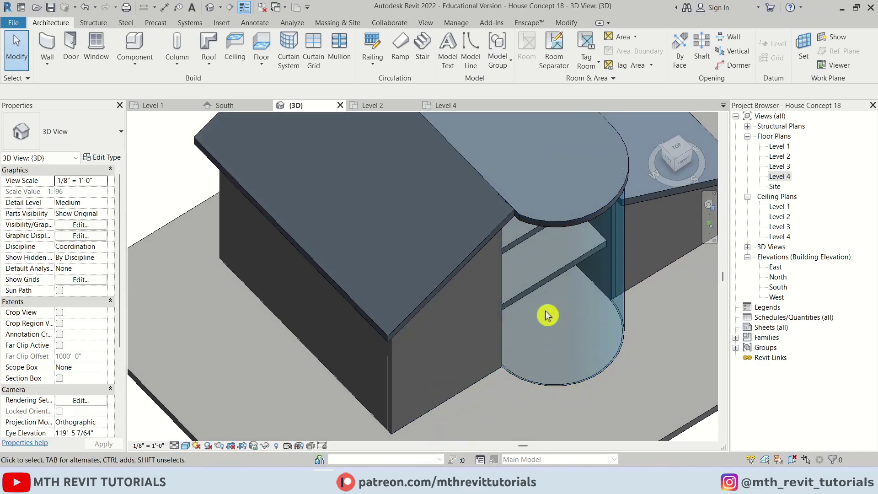
# - Orbit around the bay, then show the Level 1 plan zoomed on the curved bay
pyautogui.keyDown('shift'); pyautogui.moveTo(558, 308); pyautogui.dragTo(613, 327, button='middle'); pyautogui.keyUp('shift')
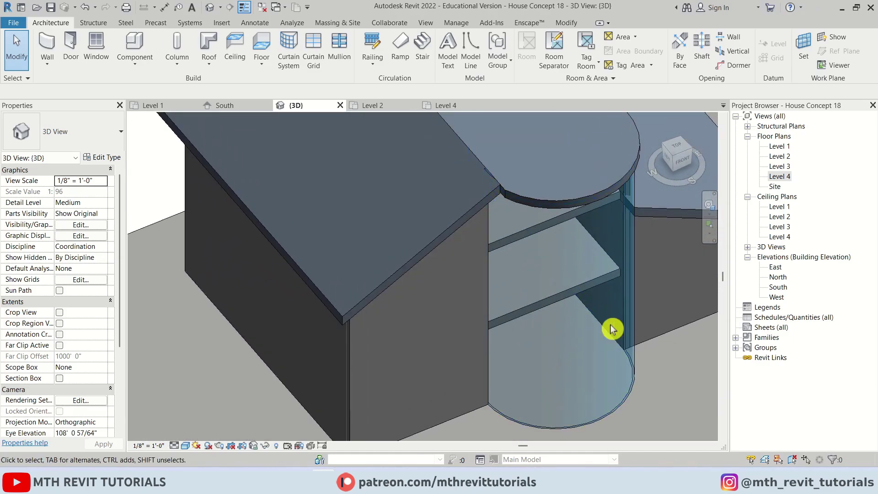
pyautogui.click(160, 108)
pyautogui.scroll(3, 470, 347)
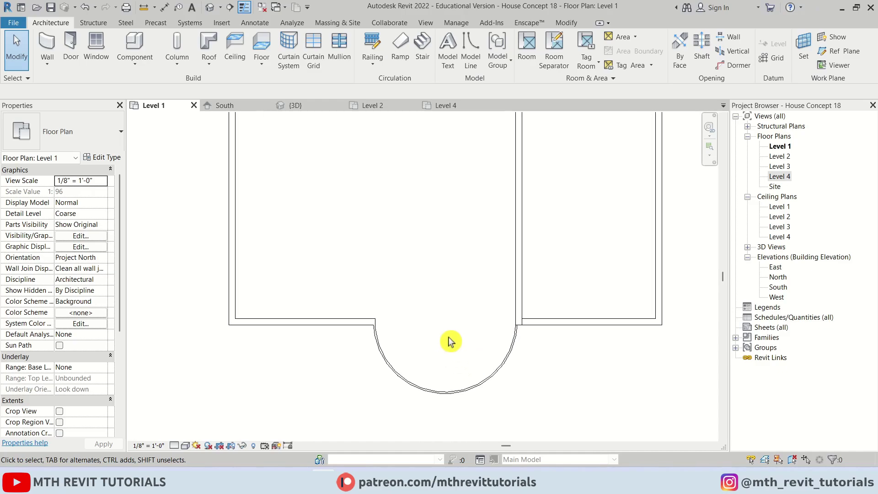
# - Draw an 18-riser, 4' wide center-ends spiral stair centred in the Level 1 glass bay
pyautogui.moveTo(450, 341); pyautogui.dragTo(440, 339, button='middle')
pyautogui.click(423, 59)
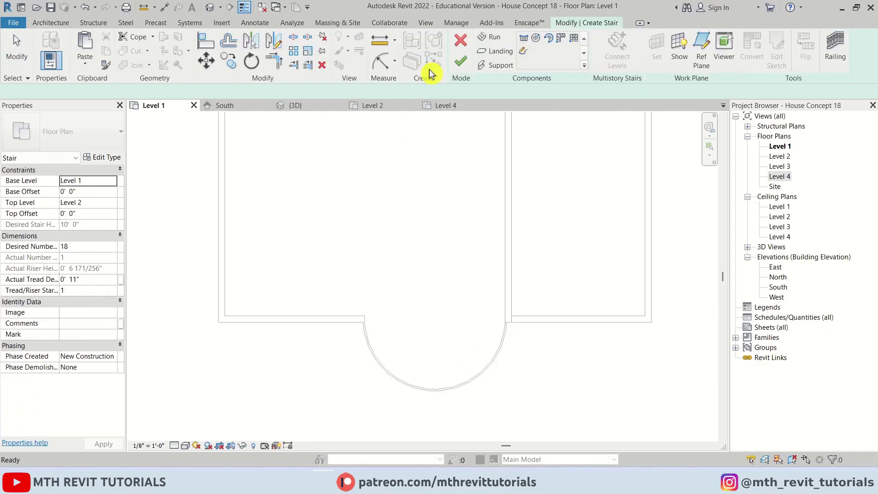
pyautogui.click(549, 39)
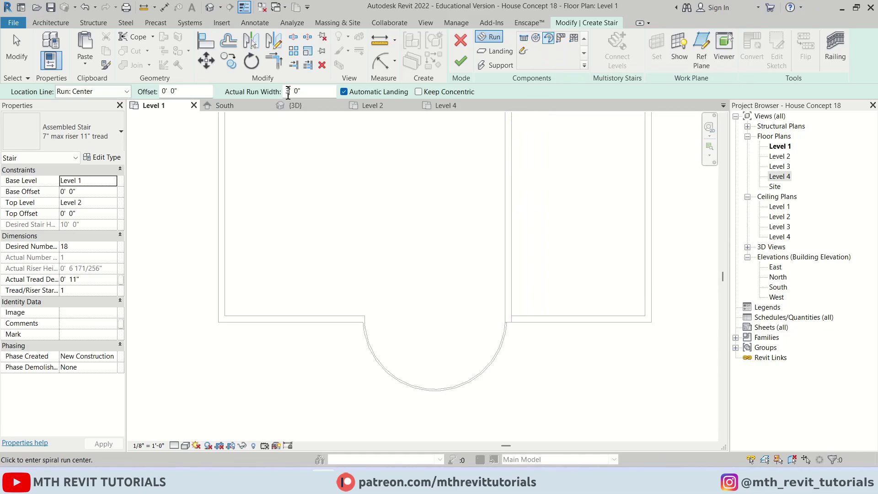
pyautogui.write('4')
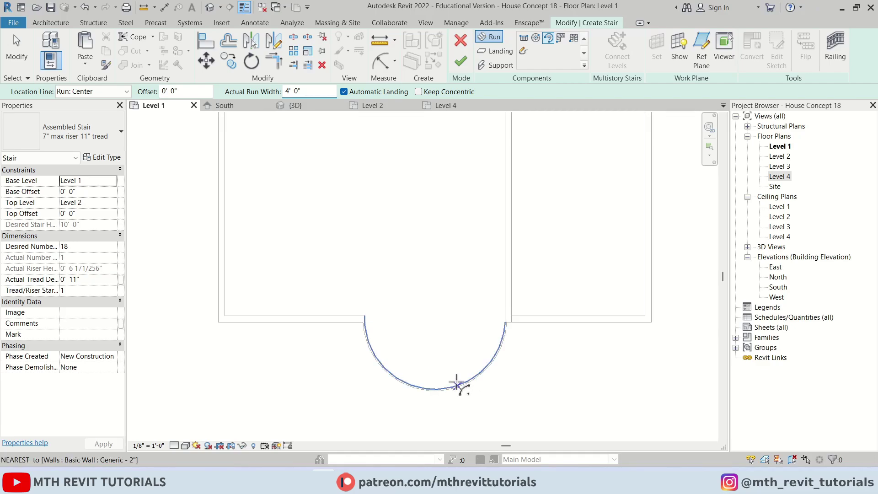
pyautogui.scroll(1, 456, 383)
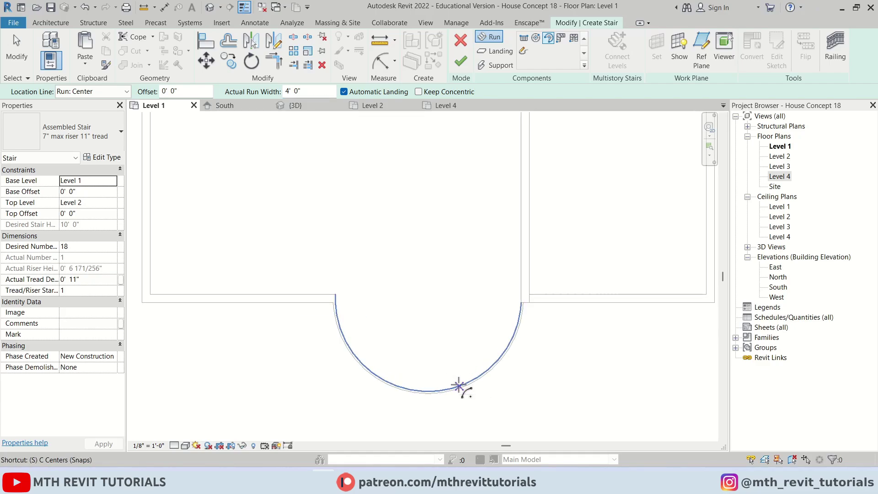
pyautogui.press('c')
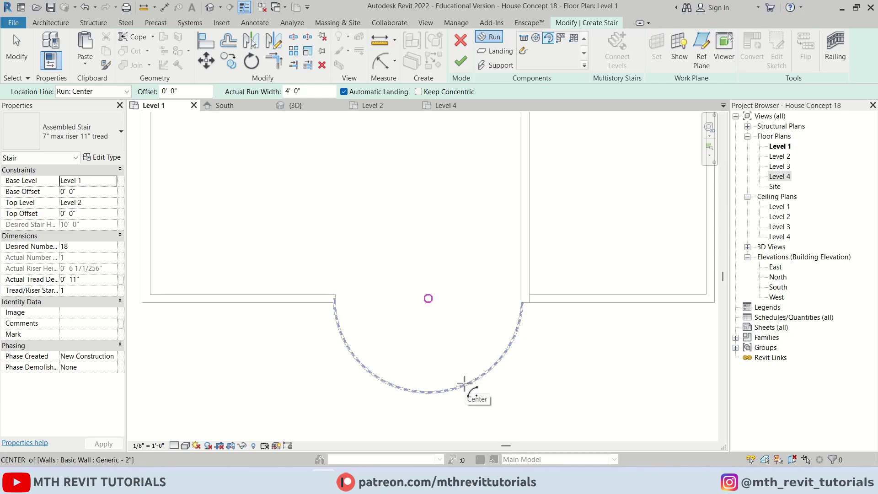
pyautogui.scroll(2, 464, 384)
pyautogui.click(577, 270)
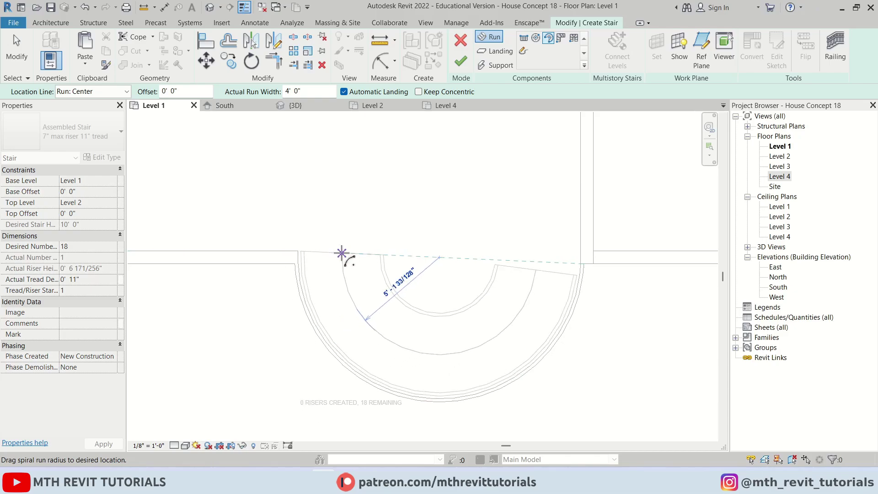
pyautogui.click(339, 252)
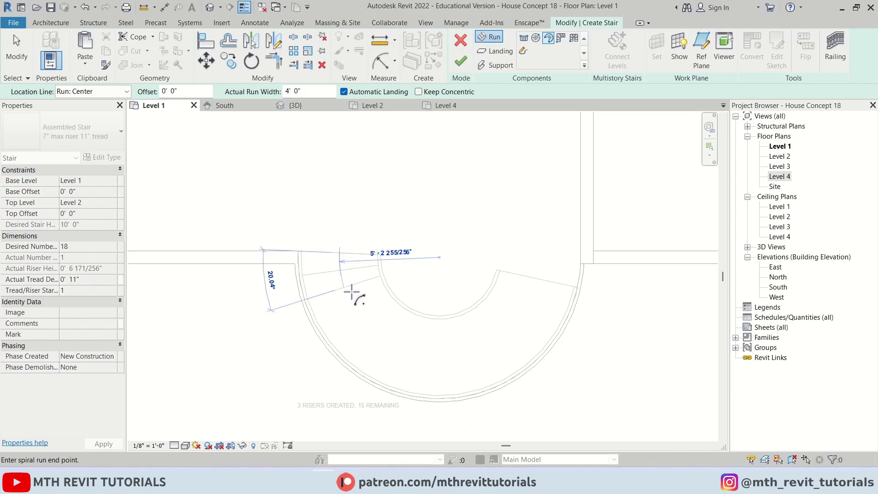
pyautogui.click(571, 251)
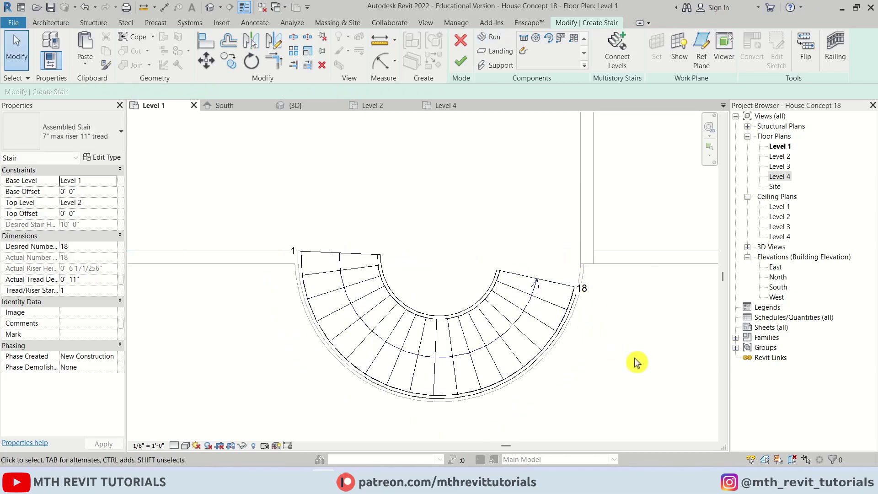
# - Check the new spiral stair in the 3D view, orbiting around the house
pyautogui.click(300, 110)
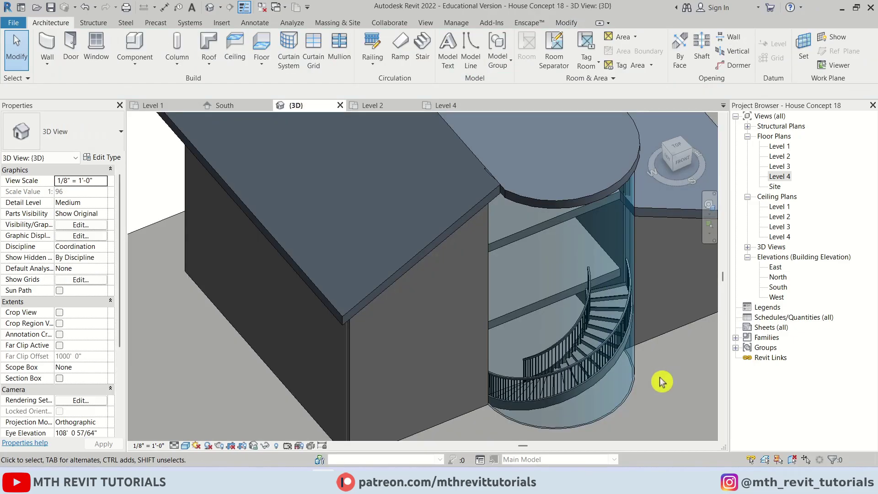
pyautogui.moveTo(575, 414)
pyautogui.keyDown('shift'); pyautogui.mouseDown(button='middle')
pyautogui.moveTo(590, 384)
pyautogui.moveTo(657, 337)
pyautogui.moveTo(526, 413)
pyautogui.moveTo(568, 398)
pyautogui.mouseUp(button='middle'); pyautogui.keyUp('shift')
pyautogui.scroll(5, 594, 339)
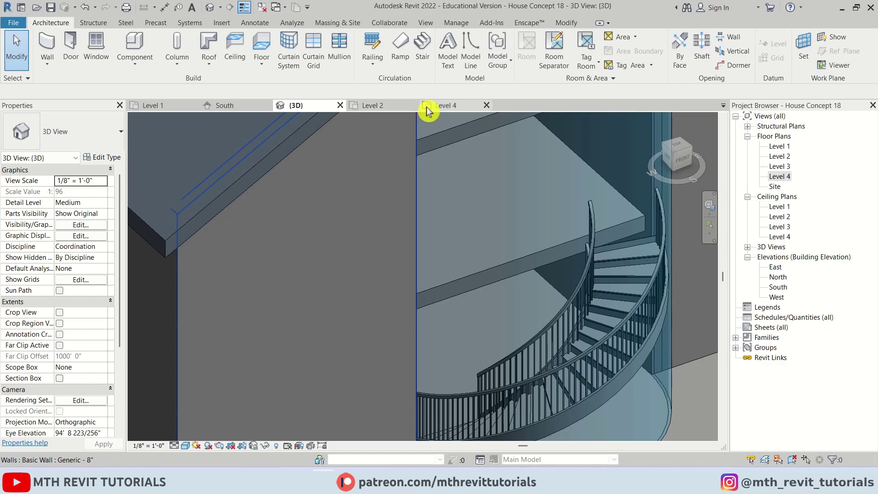
# - On Level 1, rotate the stair about 12° around the bay's centre so its top meets the right wall
pyautogui.click(163, 110)
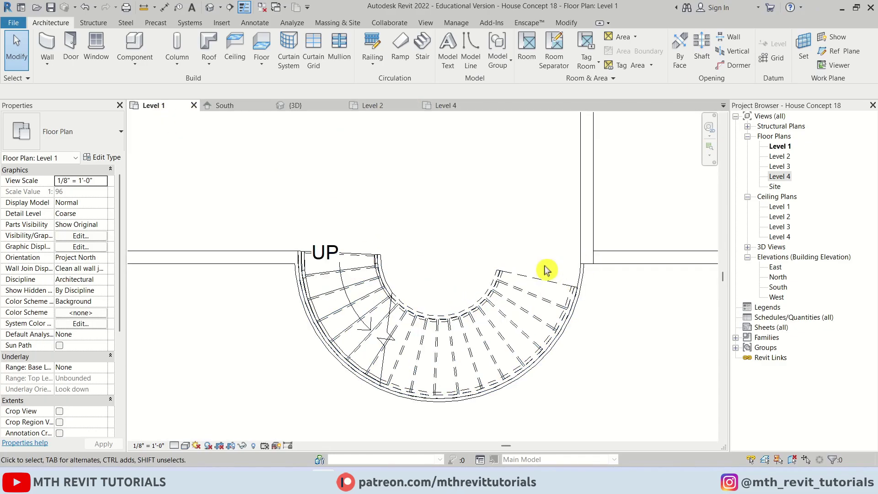
pyautogui.click(541, 283)
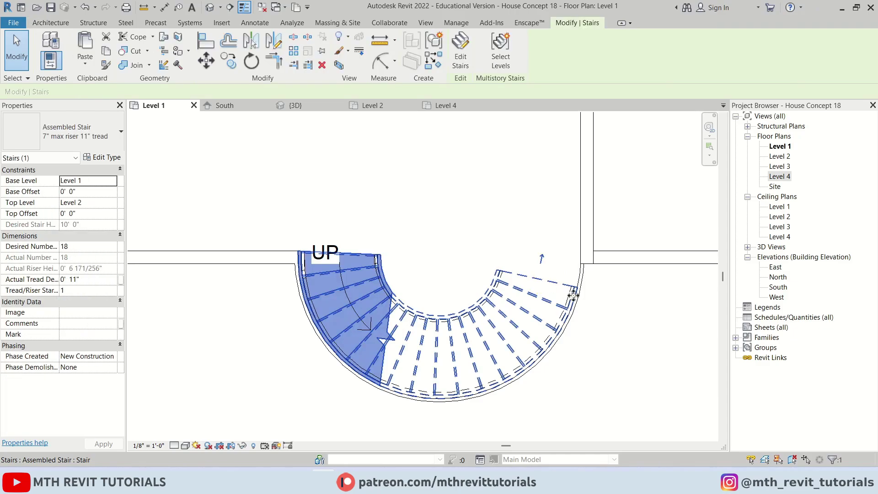
pyautogui.click(251, 60)
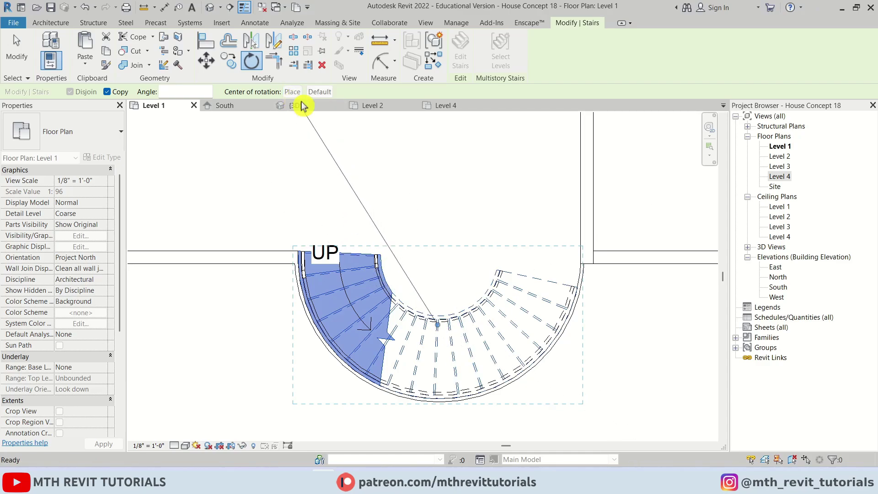
pyautogui.click(292, 91)
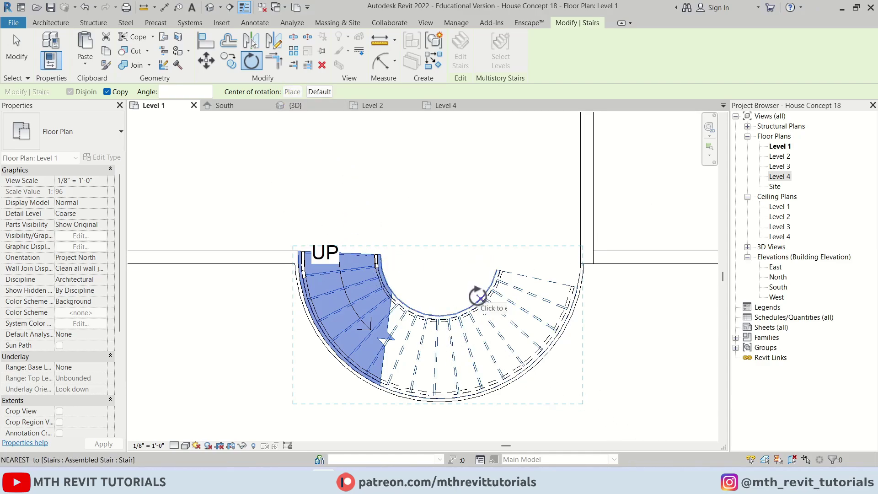
pyautogui.press('s')
pyautogui.press('c')
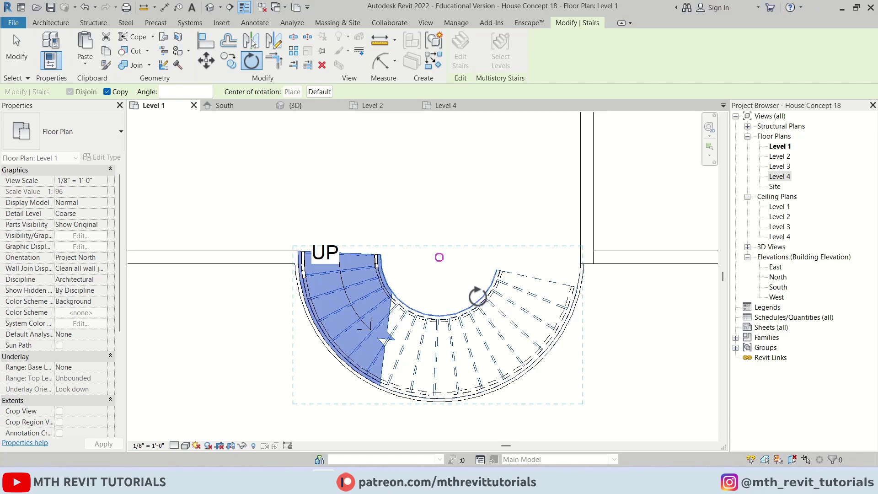
pyautogui.click(477, 298)
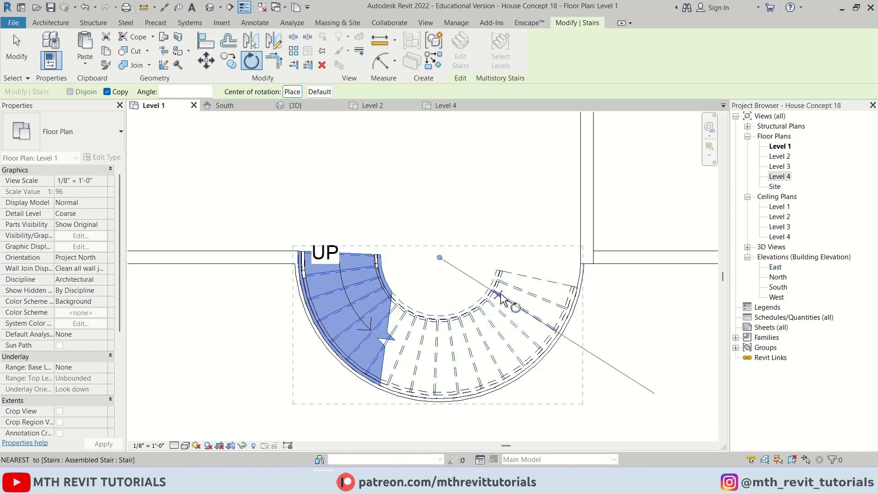
pyautogui.click(108, 93)
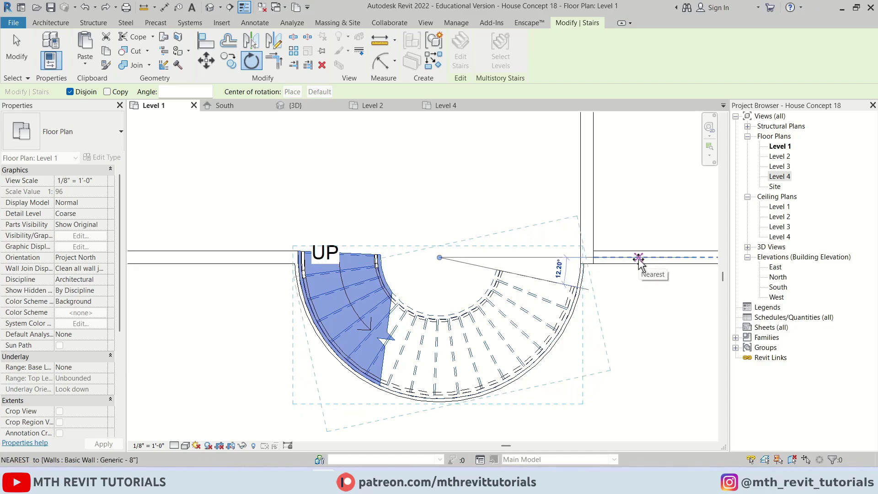
pyautogui.click(638, 258)
pyautogui.click(478, 276)
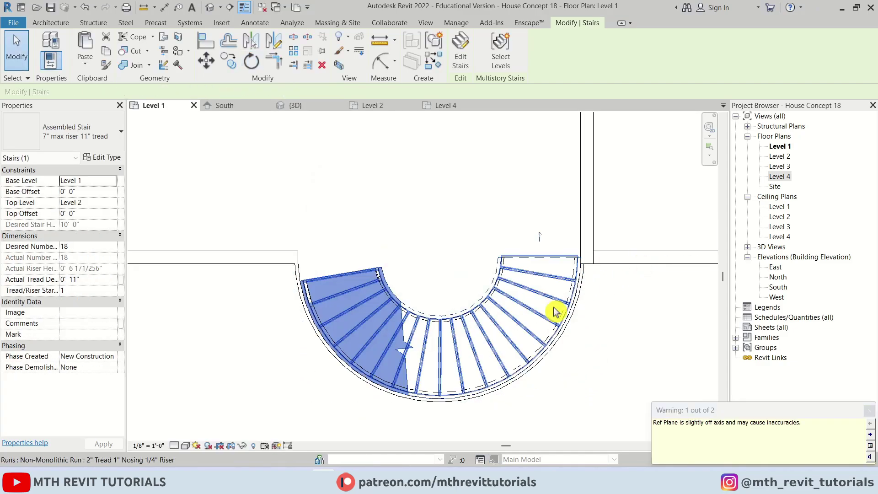
pyautogui.press('Escape')
# - In the 3D view, orbit around the house and select the spiral stair
pyautogui.click(295, 107)
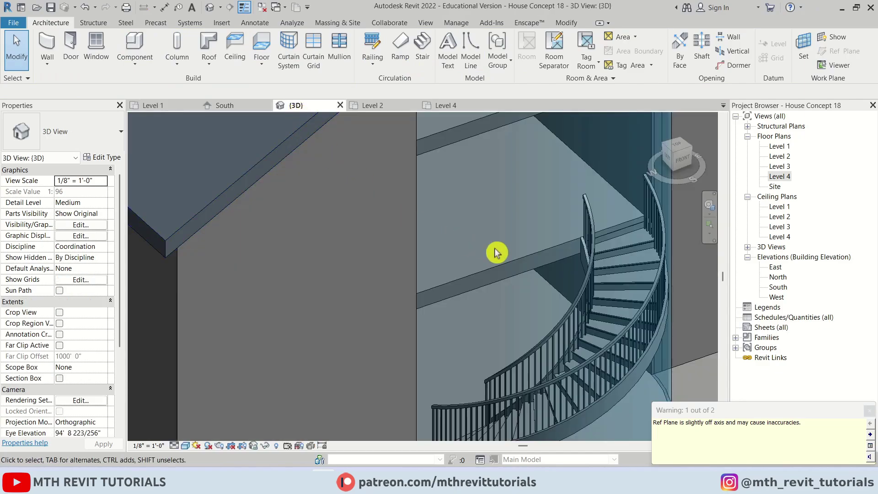
pyautogui.keyDown('shift'); pyautogui.moveTo(496, 251); pyautogui.dragTo(590, 267, button='middle'); pyautogui.keyUp('shift')
pyautogui.scroll(-6, 533, 283)
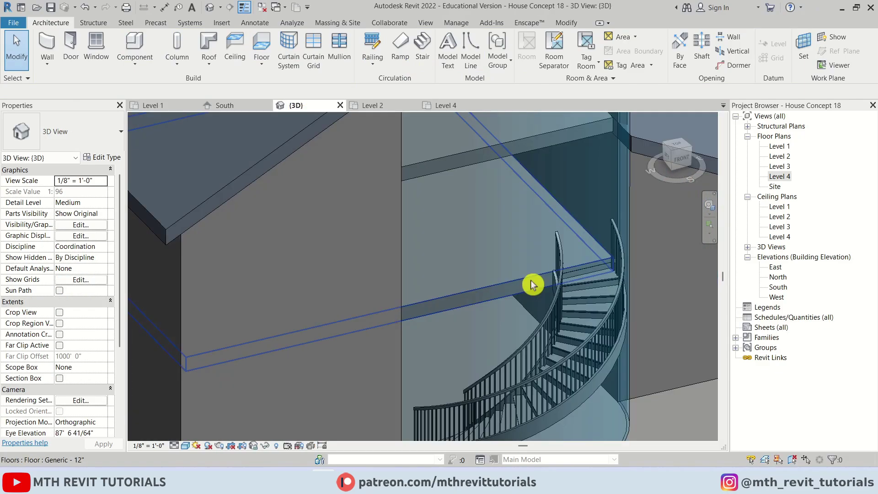
pyautogui.keyDown('shift'); pyautogui.moveTo(533, 302); pyautogui.dragTo(609, 257, button='middle'); pyautogui.keyUp('shift')
pyautogui.scroll(4, 537, 320)
pyautogui.click(604, 247)
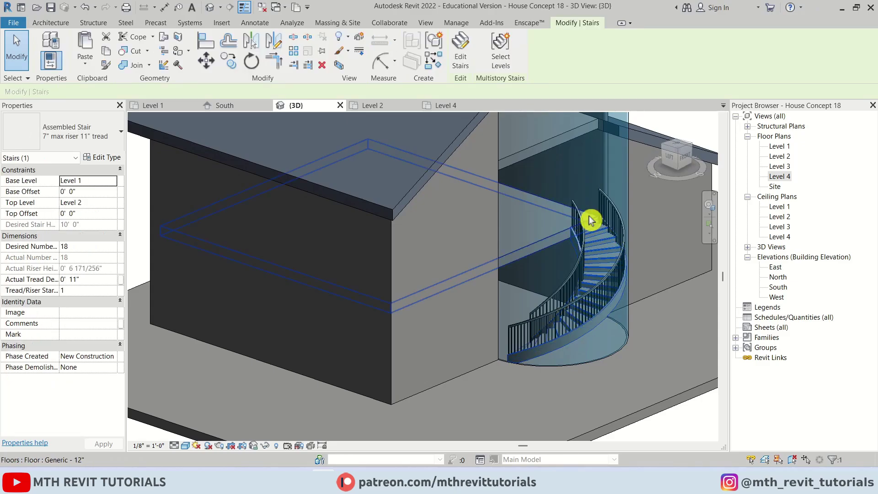
pyautogui.keyDown('shift'); pyautogui.moveTo(594, 219); pyautogui.dragTo(541, 285, button='middle'); pyautogui.keyUp('shift')
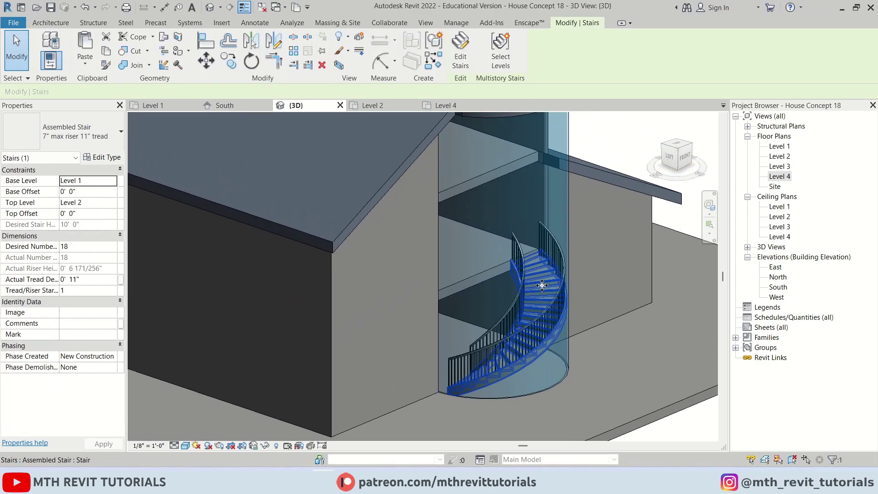
# - Turn the spiral stair into a multistory stair by connecting it up to Level 3
pyautogui.click(503, 61)
pyautogui.scroll(-3, 490, 229)
pyautogui.moveTo(508, 283); pyautogui.dragTo(517, 370, button='middle')
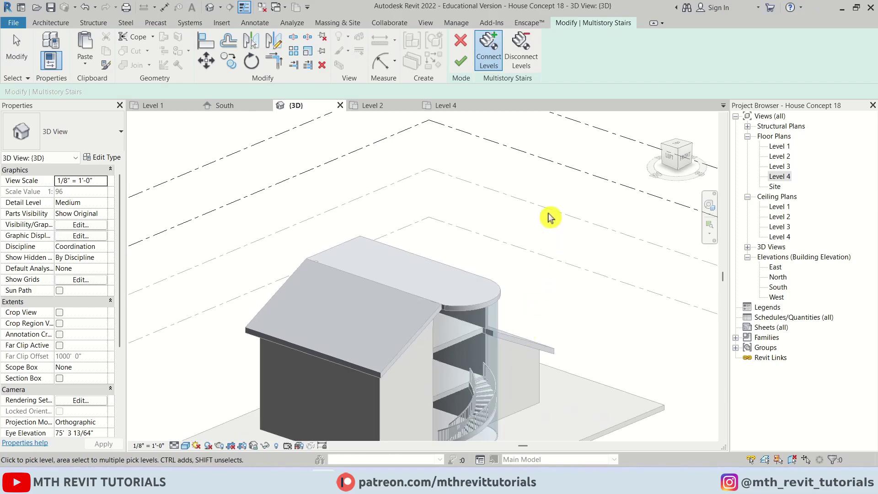
pyautogui.scroll(-2, 512, 280)
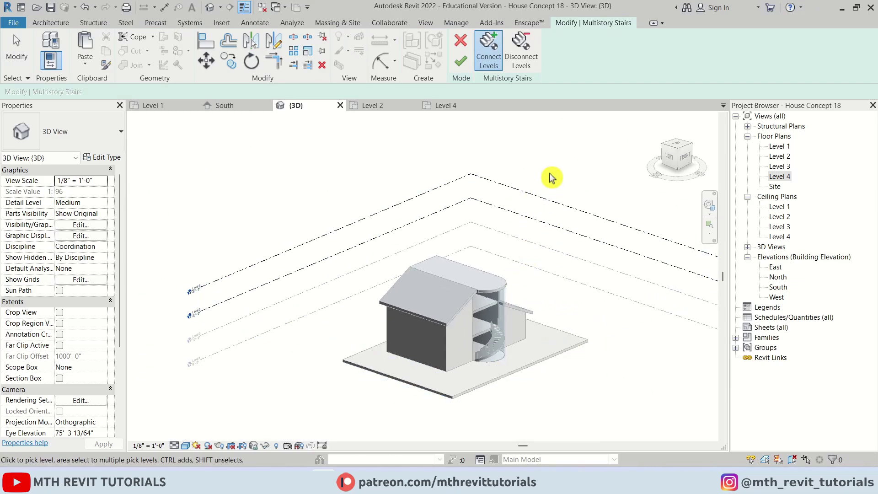
pyautogui.scroll(3, 542, 227)
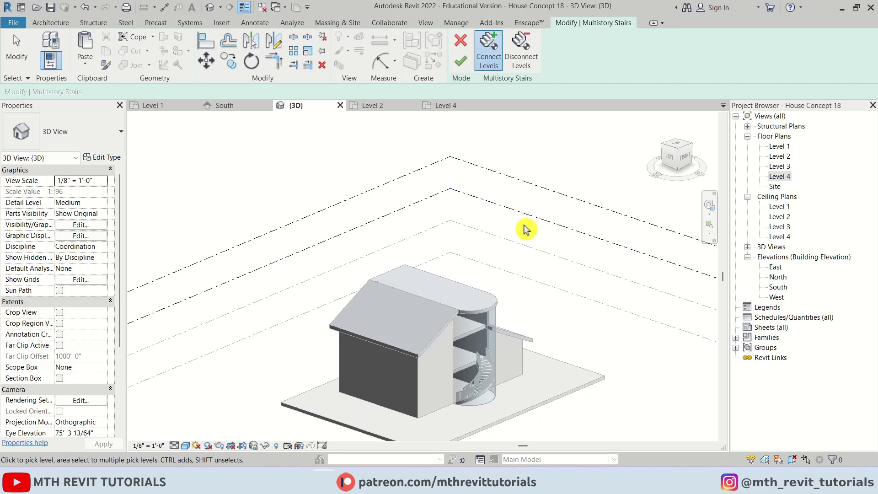
pyautogui.click(530, 223)
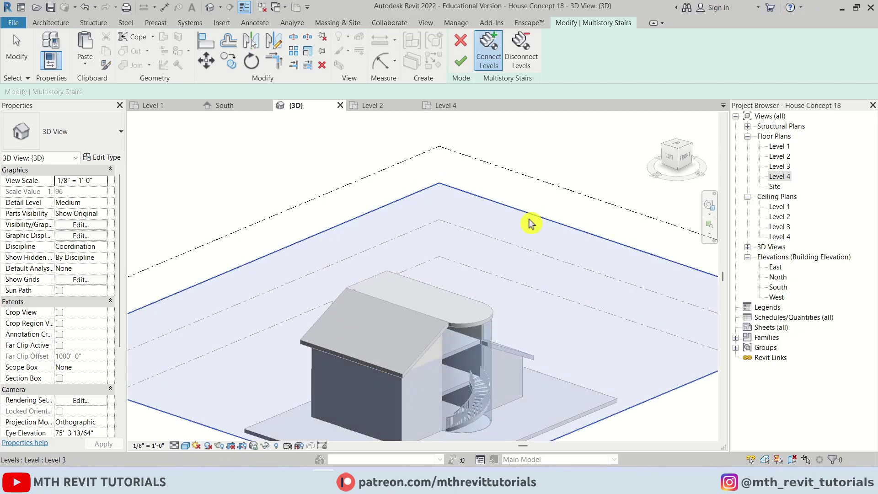
pyautogui.click(460, 62)
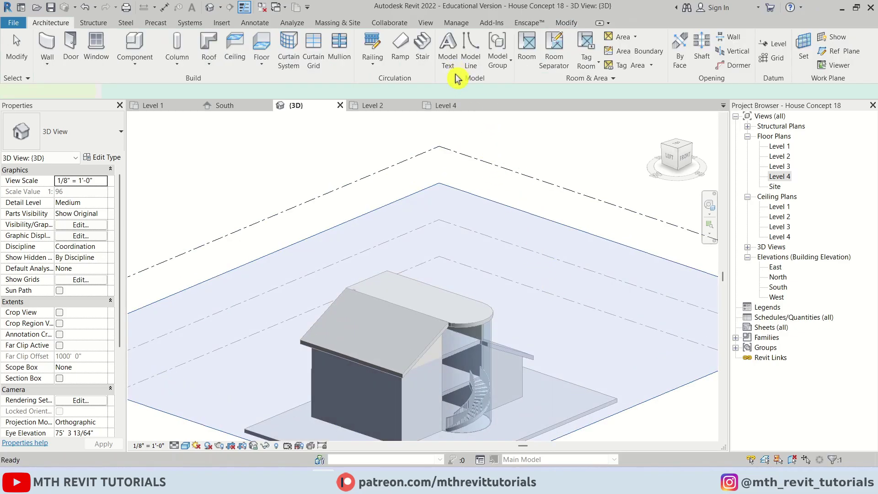
pyautogui.press('Escape')
# - Orbit to view the stacked stair runs, then show the Level 2 floor plan
pyautogui.scroll(5, 438, 393)
pyautogui.scroll(3, 439, 398)
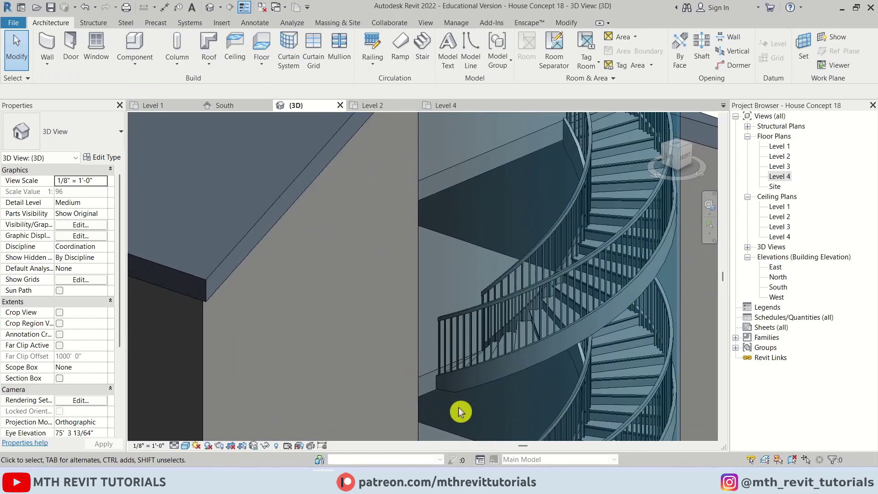
pyautogui.keyDown('shift'); pyautogui.moveTo(460, 407); pyautogui.dragTo(427, 249, button='middle'); pyautogui.keyUp('shift')
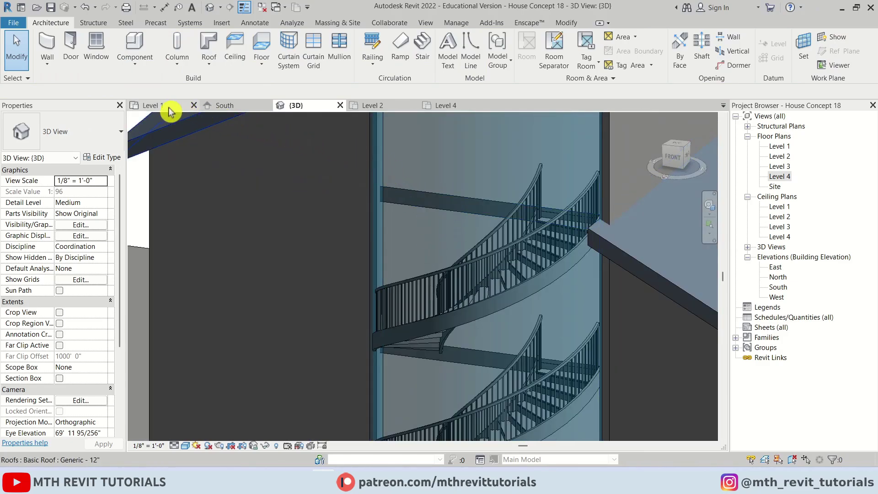
pyautogui.scroll(-5, 388, 169)
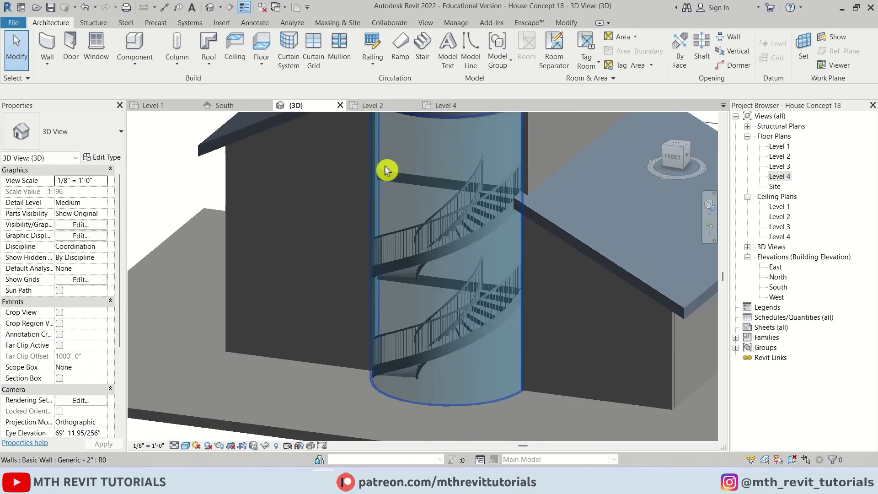
pyautogui.click(372, 106)
# - Mirror the wall right of the stair with DM across an axis through the stair centre
pyautogui.scroll(-5, 378, 329)
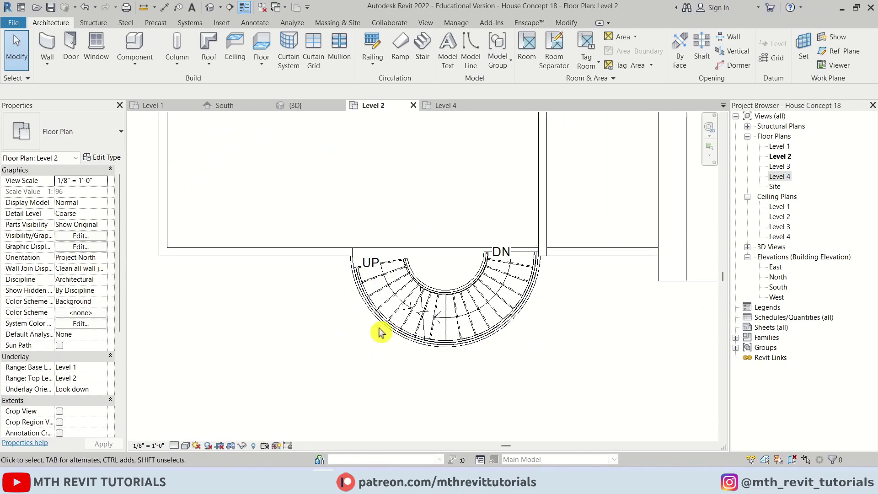
pyautogui.click(534, 317)
pyautogui.press('d')
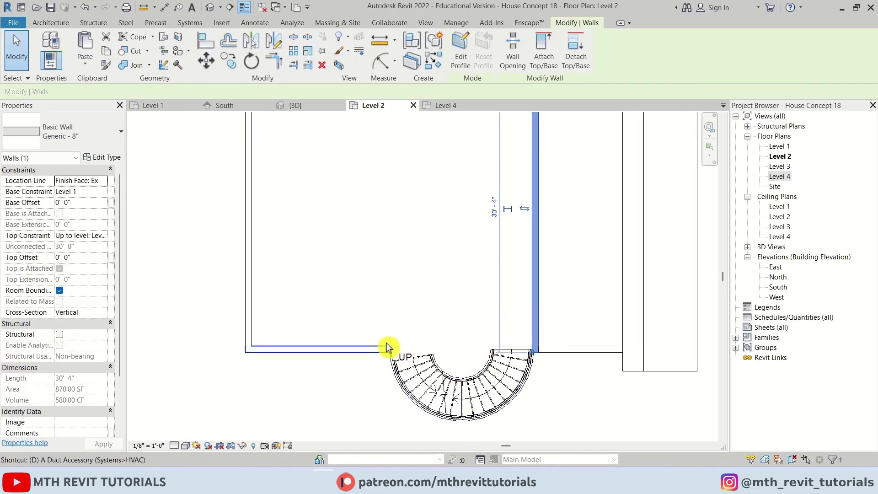
pyautogui.press('m')
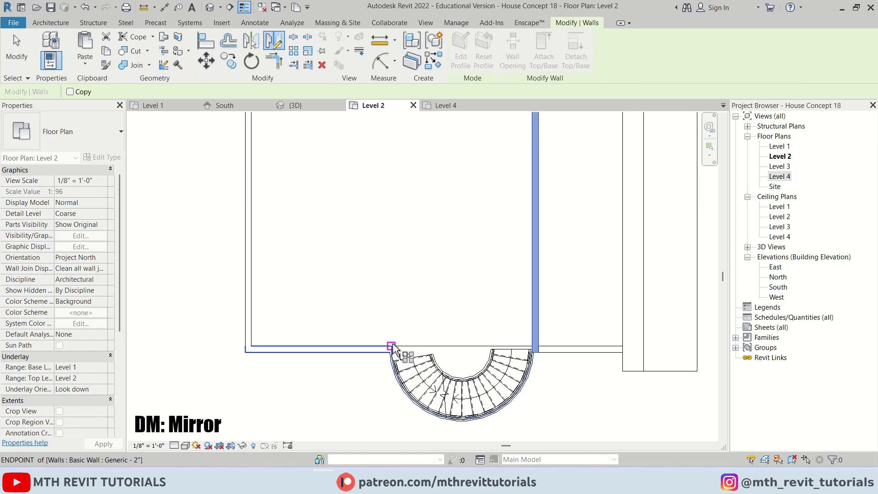
pyautogui.click(461, 348)
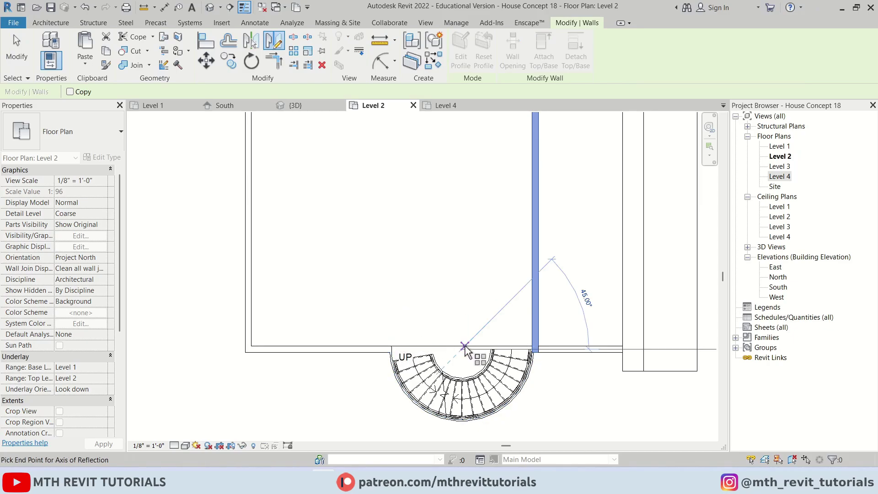
pyautogui.click(463, 314)
pyautogui.press('Escape')
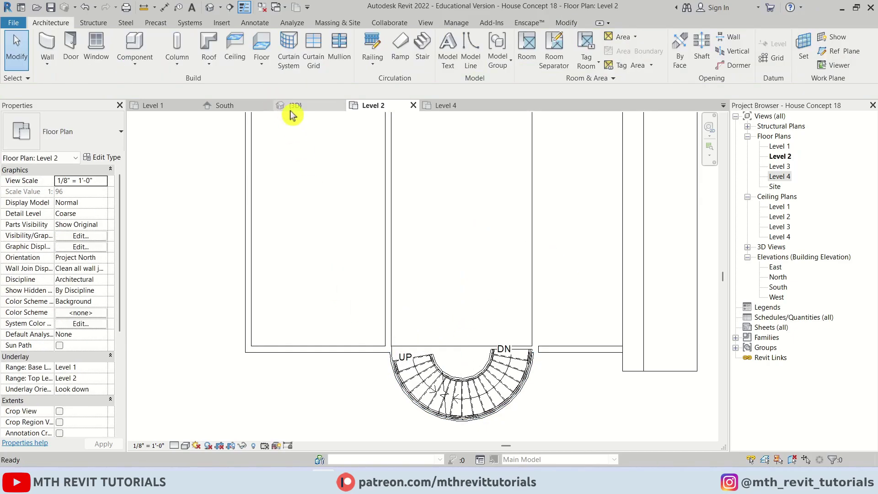
# - Shorten the mirrored wall to 25'-0" by dragging its lower end, then view in 3D
pyautogui.click(391, 312)
pyautogui.scroll(1, 394, 352)
pyautogui.moveTo(394, 353); pyautogui.dragTo(392, 296)
pyautogui.moveTo(407, 325); pyautogui.dragTo(421, 345, button='middle')
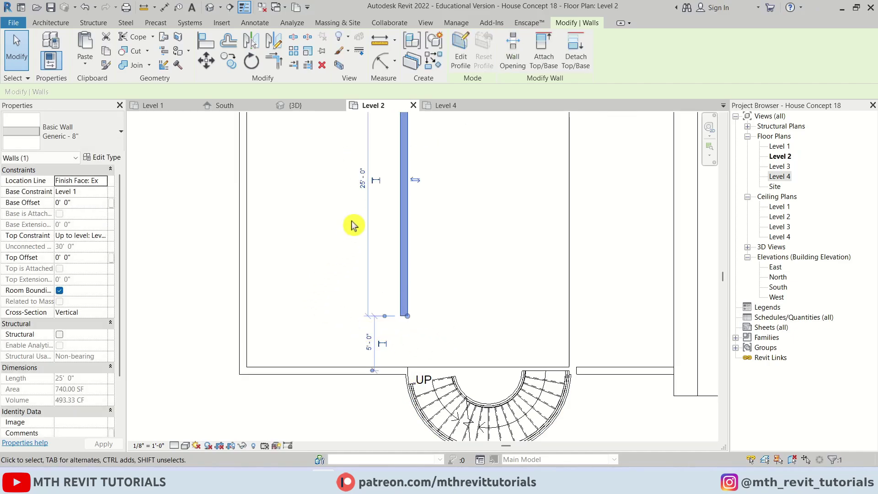
pyautogui.click(293, 106)
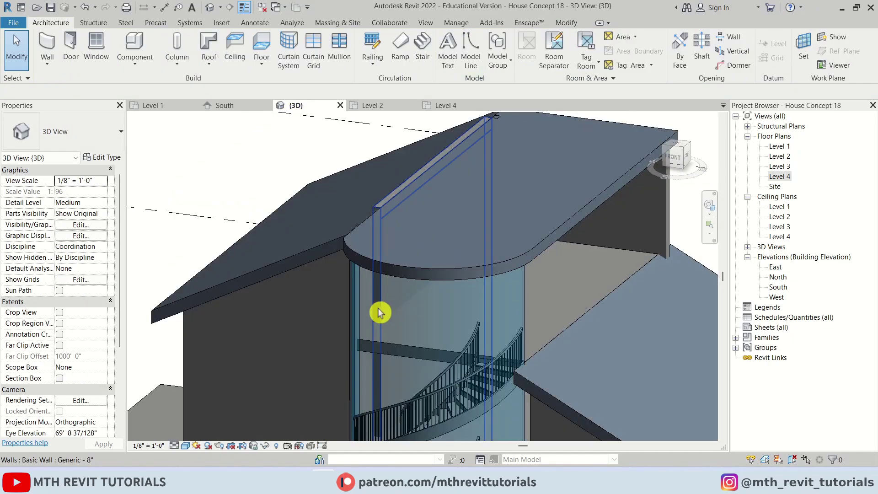
# - Set the mirrored wall's Base Constraint to Level 2 and Top Constraint to Up to level: Level 3
pyautogui.click(379, 312)
pyautogui.keyDown('shift'); pyautogui.moveTo(378, 307); pyautogui.dragTo(412, 297, button='middle'); pyautogui.keyUp('shift')
pyautogui.scroll(3, 397, 260)
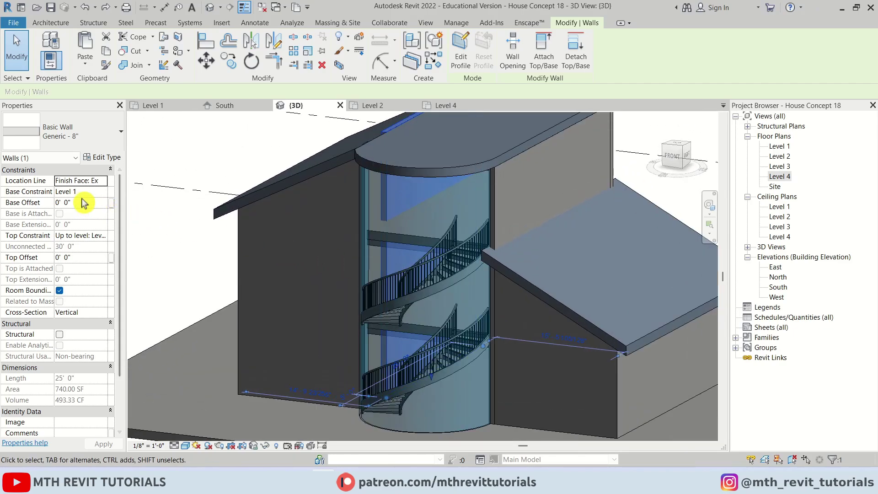
pyautogui.click(103, 193)
pyautogui.click(69, 212)
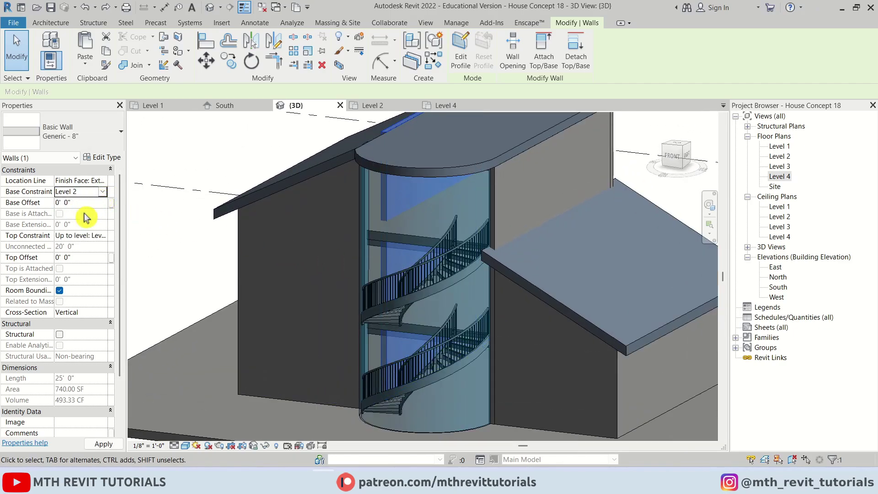
pyautogui.click(105, 238)
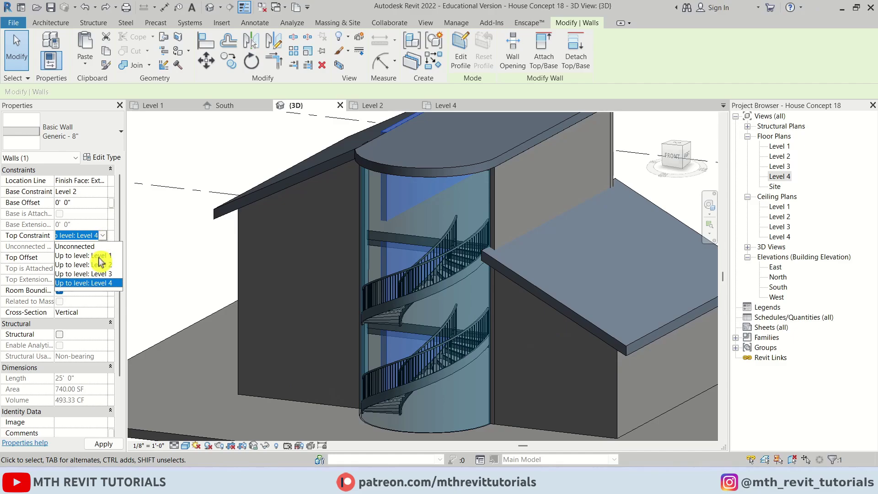
pyautogui.click(110, 274)
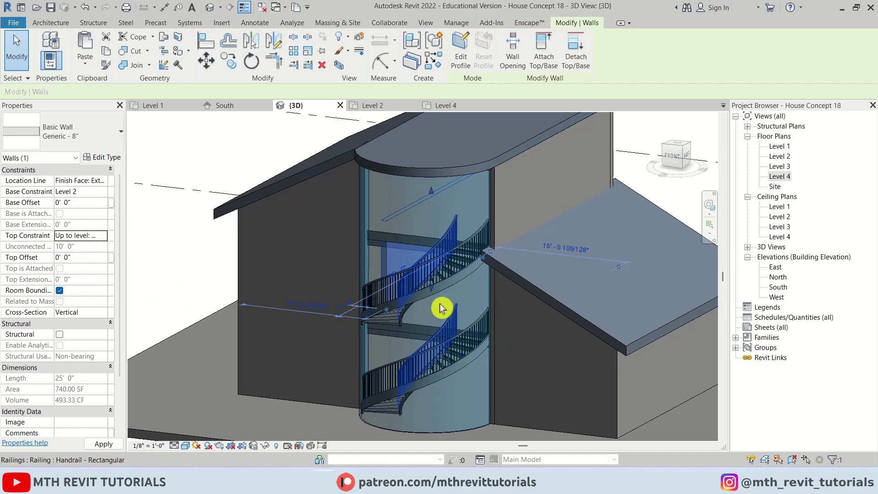
# - Attach the wall's top to the floor above, reducing it to 222 SF, then reselect it
pyautogui.scroll(2, 421, 205)
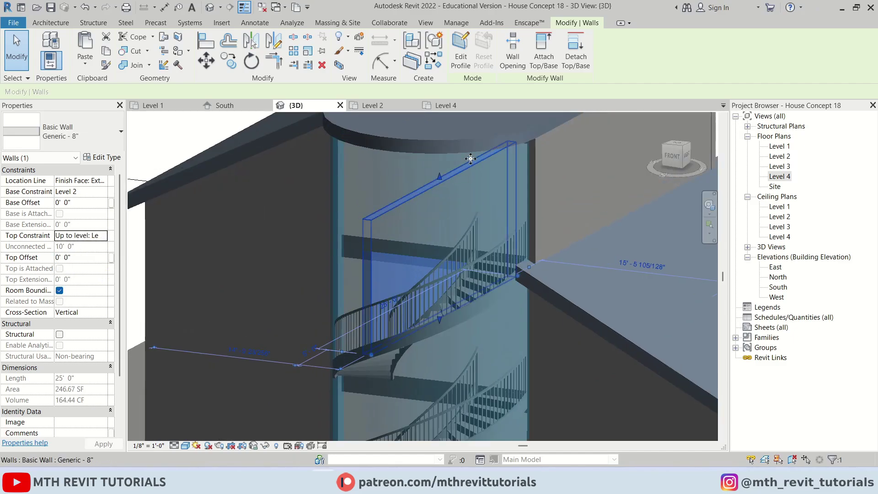
pyautogui.click(546, 62)
pyautogui.click(401, 246)
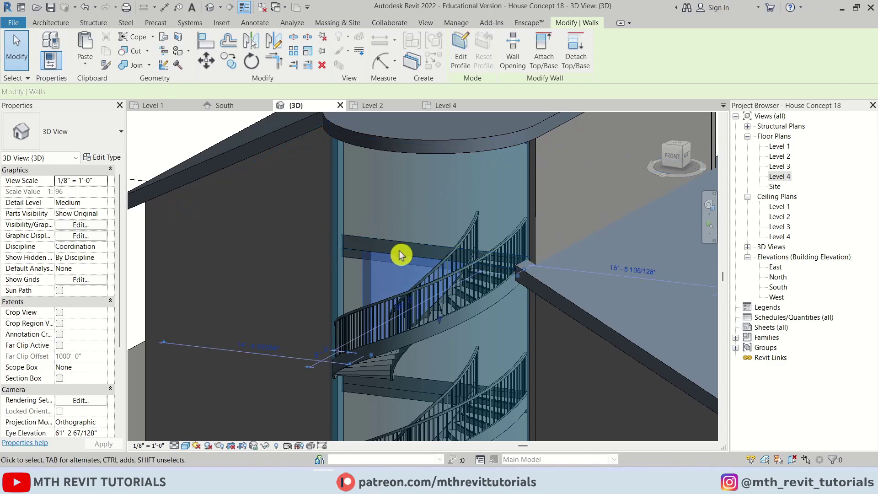
pyautogui.press('Escape')
pyautogui.press('Escape')
pyautogui.keyDown('shift'); pyautogui.moveTo(373, 310); pyautogui.dragTo(339, 309, button='middle'); pyautogui.keyUp('shift')
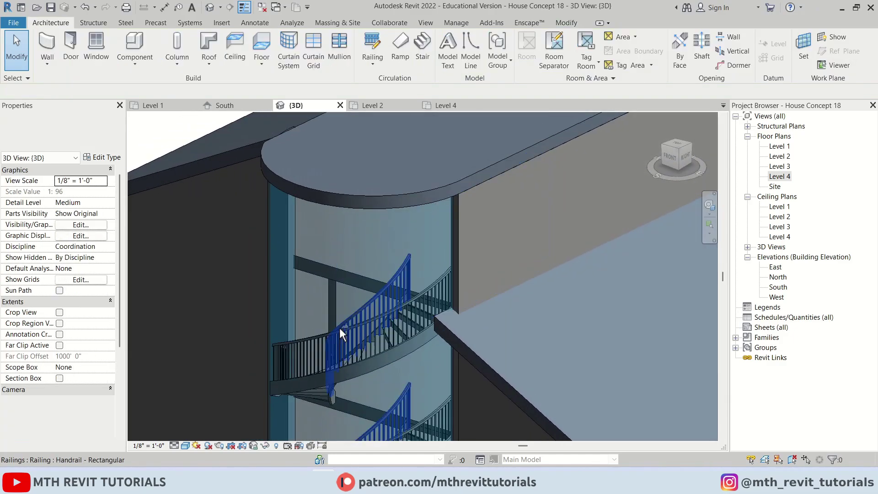
pyautogui.click(354, 364)
pyautogui.keyDown('shift'); pyautogui.moveTo(355, 364); pyautogui.dragTo(351, 309, button='middle'); pyautogui.keyUp('shift')
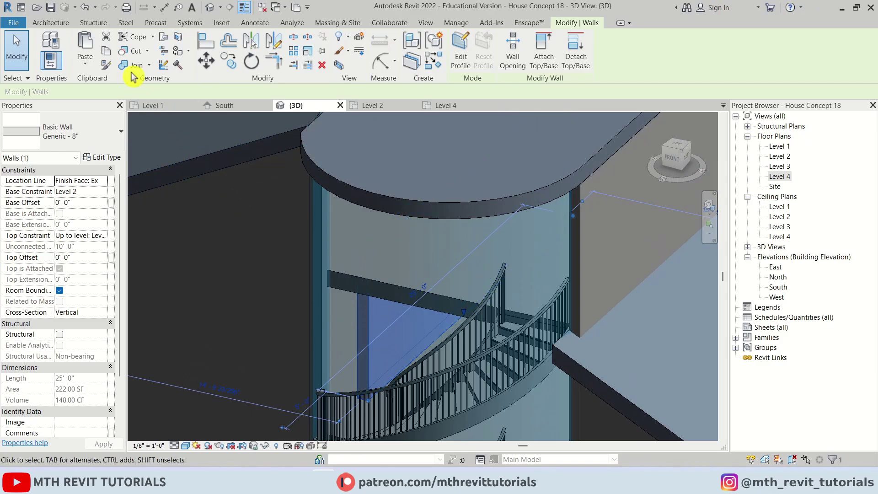
# - Paste the copied mirrored wall aligned to Level 3
pyautogui.click(91, 71)
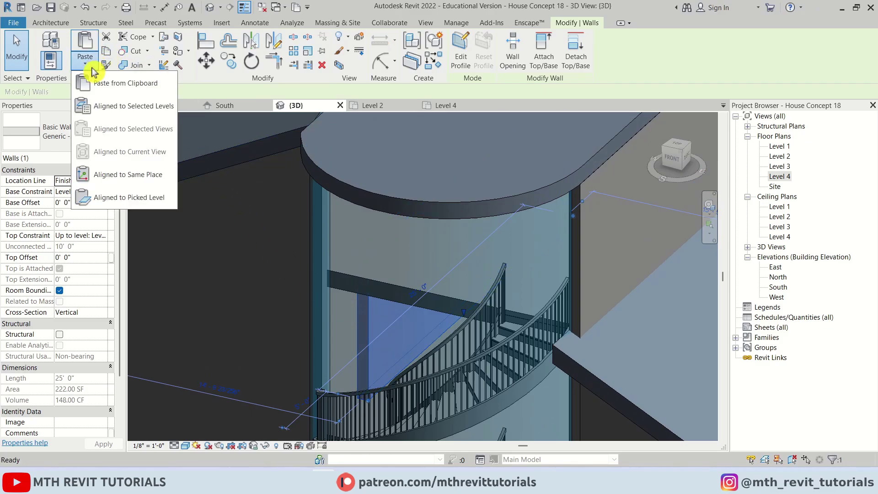
pyautogui.click(145, 109)
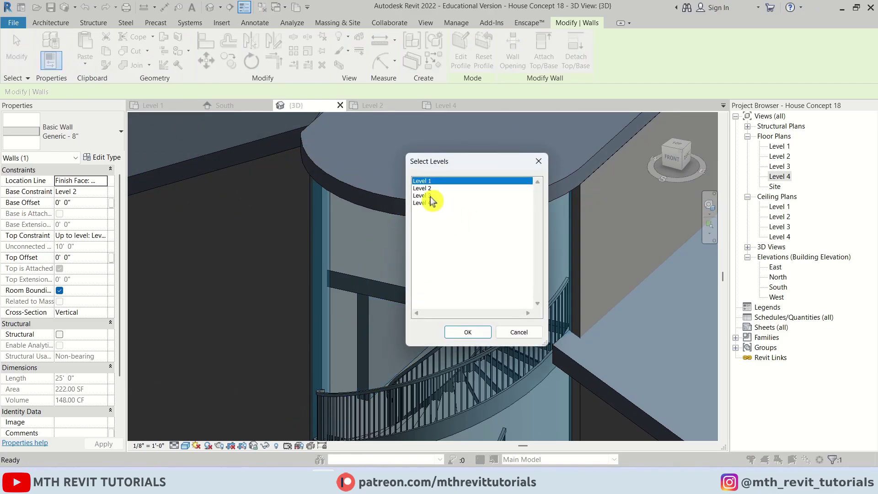
pyautogui.doubleClick(430, 197)
pyautogui.keyDown('shift'); pyautogui.moveTo(415, 373); pyautogui.dragTo(369, 341, button='middle'); pyautogui.keyUp('shift')
pyautogui.press('Escape')
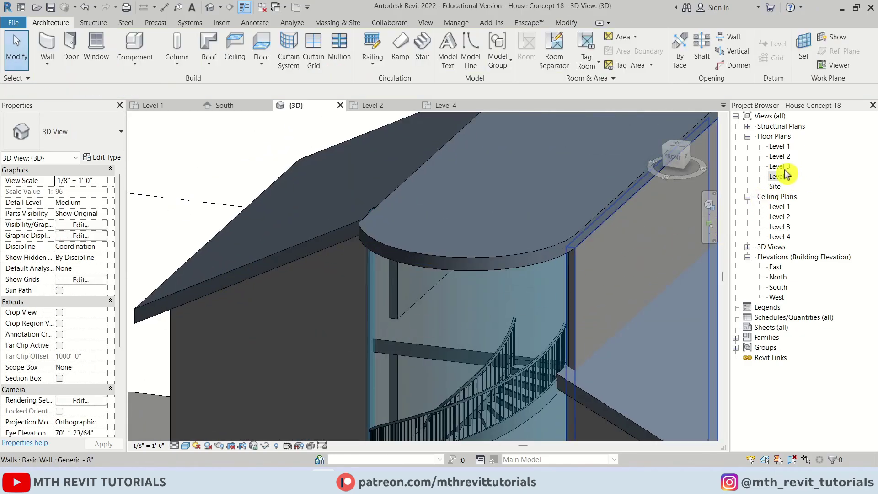
# - Check the pasted wall in the Level 3 floor plan, then return to the 3D view
pyautogui.doubleClick(783, 168)
pyautogui.scroll(5, 416, 272)
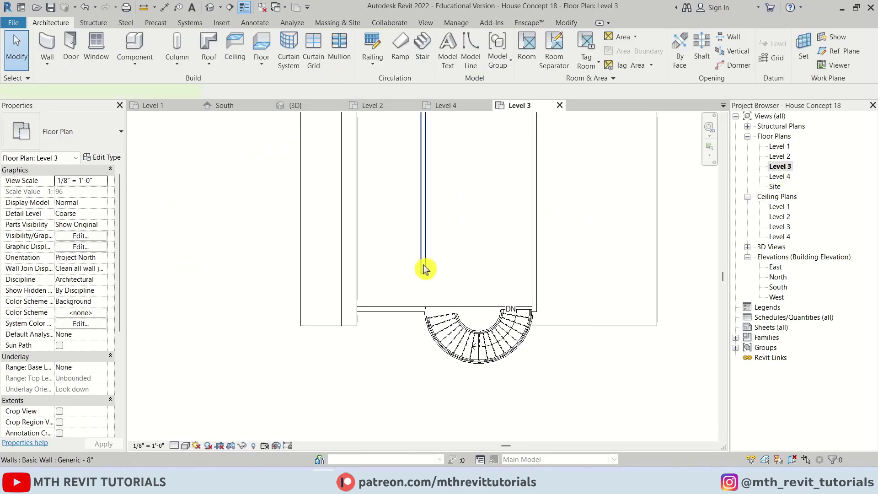
pyautogui.scroll(2, 423, 268)
pyautogui.click(423, 269)
pyautogui.press('r')
pyautogui.press('s')
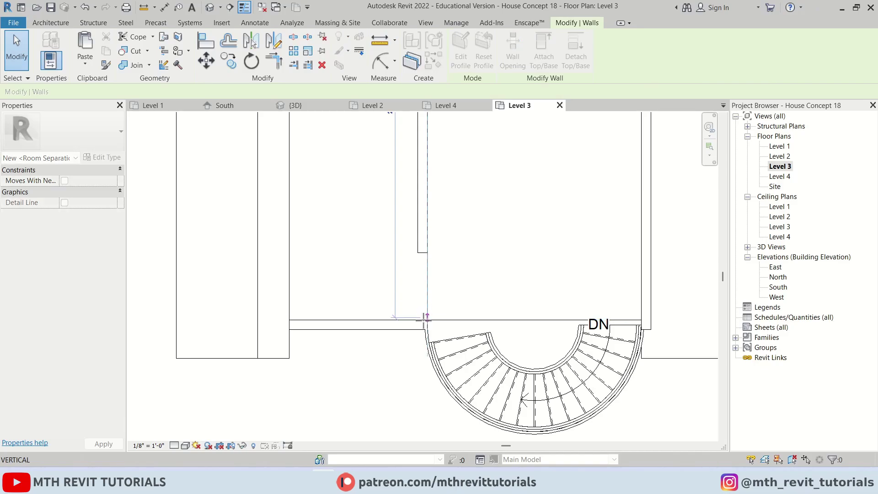
pyautogui.scroll(3, 421, 323)
pyautogui.press('Escape')
pyautogui.press('Escape')
pyautogui.scroll(-4, 480, 336)
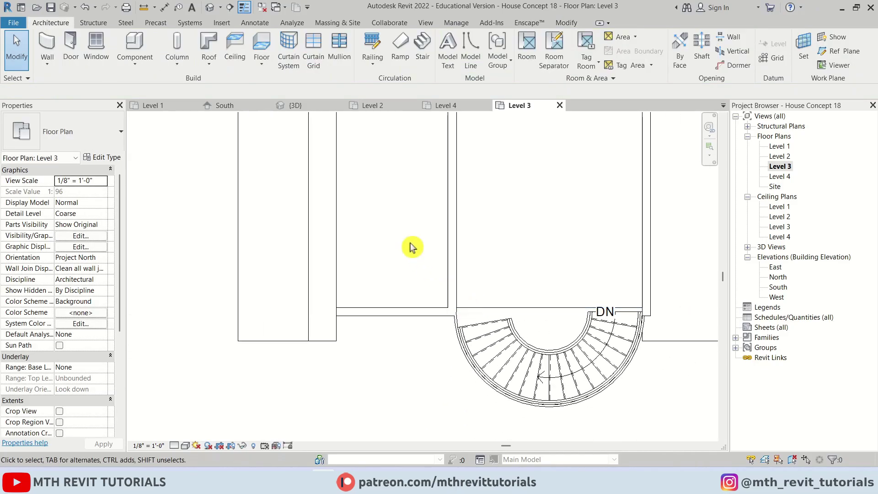
pyautogui.click(295, 105)
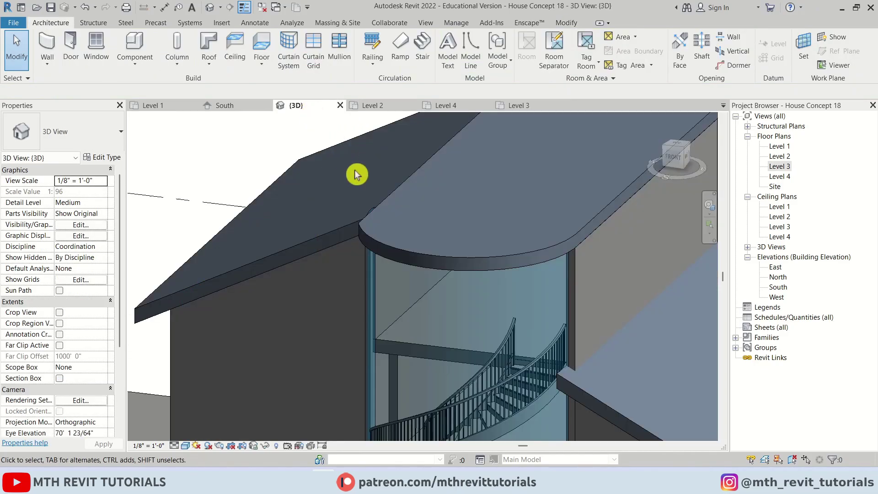
# - Edit the Level 3 floor boundary in its plan, dragging the left edge right toward the stair
pyautogui.doubleClick(443, 352)
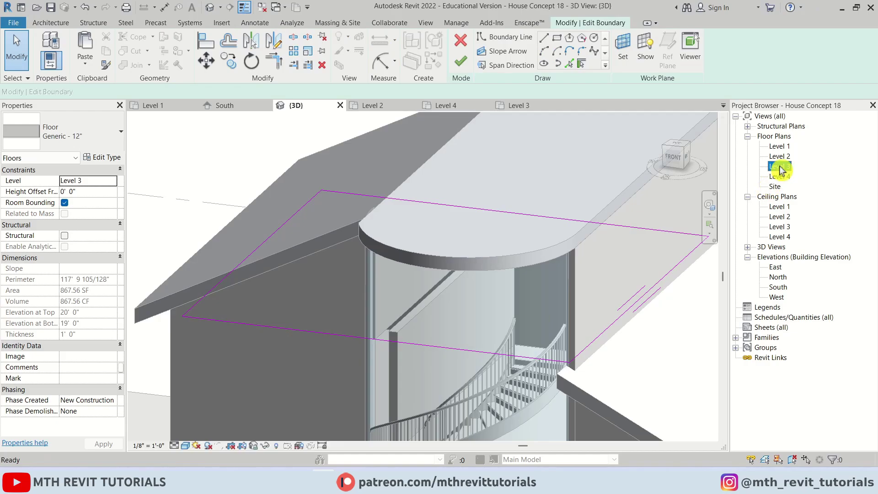
pyautogui.doubleClick(779, 168)
pyautogui.moveTo(374, 247); pyautogui.dragTo(471, 249)
pyautogui.click(521, 276)
pyautogui.scroll(6, 519, 388)
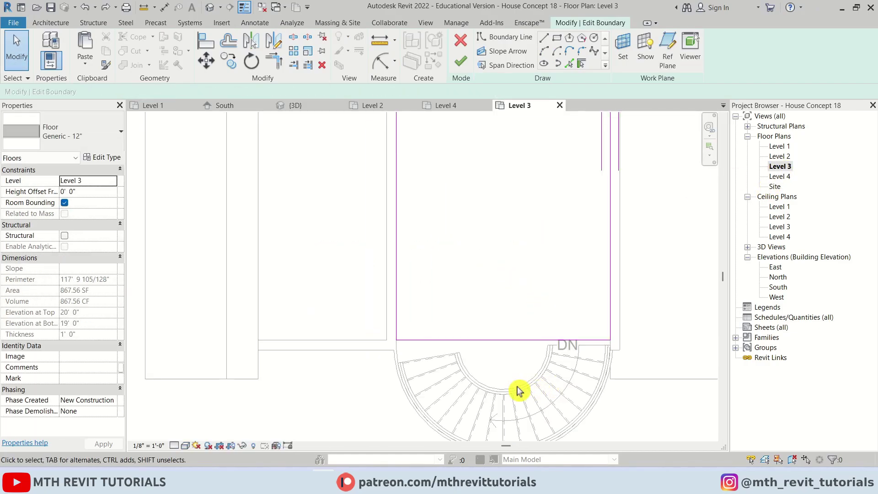
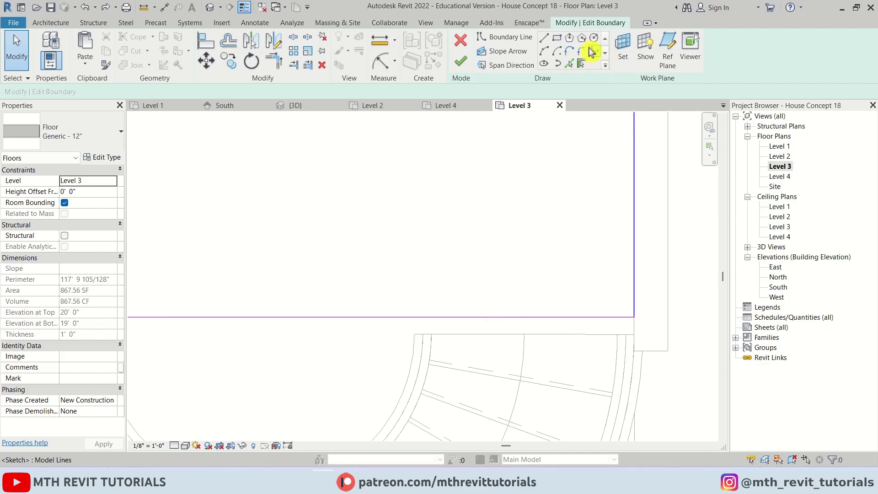
# - Draw a Level 3 floor boundary line from the stair endpoint to the wall corner
pyautogui.click(543, 39)
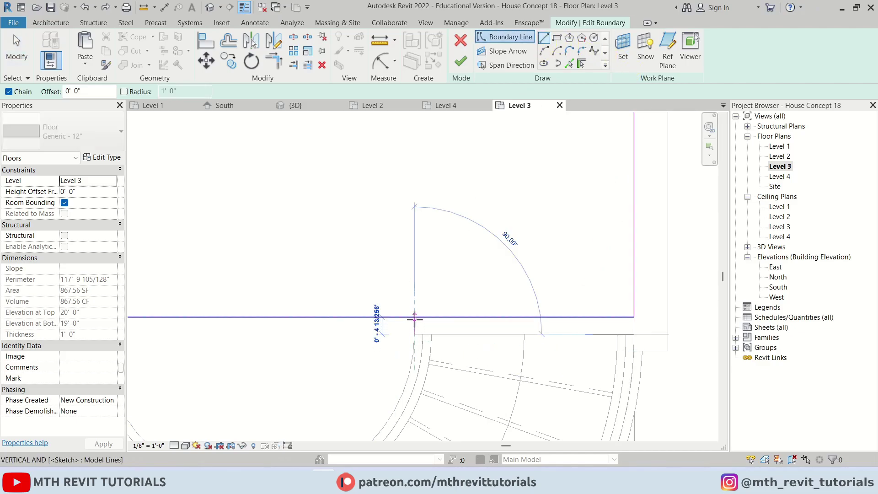
pyautogui.click(414, 334)
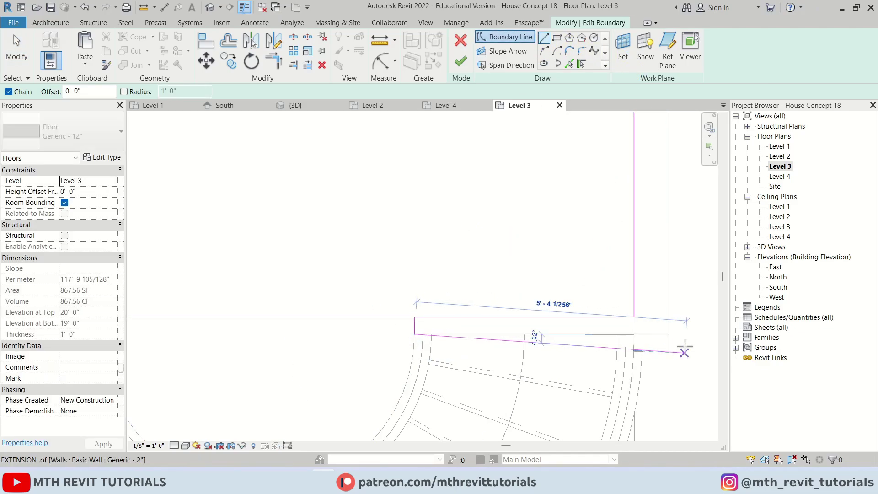
pyautogui.click(638, 333)
pyautogui.press('t')
pyautogui.press('r')
# - Trim the boundary lines into corners around the stair and finish the Level 3 floor
pyautogui.click(612, 334)
pyautogui.click(631, 295)
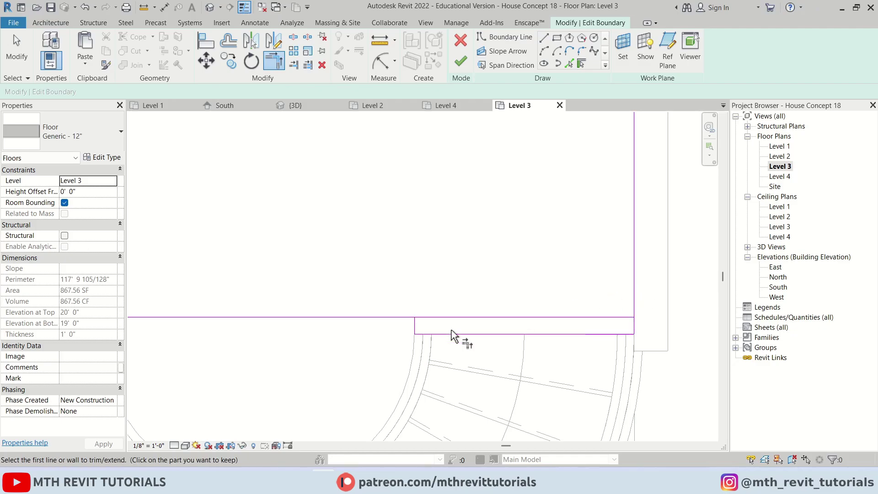
pyautogui.click(415, 327)
pyautogui.click(394, 317)
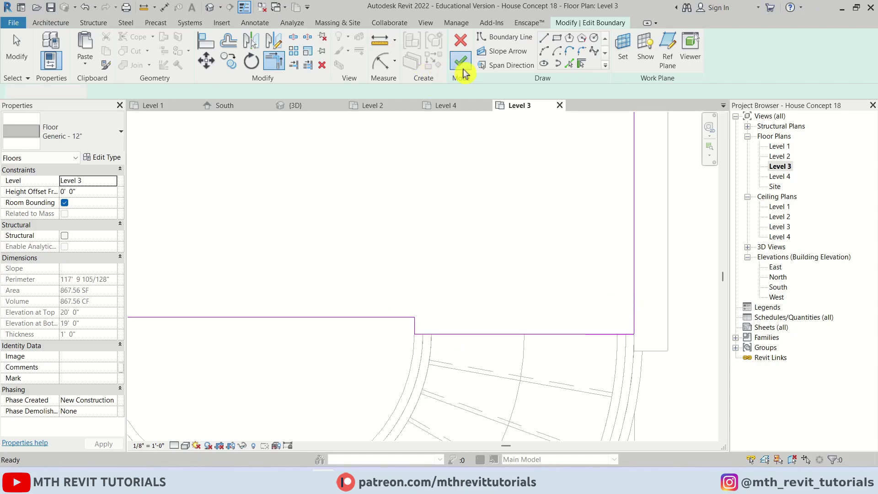
pyautogui.click(460, 62)
# - Dismiss the wall-attachment warning and look over the model in 3D
pyautogui.click(777, 452)
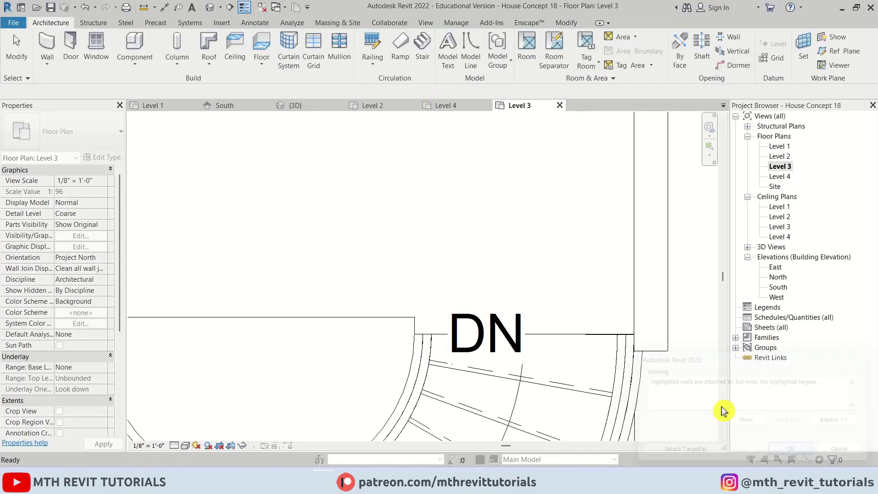
pyautogui.click(313, 109)
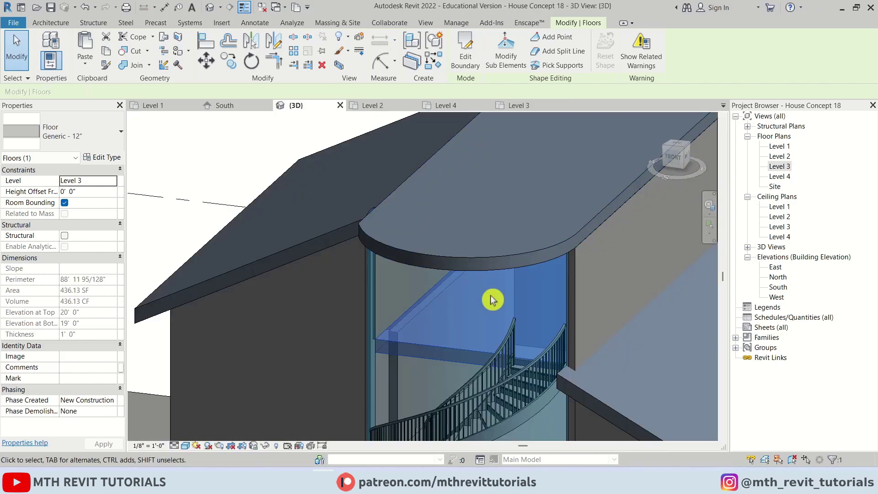
pyautogui.scroll(3, 391, 224)
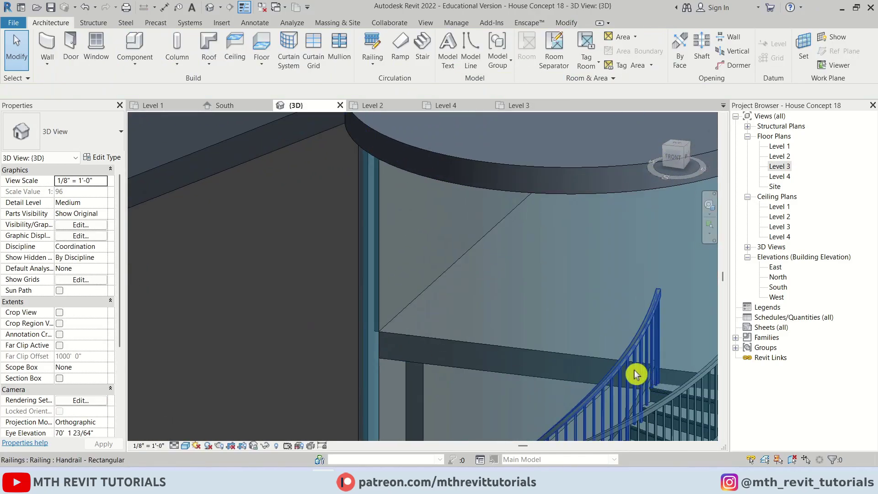
pyautogui.scroll(-3, 460, 239)
pyautogui.scroll(-3, 438, 406)
pyautogui.scroll(5, 513, 297)
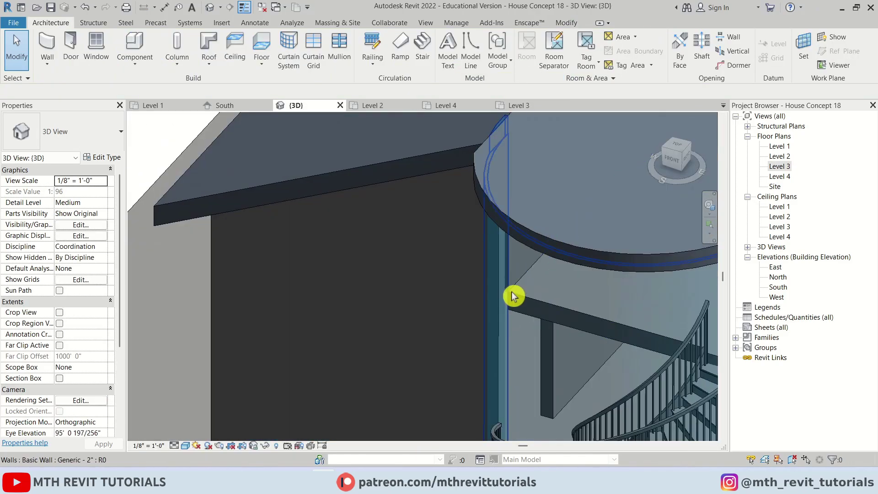
pyautogui.scroll(2, 504, 307)
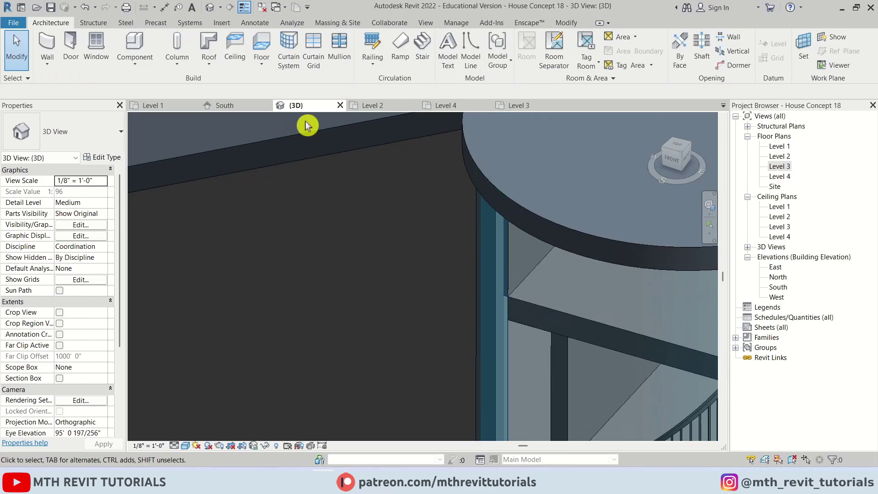
# - On Level 2, disallow the curved wall's end join, unjoin it, and drag its end to the straight wall
pyautogui.click(361, 106)
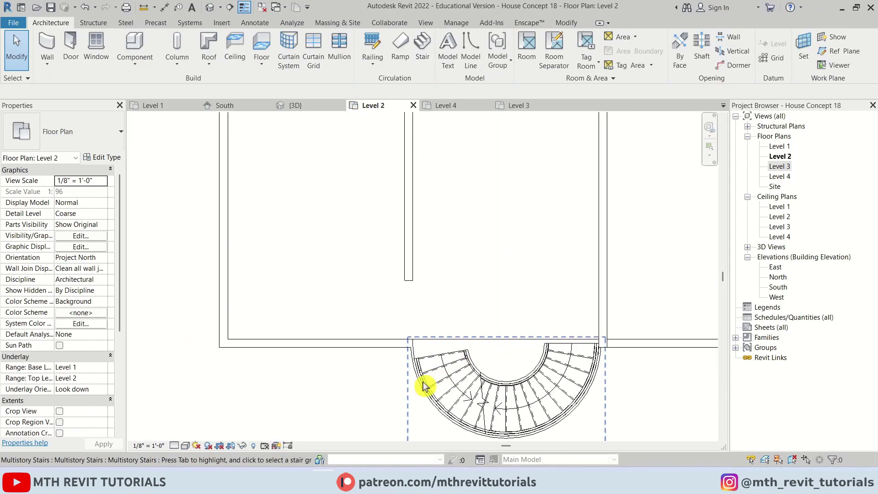
pyautogui.scroll(5, 418, 320)
pyautogui.click(433, 305)
pyautogui.scroll(2, 432, 292)
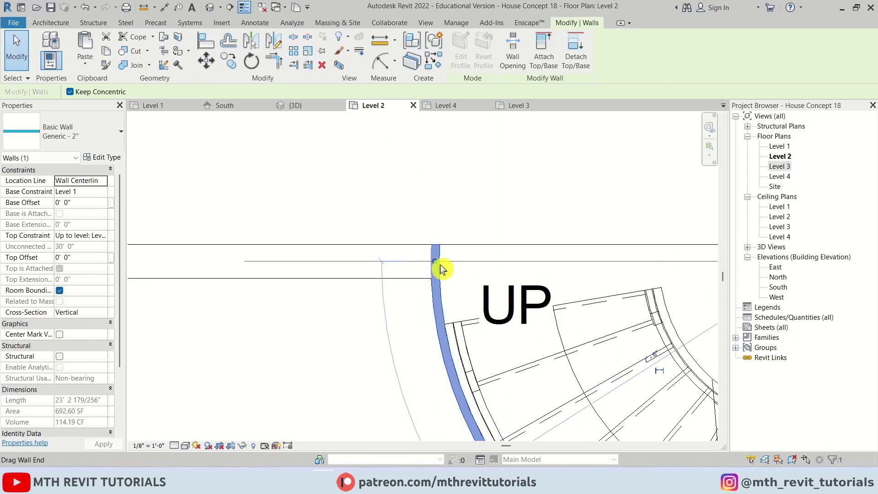
pyautogui.rightClick(436, 267)
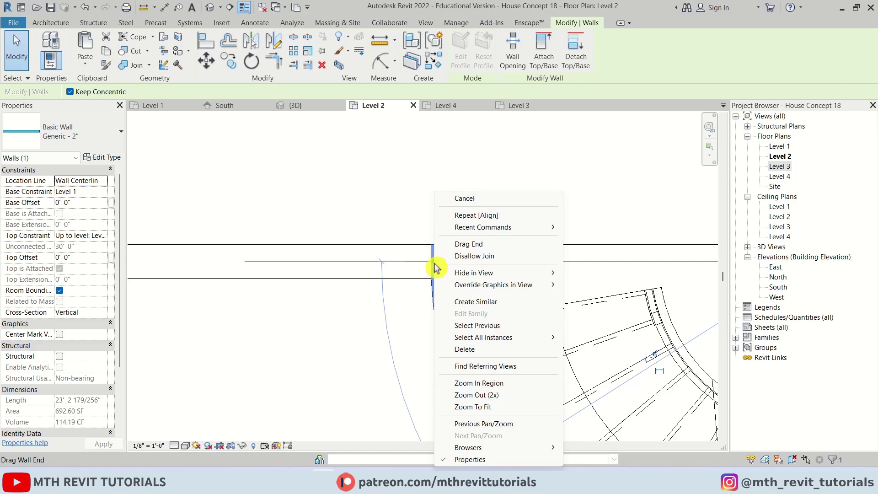
pyautogui.click(488, 259)
pyautogui.click(391, 277)
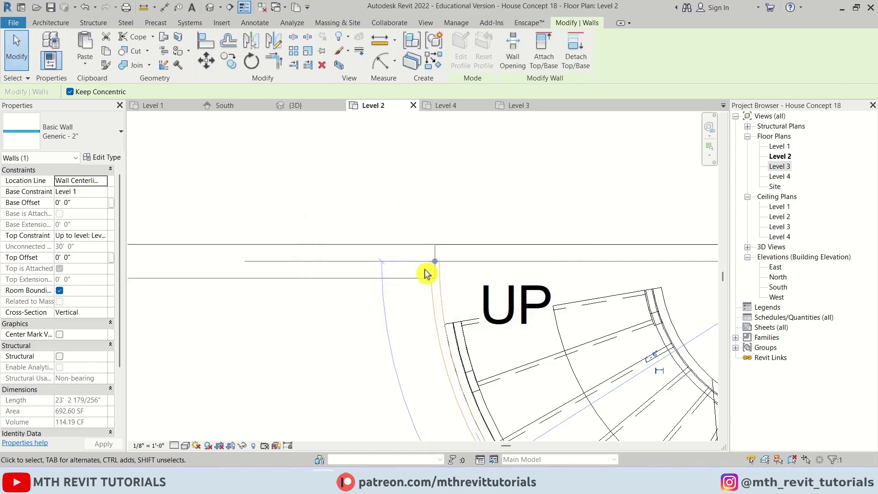
pyautogui.moveTo(434, 268); pyautogui.dragTo(434, 261)
pyautogui.moveTo(432, 304); pyautogui.dragTo(435, 281)
pyautogui.click(313, 147)
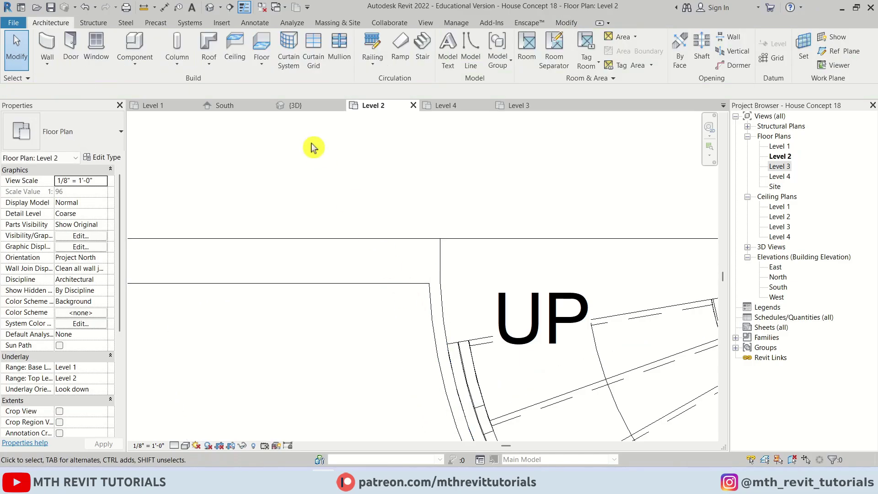
# - Orbit the 3D view around the stair tower to check the curved wall
pyautogui.click(296, 106)
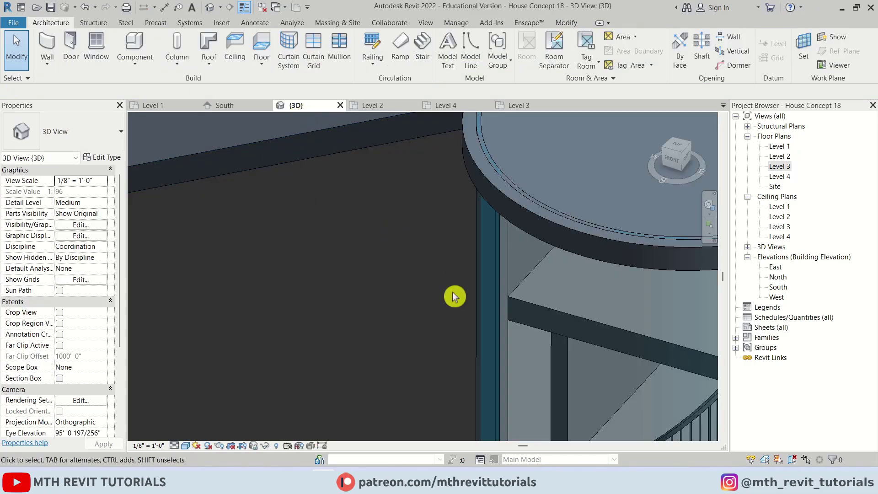
pyautogui.scroll(-5, 490, 280)
pyautogui.keyDown('shift'); pyautogui.moveTo(480, 323); pyautogui.dragTo(429, 288, button='middle'); pyautogui.keyUp('shift')
pyautogui.scroll(5, 535, 308)
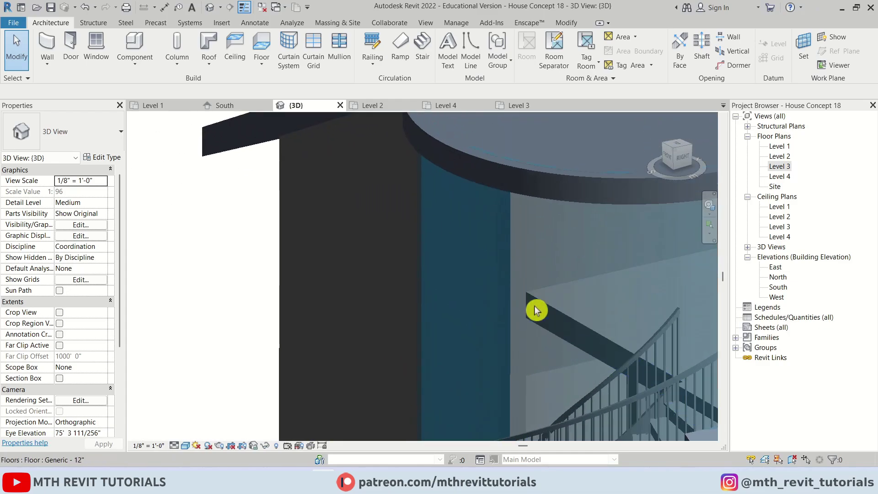
pyautogui.scroll(-5, 508, 308)
pyautogui.keyDown('shift'); pyautogui.moveTo(512, 311); pyautogui.dragTo(464, 372, button='middle'); pyautogui.keyUp('shift')
pyautogui.scroll(-5, 449, 333)
pyautogui.keyDown('shift'); pyautogui.moveTo(448, 334); pyautogui.dragTo(448, 427, button='middle'); pyautogui.keyUp('shift')
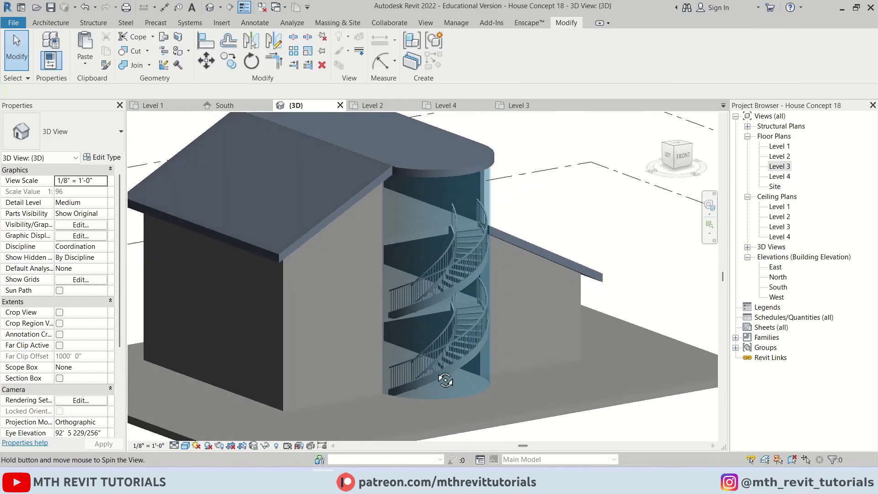
pyautogui.scroll(5, 452, 389)
pyautogui.scroll(8, 388, 329)
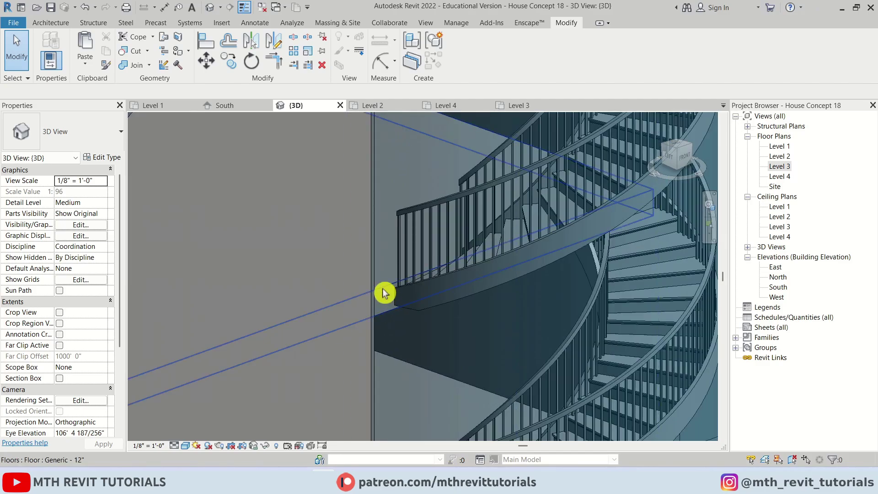
# - Start editing the Level 2 floor boundary in the Level 2 plan
pyautogui.doubleClick(384, 293)
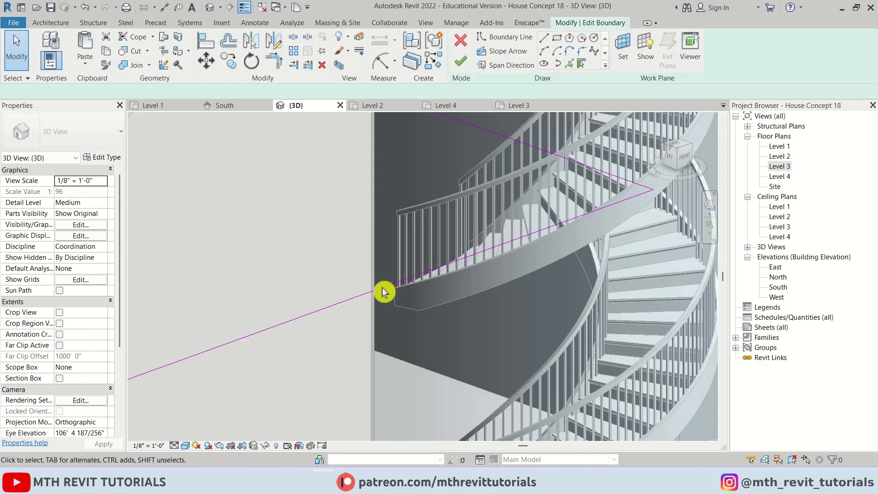
pyautogui.click(388, 108)
pyautogui.scroll(-3, 419, 266)
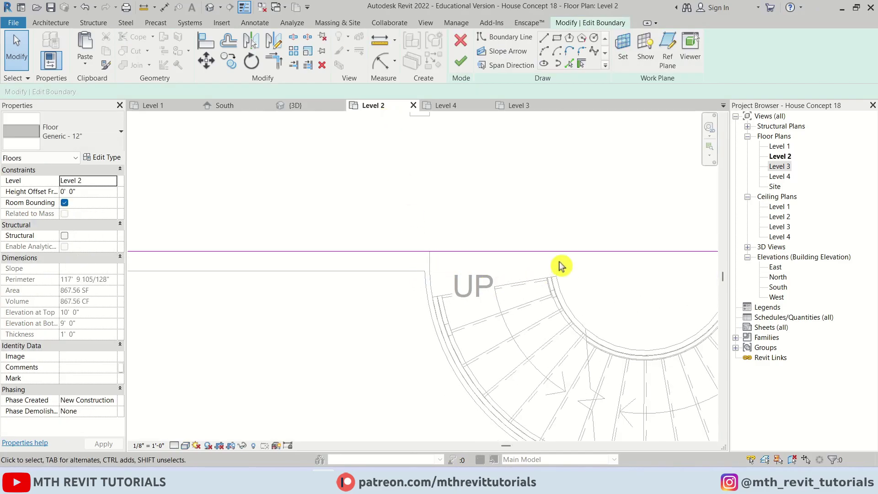
pyautogui.click(545, 42)
pyautogui.scroll(2, 555, 268)
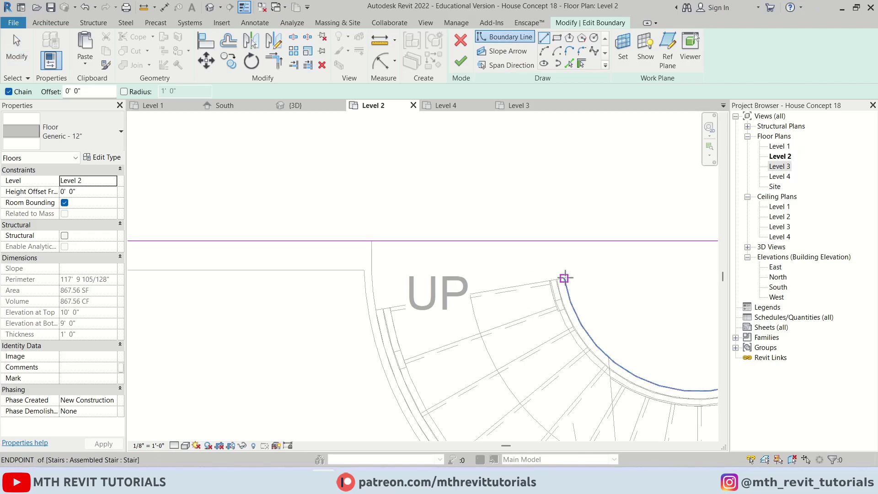
pyautogui.click(564, 277)
pyautogui.press('Escape')
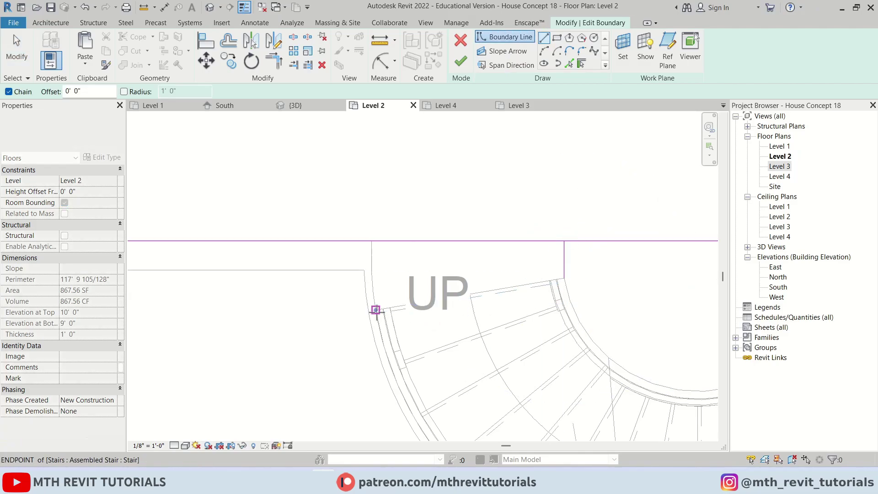
# - Pick the stair edge as floor boundary and split out the top line's segment over the stair
pyautogui.click(569, 64)
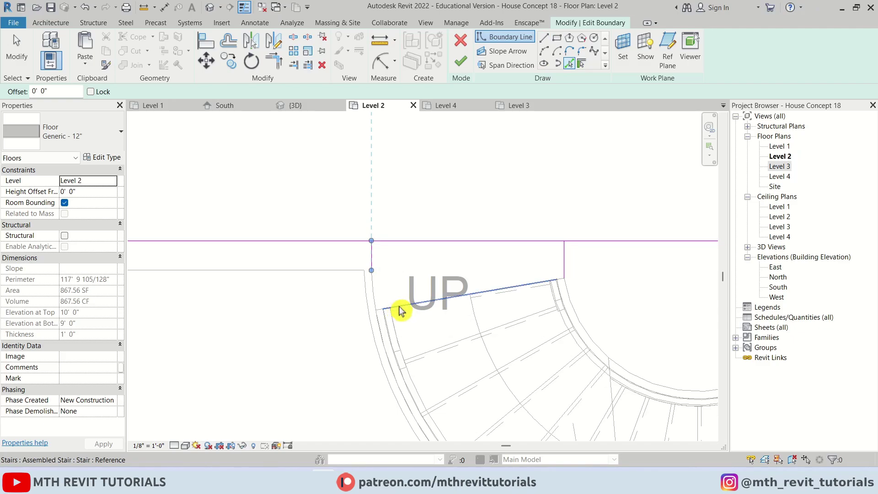
pyautogui.click(374, 294)
pyautogui.press('Escape')
pyautogui.press('Escape')
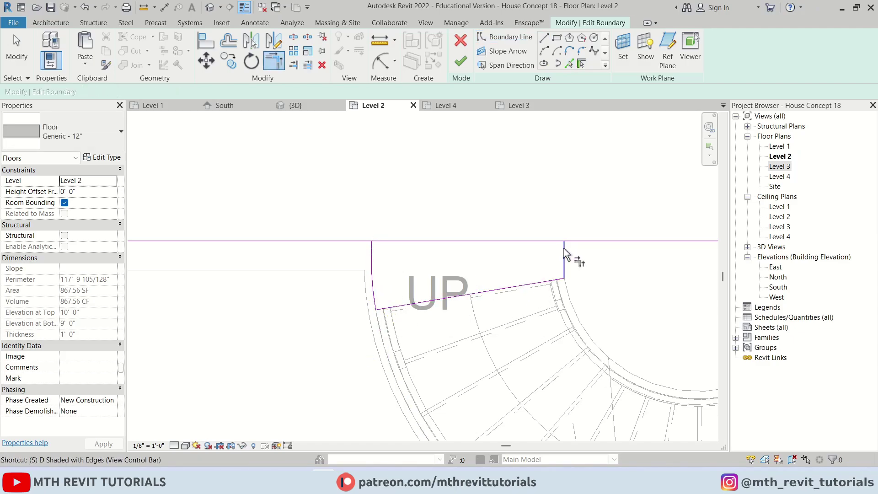
pyautogui.click(519, 241)
pyautogui.click(567, 241)
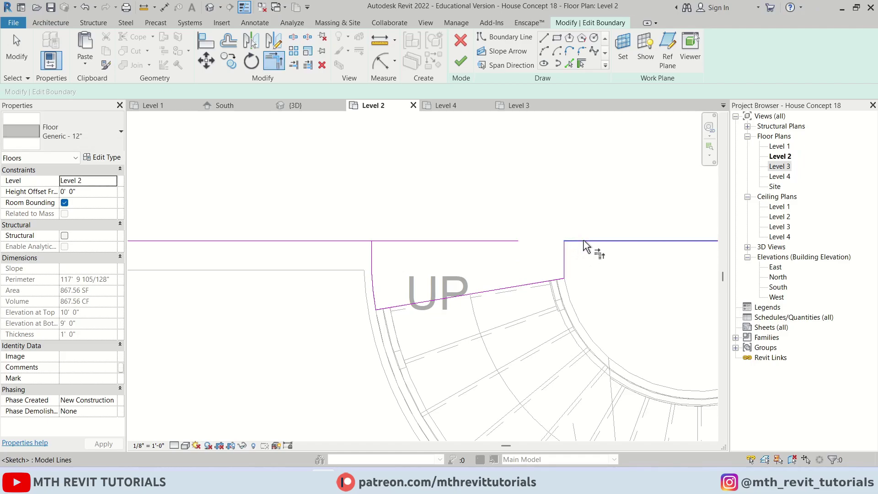
# - Trim the top boundary line to a corner, finish the Level 2 floor, and view it in 3D
pyautogui.press('t')
pyautogui.press('r')
pyautogui.click(370, 248)
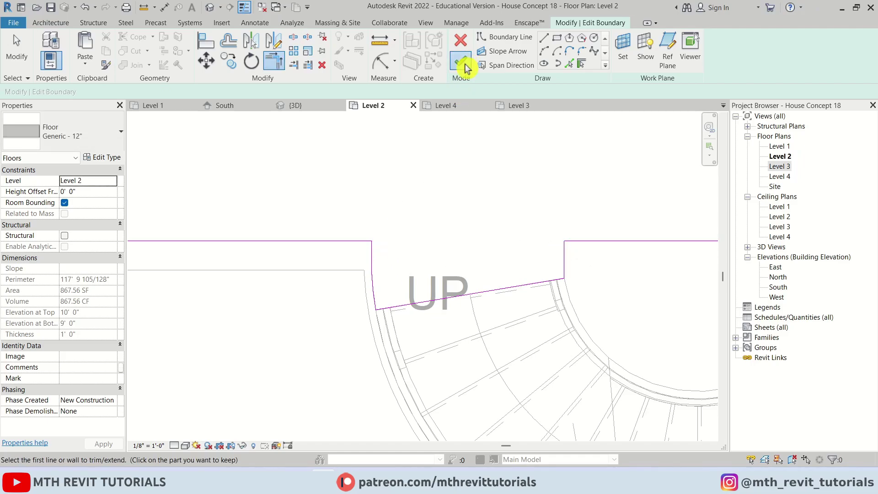
pyautogui.click(462, 63)
pyautogui.press('Escape')
pyautogui.click(295, 105)
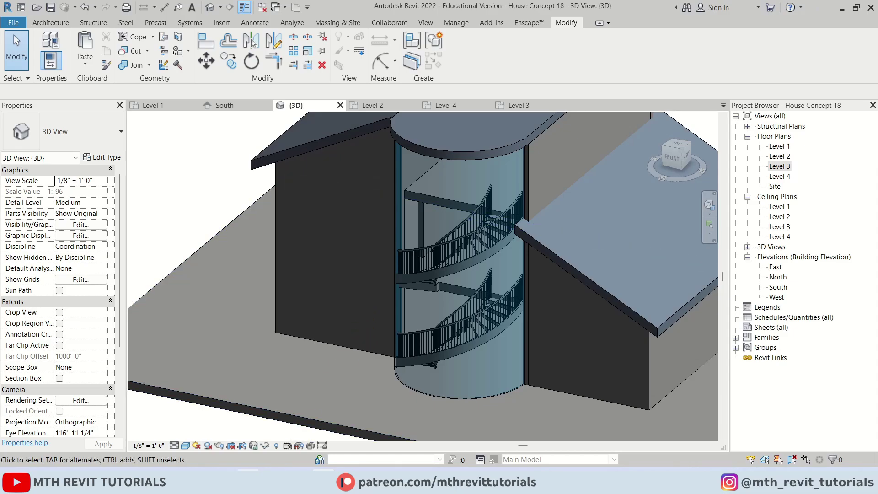
# - On Level 1, draw a 12'-0" Curtain Wall: Storefront segment left of the stair
pyautogui.click(163, 106)
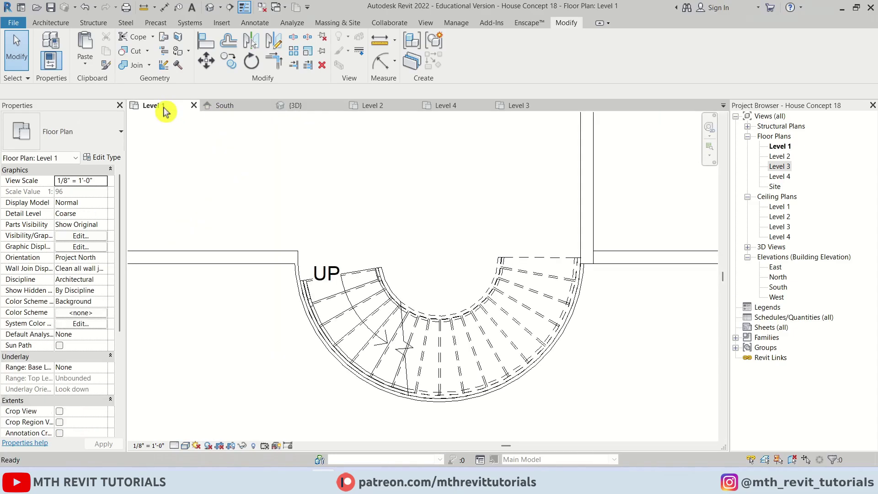
pyautogui.scroll(-3, 421, 288)
pyautogui.moveTo(274, 279); pyautogui.dragTo(348, 270, button='middle')
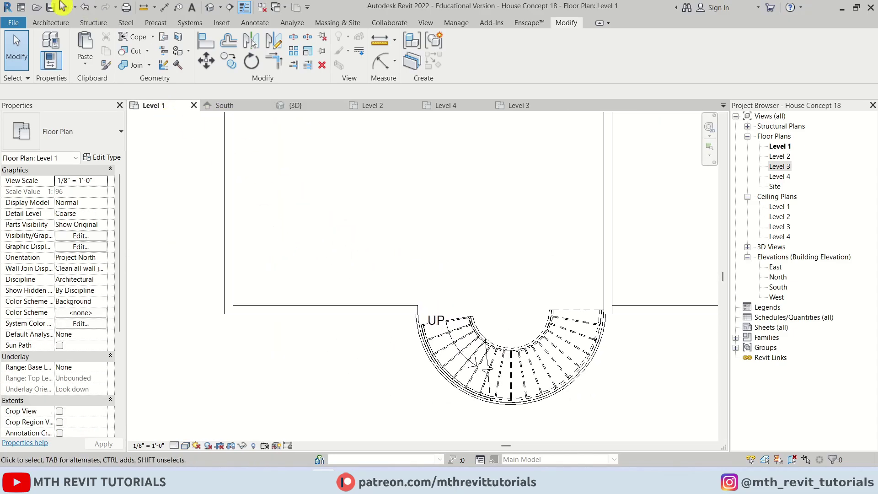
pyautogui.click(50, 23)
pyautogui.click(56, 46)
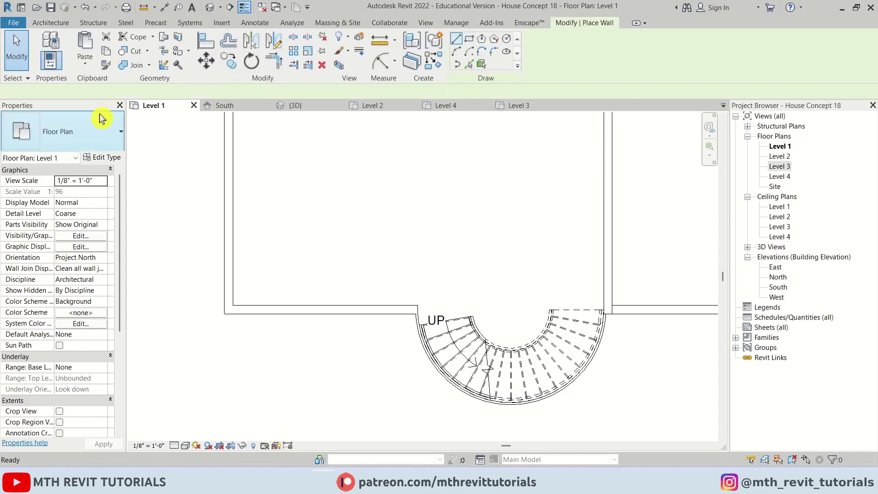
pyautogui.click(98, 120)
pyautogui.click(64, 390)
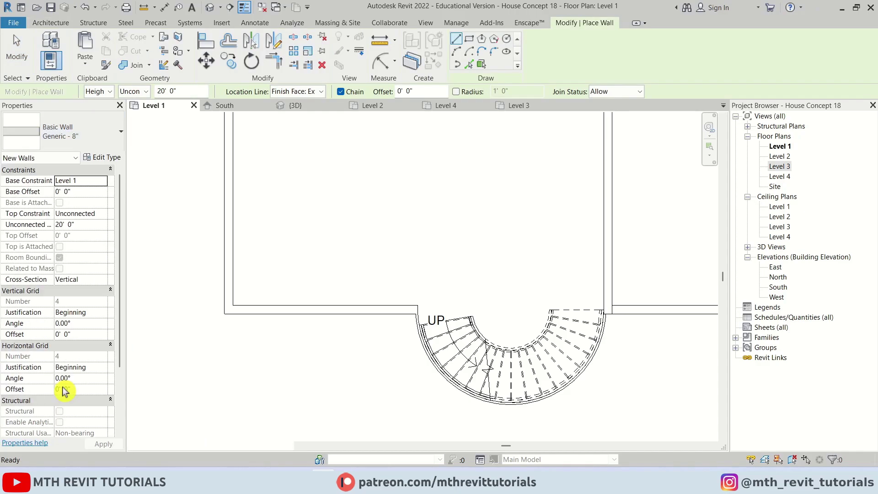
pyautogui.click(247, 310)
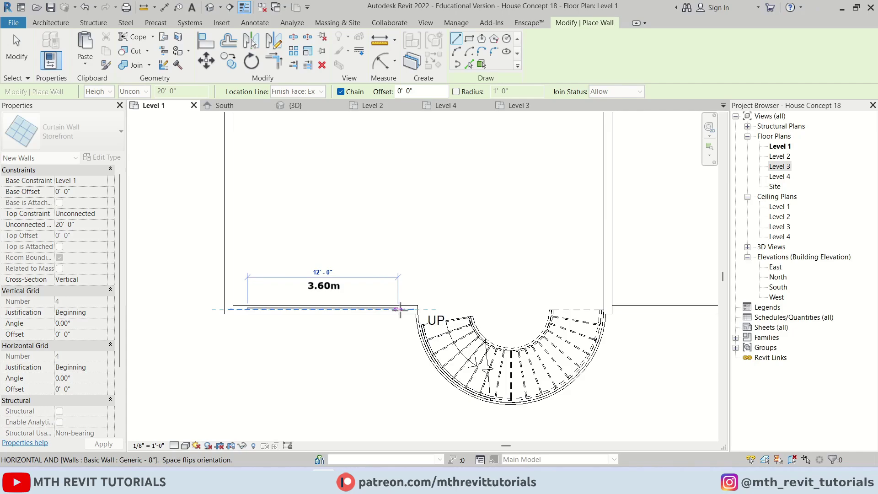
pyautogui.click(399, 310)
# - Draw a 10'-6" storefront segment right of the stair and view both in the South elevation
pyautogui.moveTo(629, 317); pyautogui.dragTo(468, 305, button='middle')
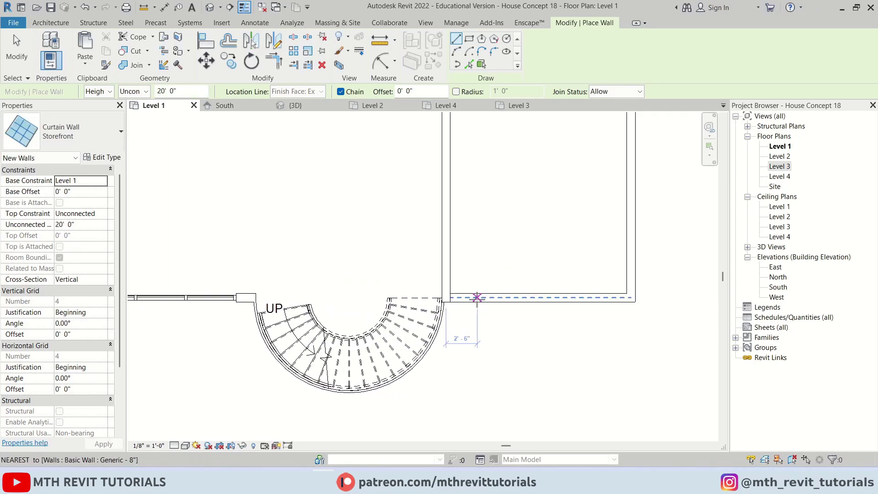
pyautogui.click(472, 297)
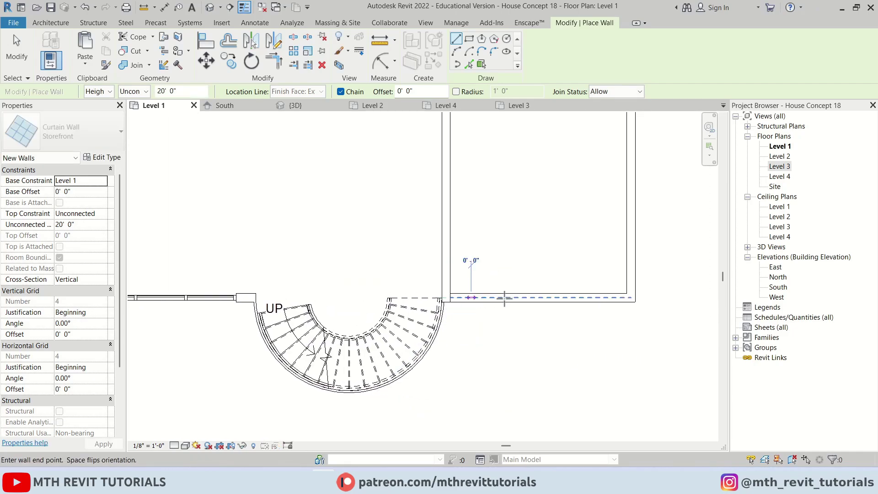
pyautogui.click(608, 298)
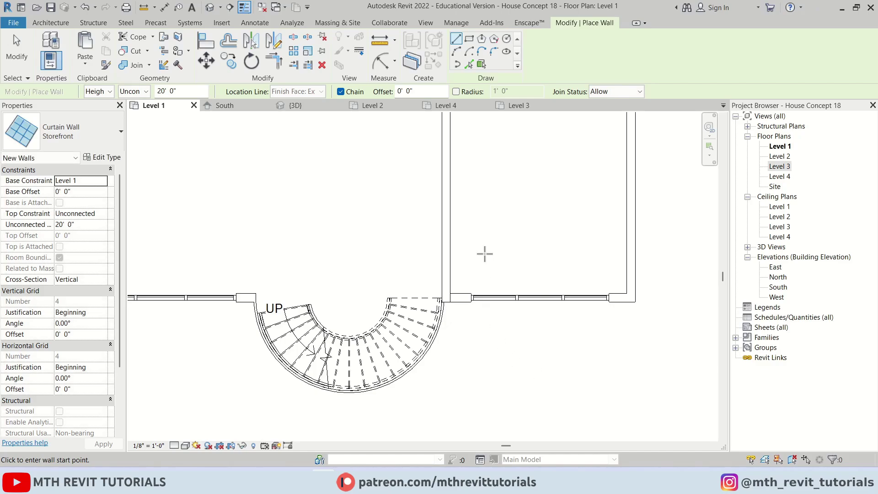
pyautogui.click(238, 105)
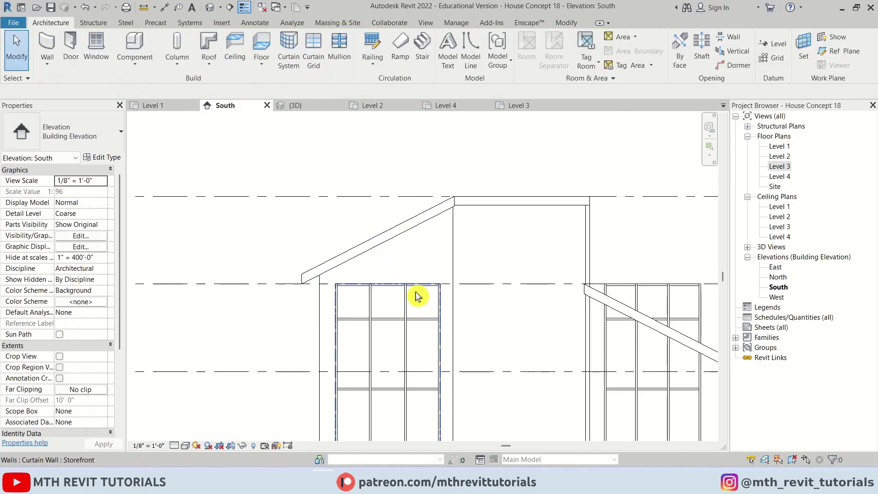
pyautogui.moveTo(417, 296); pyautogui.dragTo(506, 263, button='middle')
pyautogui.scroll(3, 362, 229)
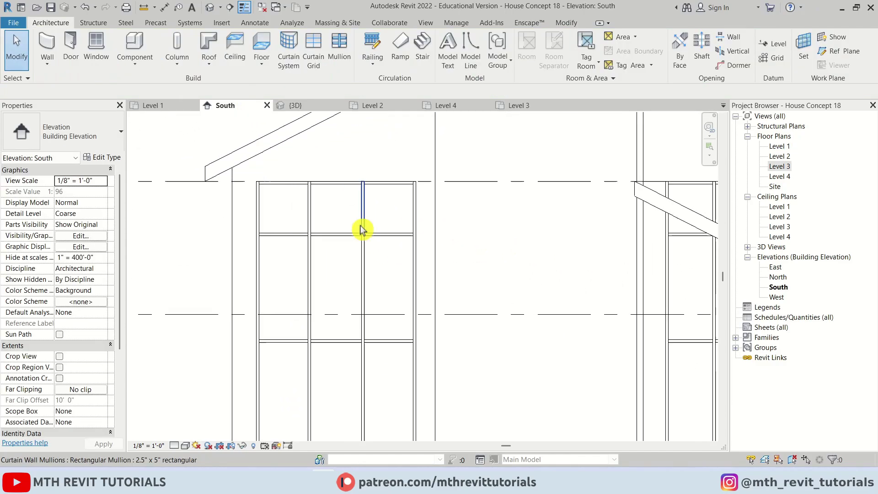
# - Attach the left storefront wall's top to the sloped roof and delete its orphaned mullions
pyautogui.click(413, 209)
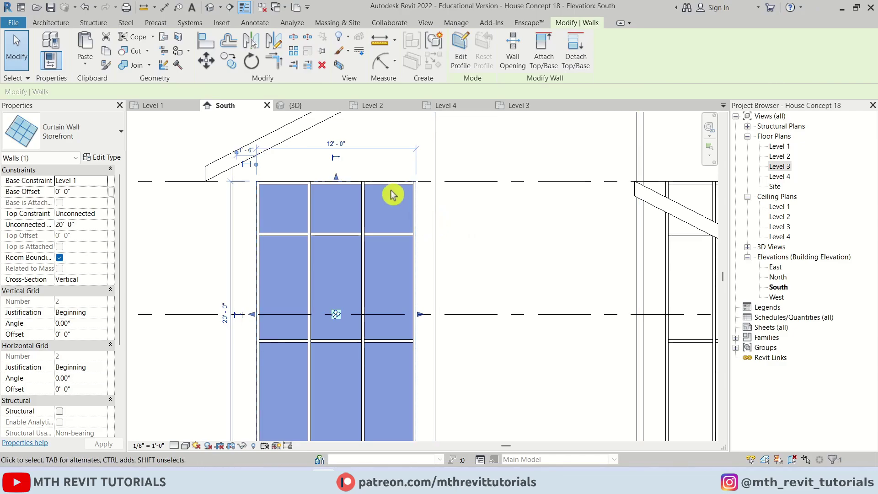
pyautogui.press('Escape')
pyautogui.scroll(-1, 402, 201)
pyautogui.click(416, 213)
pyautogui.moveTo(384, 208); pyautogui.dragTo(373, 255, button='middle')
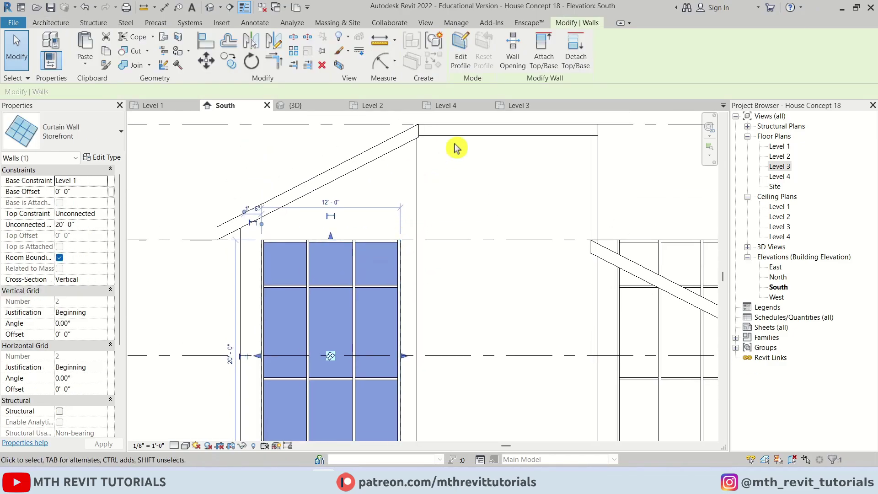
pyautogui.click(548, 75)
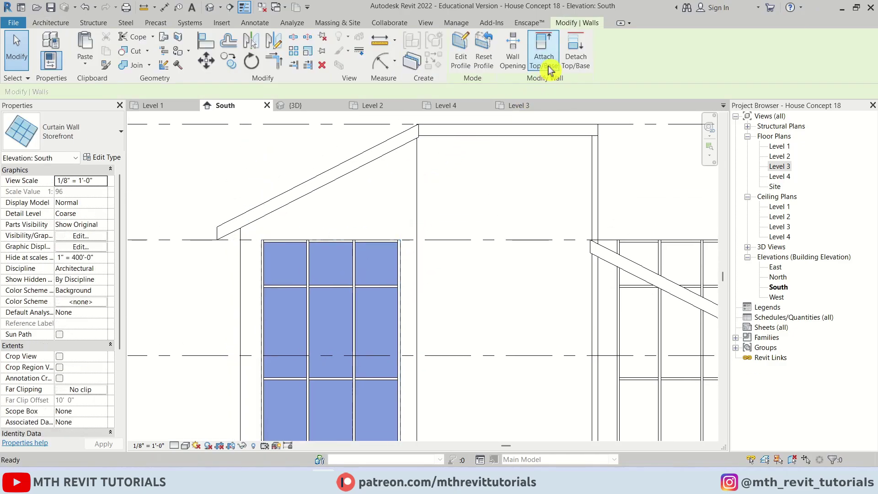
pyautogui.click(397, 150)
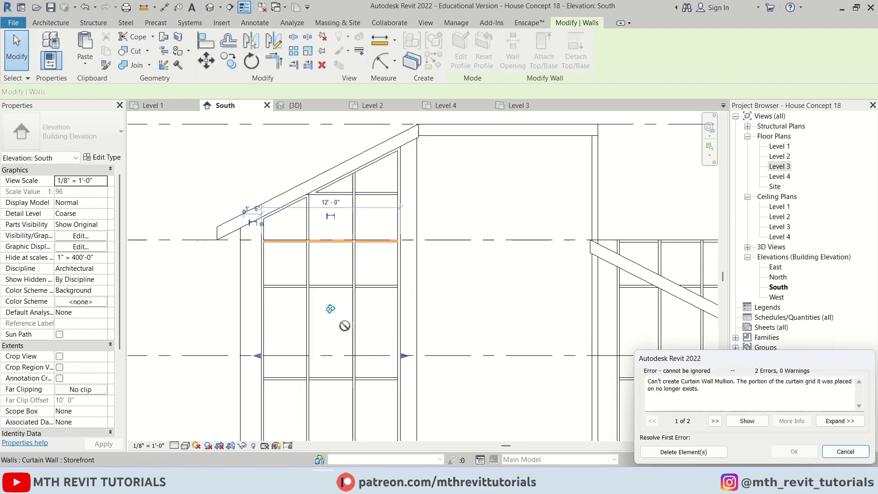
pyautogui.click(658, 452)
pyautogui.press('Escape')
pyautogui.scroll(-1, 287, 184)
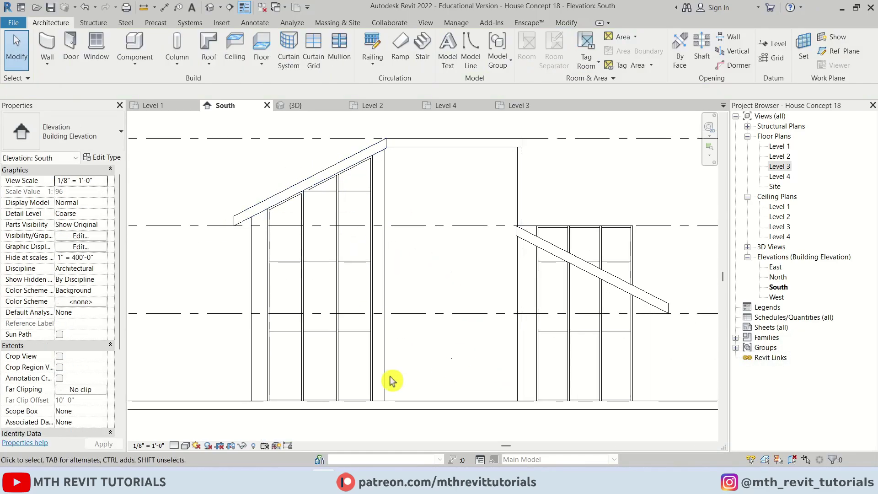
pyautogui.scroll(-1, 425, 290)
pyautogui.moveTo(425, 291); pyautogui.dragTo(306, 294, button='middle')
pyautogui.scroll(2, 486, 333)
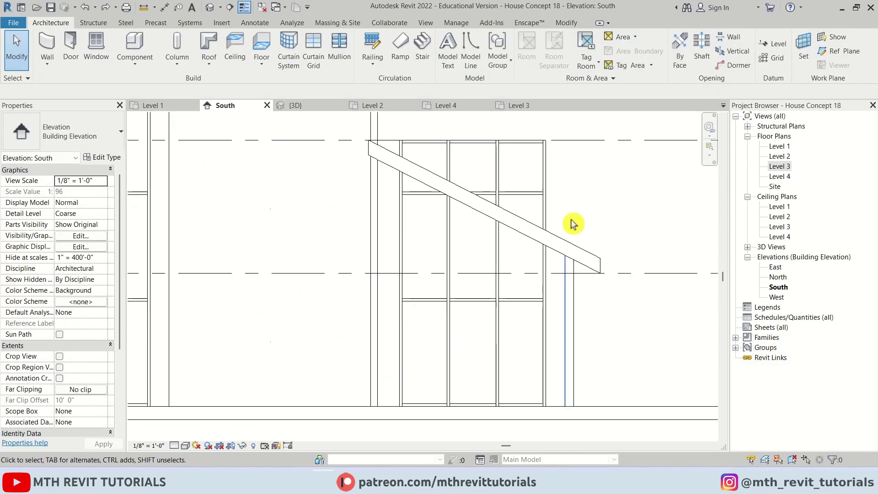
# - Change the right storefront wall's width from 11'-0" to 8'-0" and its offset from 3'-2" to 2'-0"
pyautogui.click(546, 204)
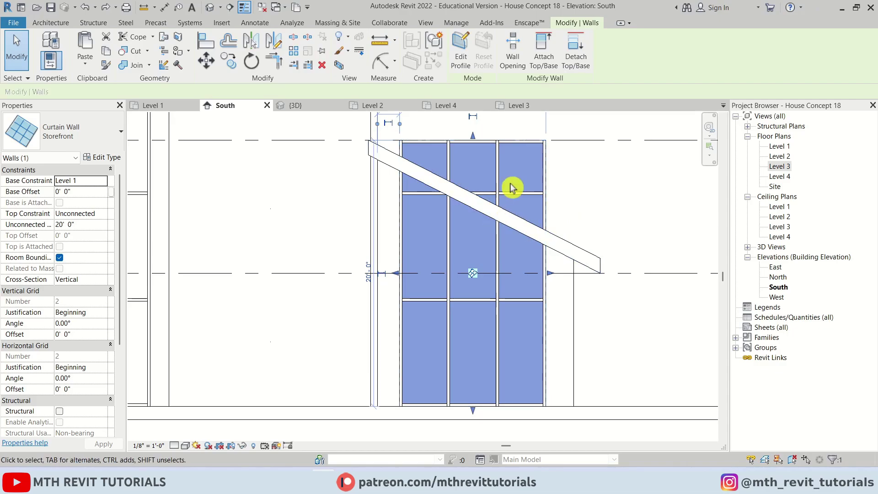
pyautogui.moveTo(509, 186); pyautogui.dragTo(541, 224, button='middle')
pyautogui.click(502, 141)
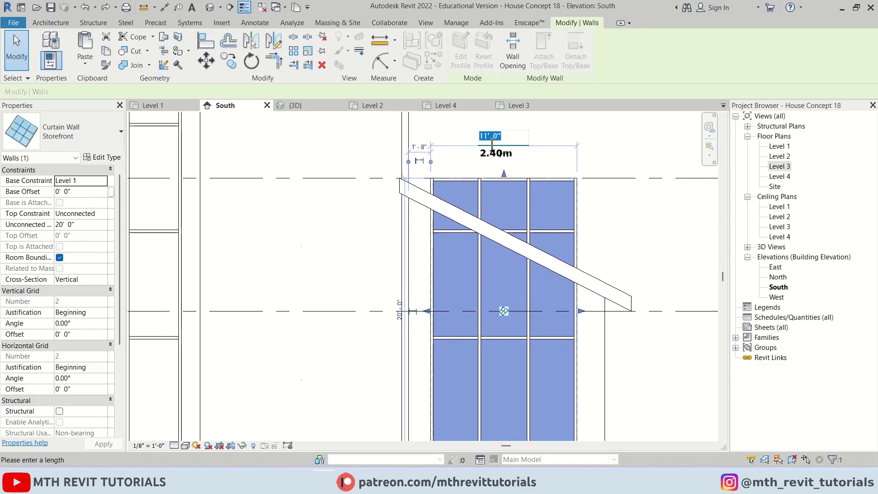
pyautogui.write('8')
pyautogui.press('Return')
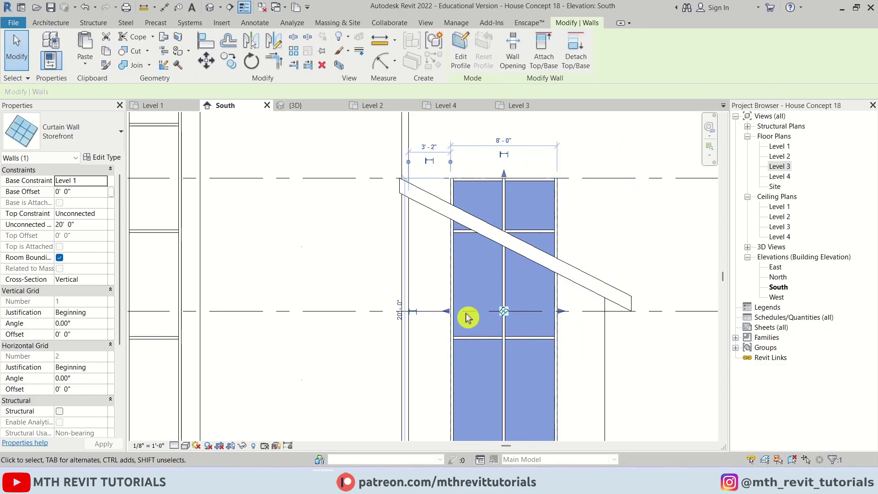
pyautogui.moveTo(436, 293); pyautogui.dragTo(466, 276, button='middle')
pyautogui.click(461, 131)
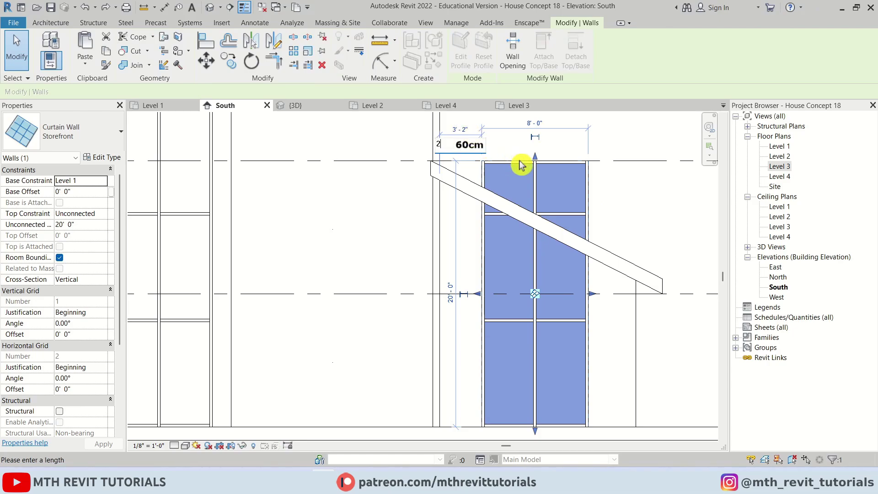
pyautogui.press('Return')
pyautogui.press('Escape')
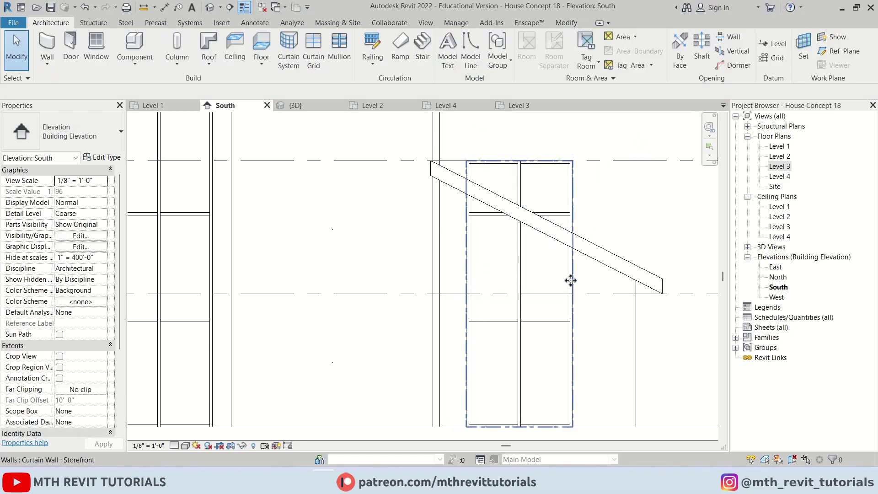
pyautogui.click(529, 166)
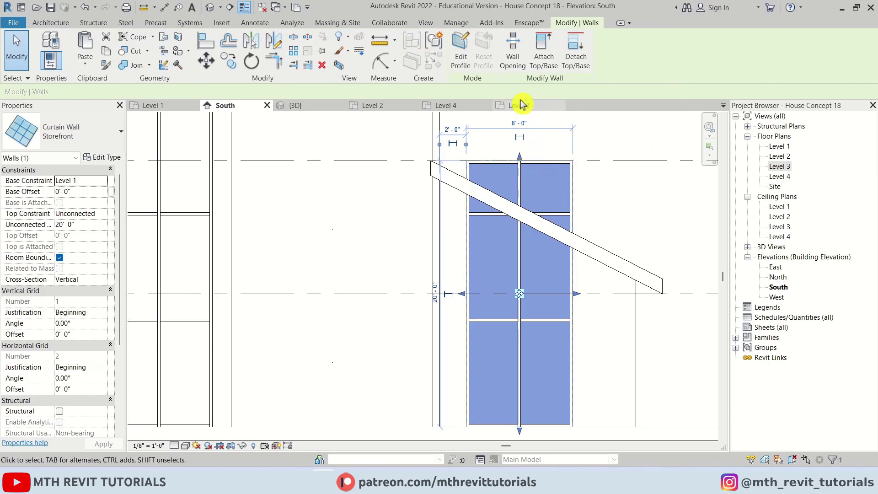
# - Edit the curtain wall profile: delete the top line and pick offset lines below the roof and above the floor
pyautogui.click(464, 71)
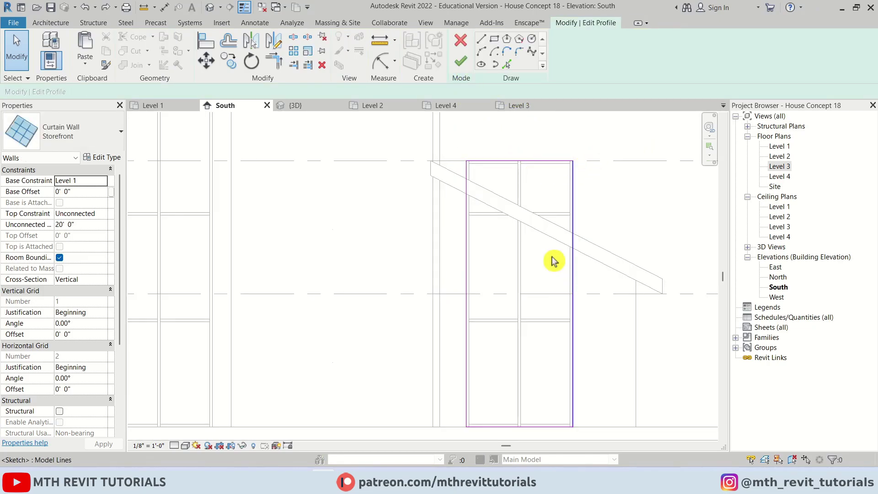
pyautogui.moveTo(547, 136); pyautogui.dragTo(504, 208)
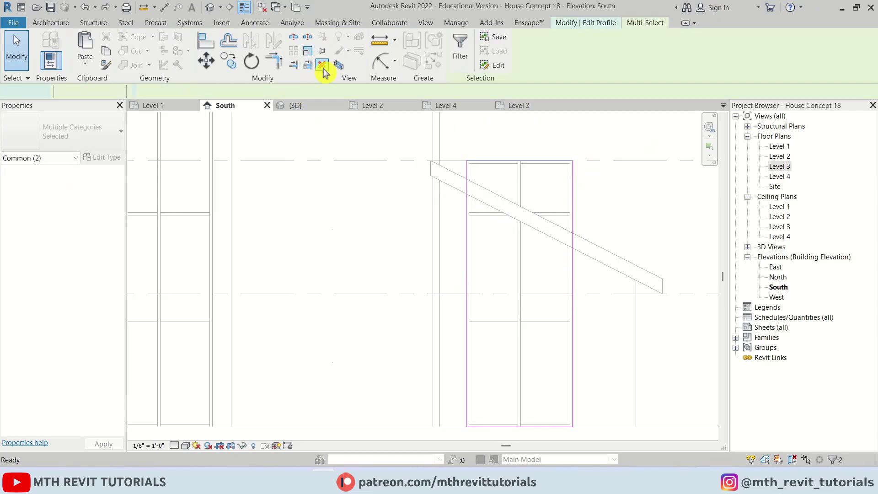
pyautogui.click(321, 65)
pyautogui.click(510, 67)
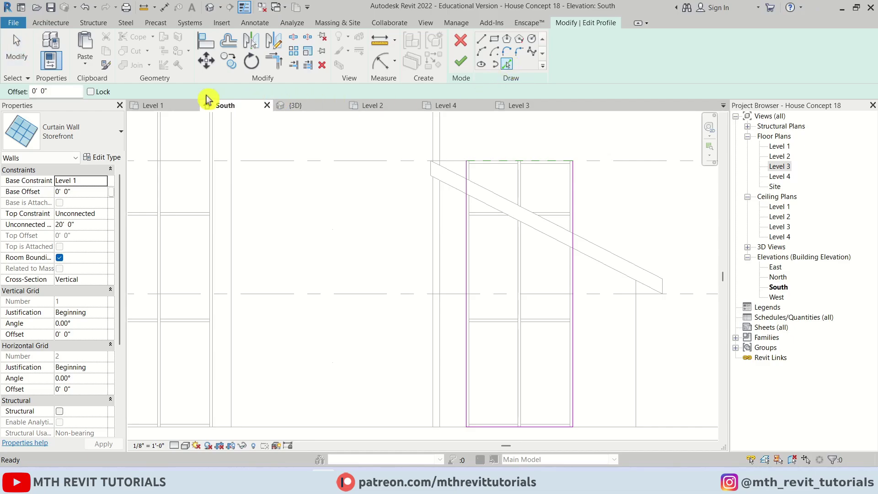
pyautogui.click(546, 242)
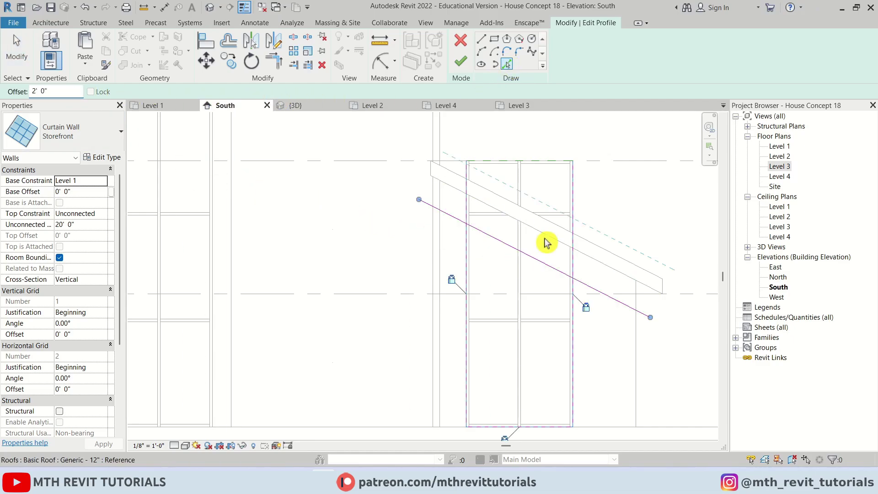
pyautogui.click(601, 430)
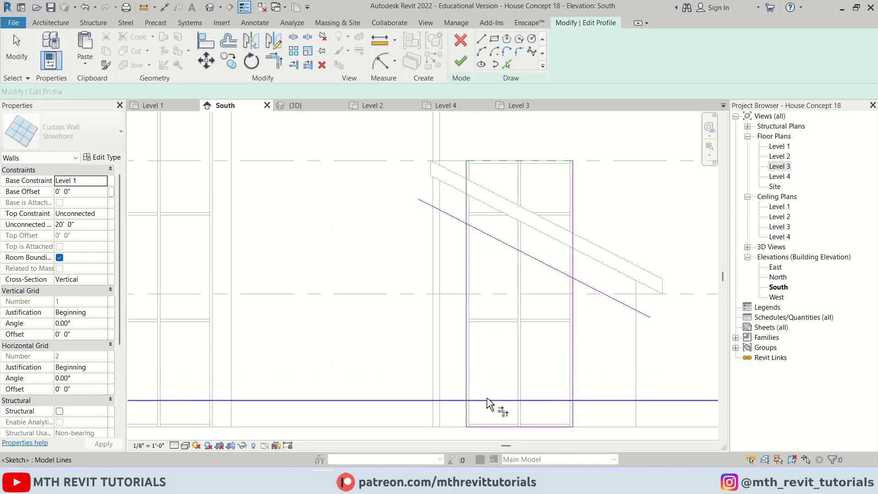
# - Trim the new sketch lines to corners to form a sloped outline
pyautogui.press('t')
pyautogui.press('r')
pyautogui.click(468, 377)
pyautogui.click(568, 401)
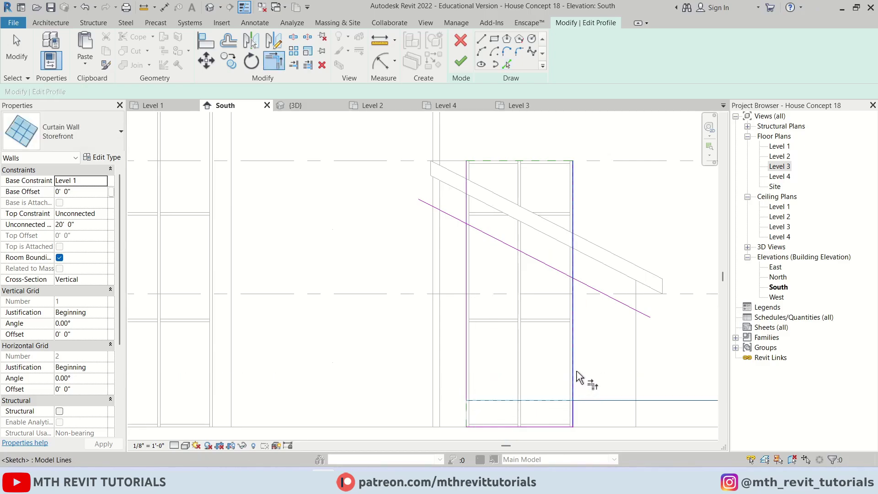
pyautogui.click(572, 379)
pyautogui.click(573, 320)
pyautogui.click(565, 272)
pyautogui.click(479, 233)
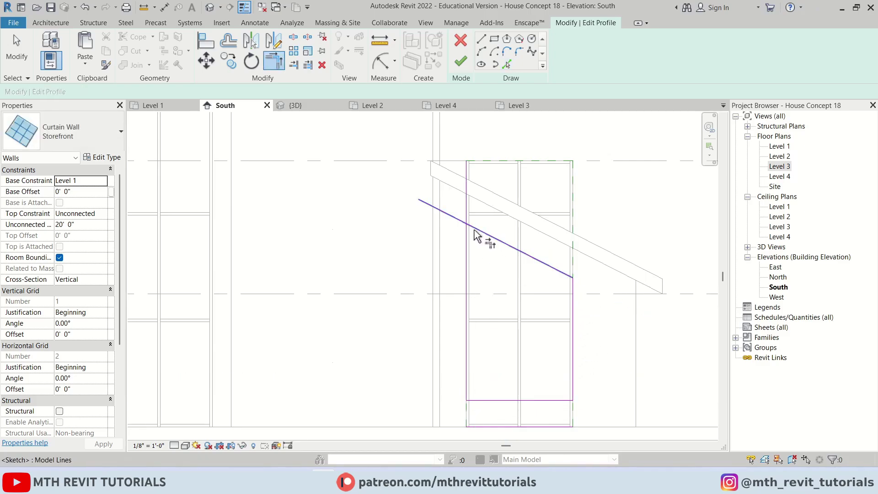
pyautogui.click(467, 245)
pyautogui.scroll(-2, 501, 236)
pyautogui.press('Escape')
# - Remove the original bottom line, finish the profile, and delete the elements flagged by the error
pyautogui.moveTo(594, 373); pyautogui.dragTo(520, 397)
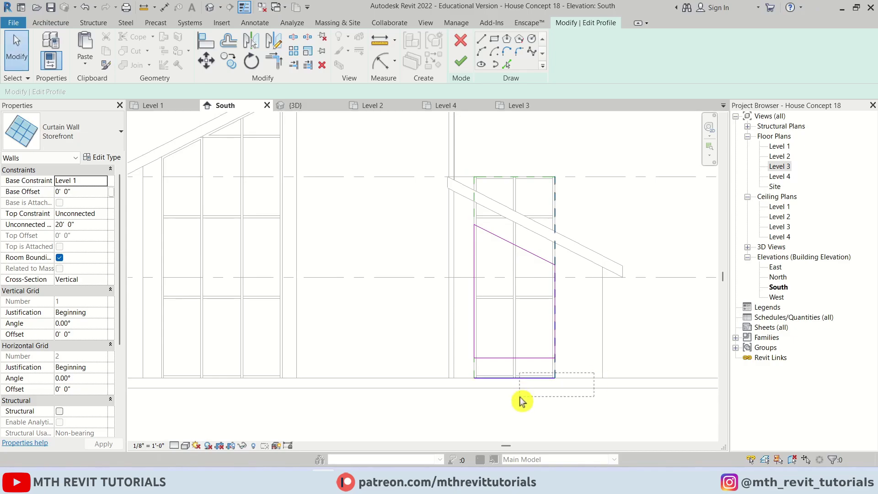
pyautogui.click(531, 378)
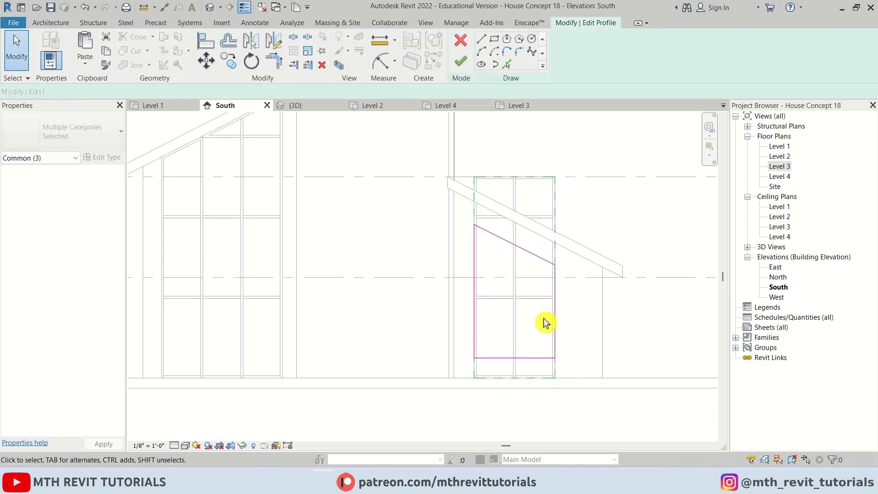
pyautogui.press('Escape')
pyautogui.click(461, 61)
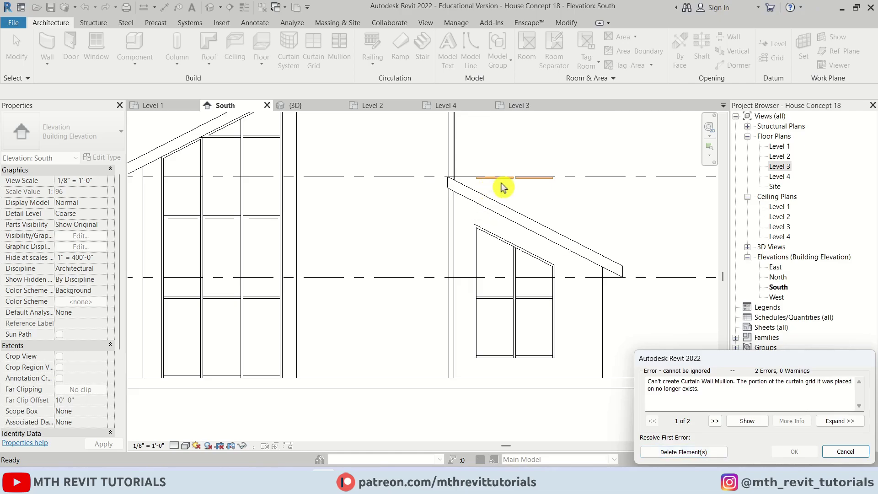
pyautogui.click(684, 451)
pyautogui.click(629, 241)
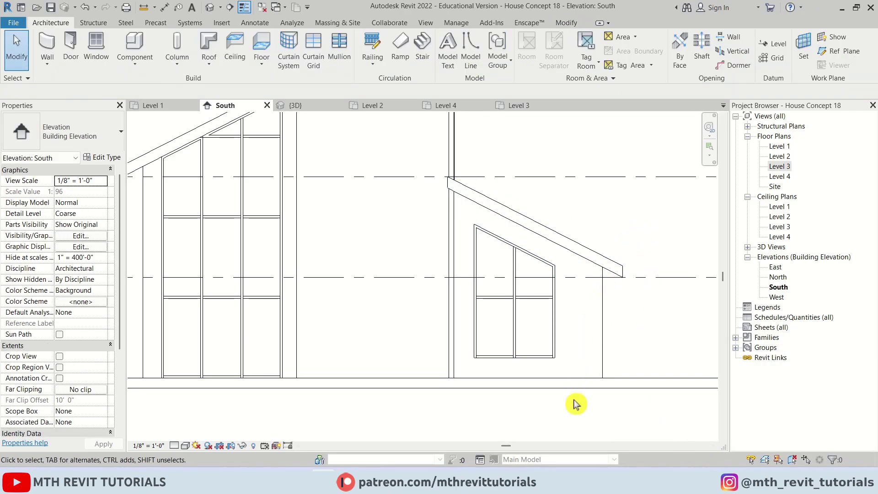
pyautogui.scroll(3, 576, 404)
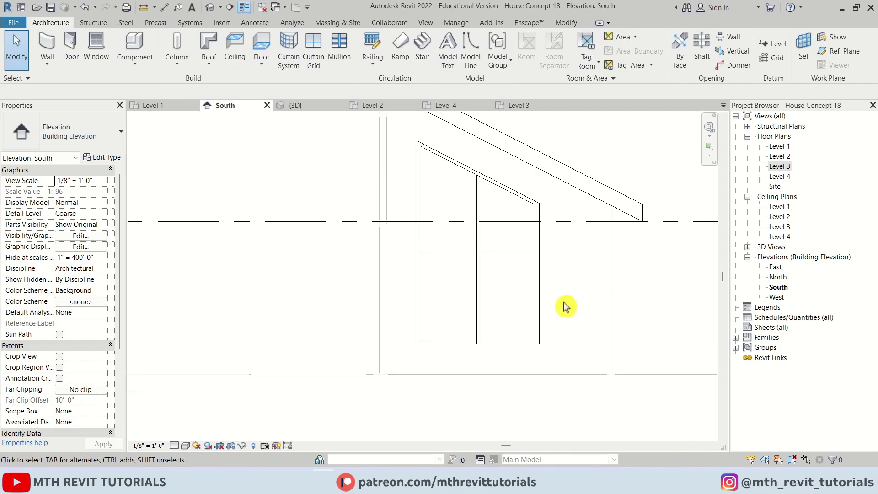
# - Place a Single-Flush 36" x 84" door in the wing's south wall
pyautogui.click(63, 55)
pyautogui.click(82, 141)
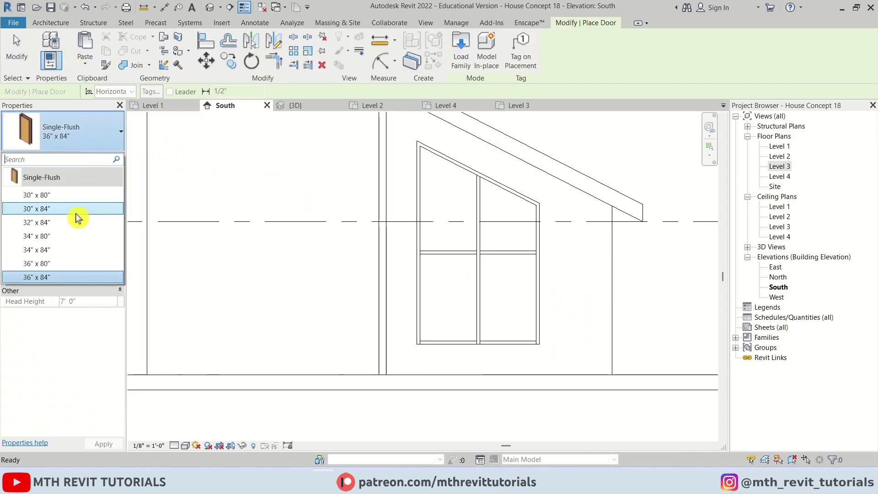
pyautogui.click(84, 277)
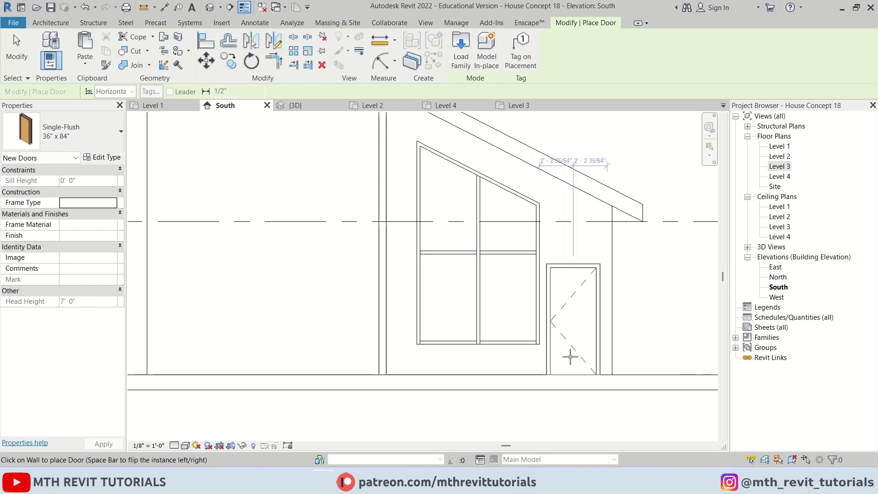
pyautogui.scroll(1, 576, 354)
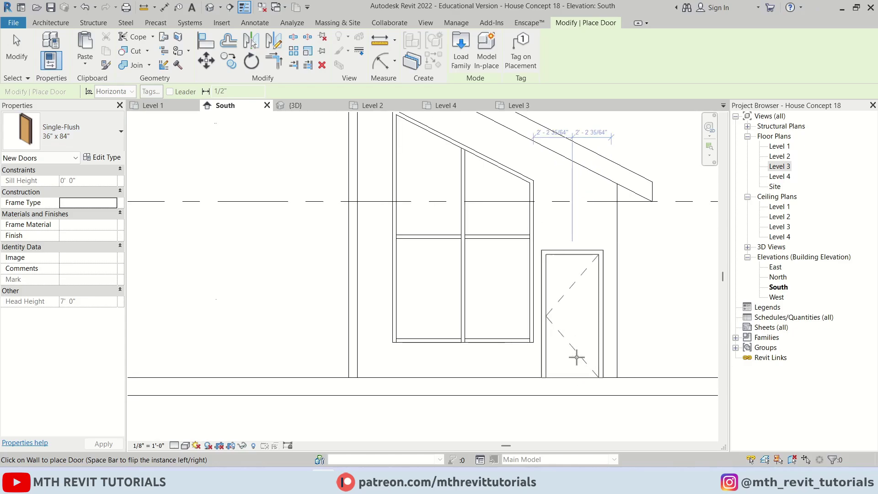
pyautogui.click(575, 359)
pyautogui.press('Escape')
pyautogui.press('Escape')
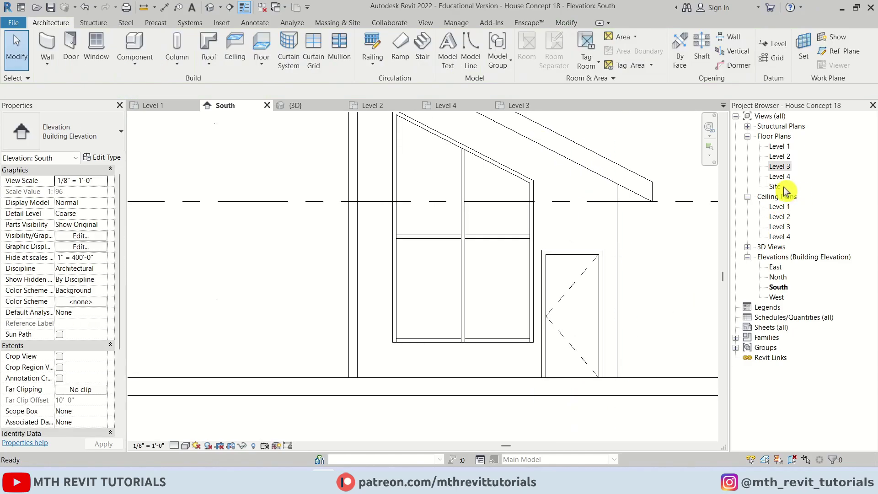
# - In the Level 1 plan, flip the new door's swing to open inward
pyautogui.click(149, 109)
pyautogui.click(618, 325)
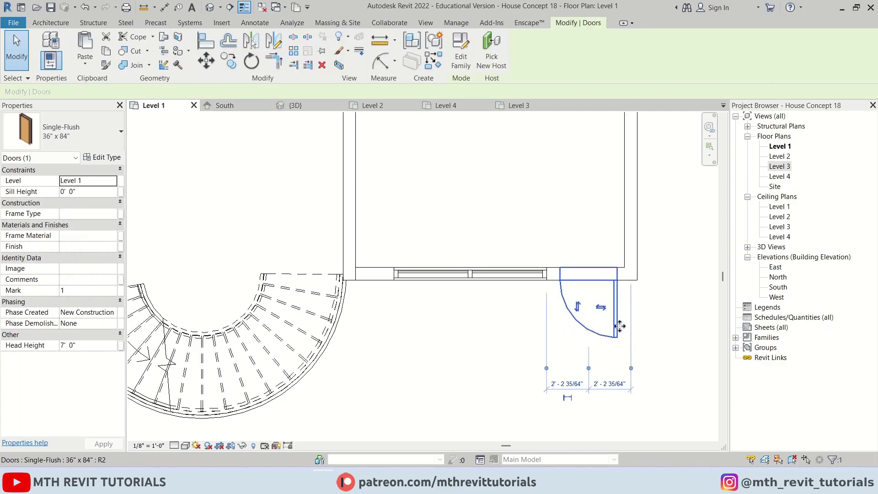
pyautogui.press('space')
pyautogui.click(582, 310)
pyautogui.scroll(-1, 525, 344)
pyautogui.scroll(2, 423, 316)
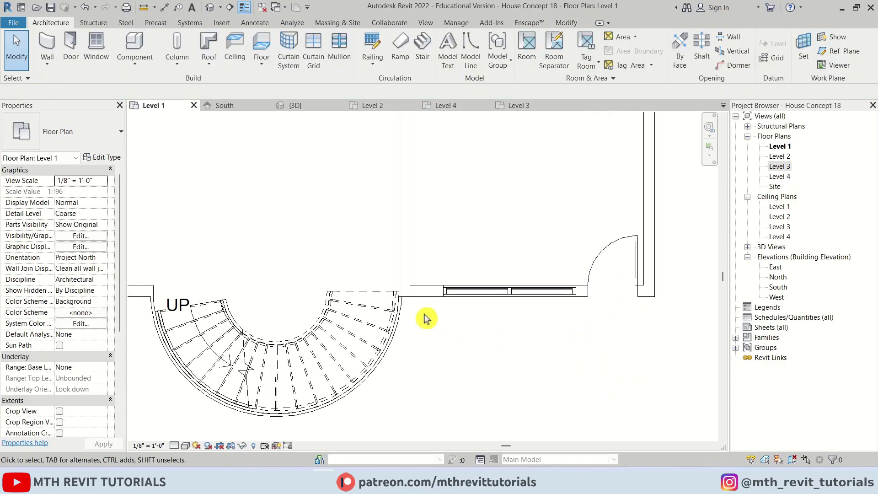
pyautogui.scroll(-1, 506, 308)
pyautogui.click(502, 295)
pyautogui.scroll(1, 484, 312)
pyautogui.click(483, 311)
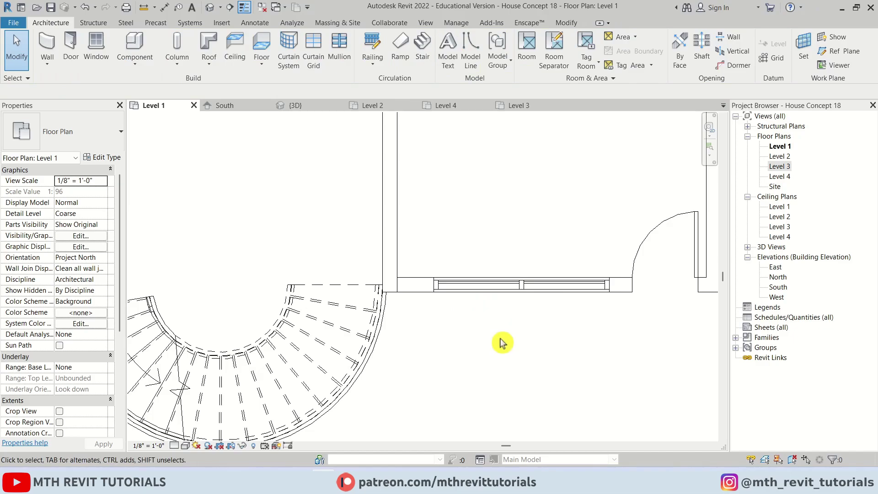
pyautogui.scroll(-4, 502, 343)
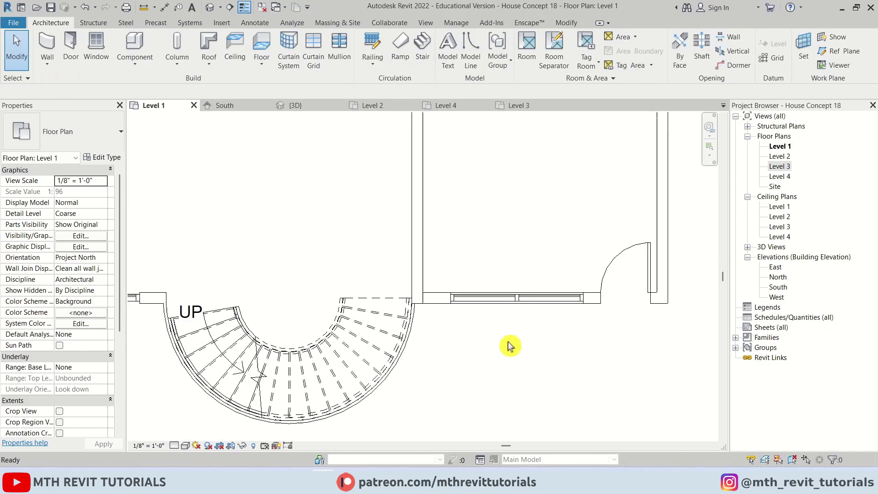
pyautogui.click(210, 7)
# - Zoom in on the spiral stair's top landing railing in 3D, then go to the Level 3 plan
pyautogui.scroll(2, 560, 258)
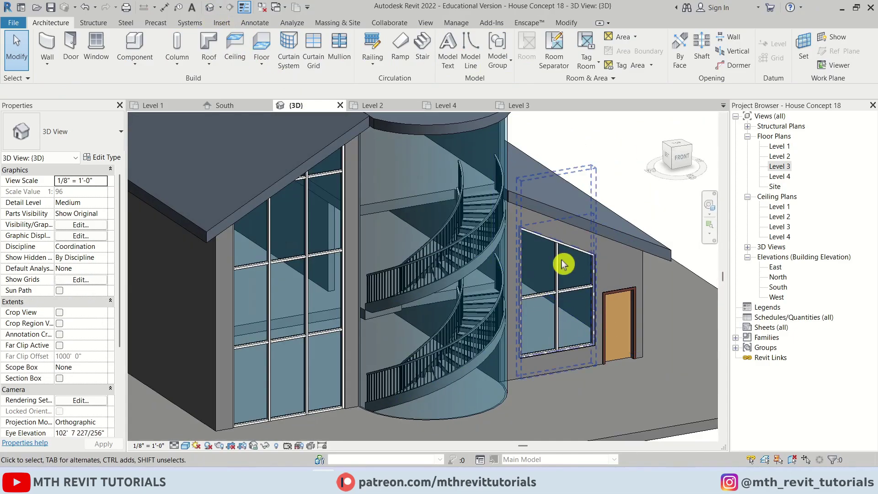
pyautogui.keyDown('shift'); pyautogui.moveTo(563, 264); pyautogui.dragTo(503, 256, button='middle'); pyautogui.keyUp('shift')
pyautogui.scroll(-3, 447, 245)
pyautogui.scroll(3, 464, 197)
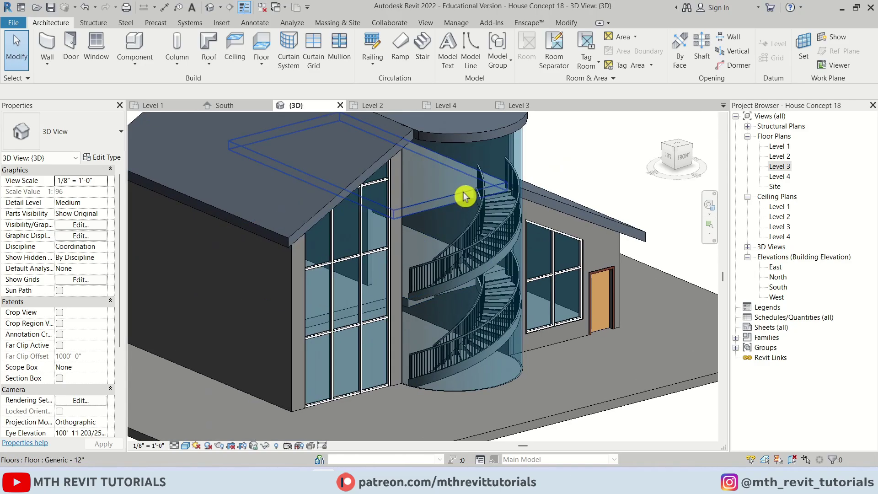
pyautogui.click(463, 194)
pyautogui.scroll(3, 473, 182)
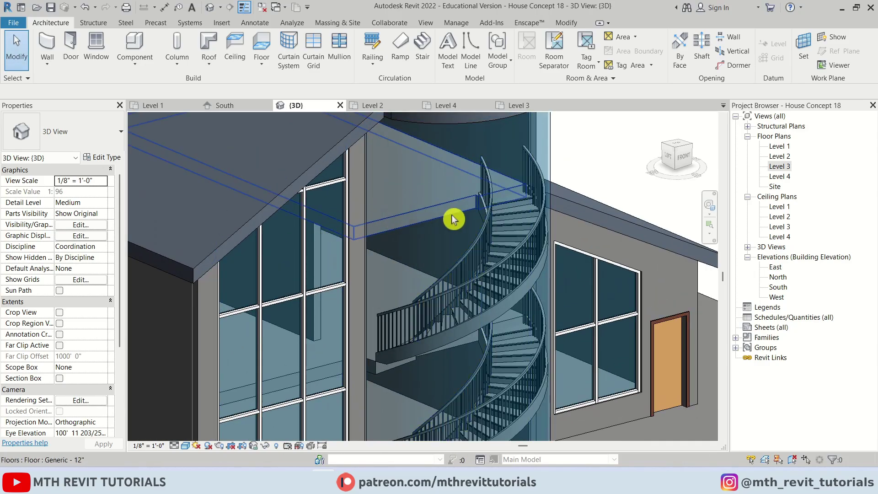
pyautogui.scroll(5, 491, 185)
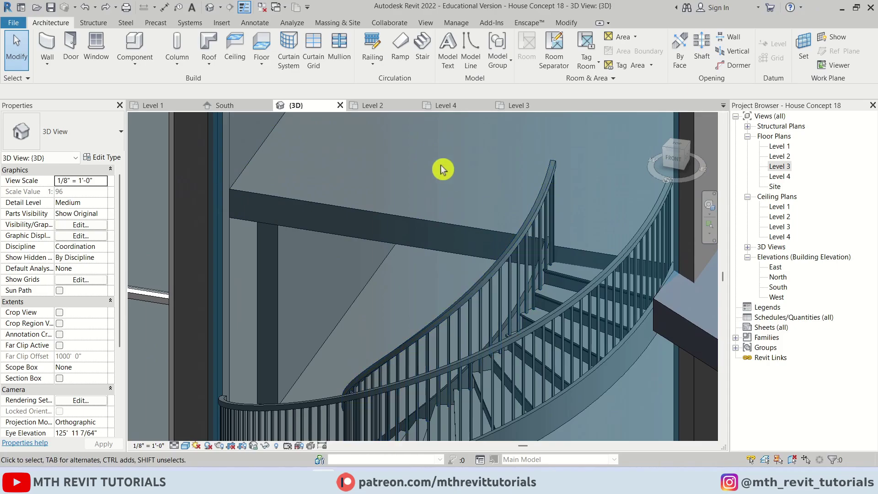
pyautogui.click(512, 110)
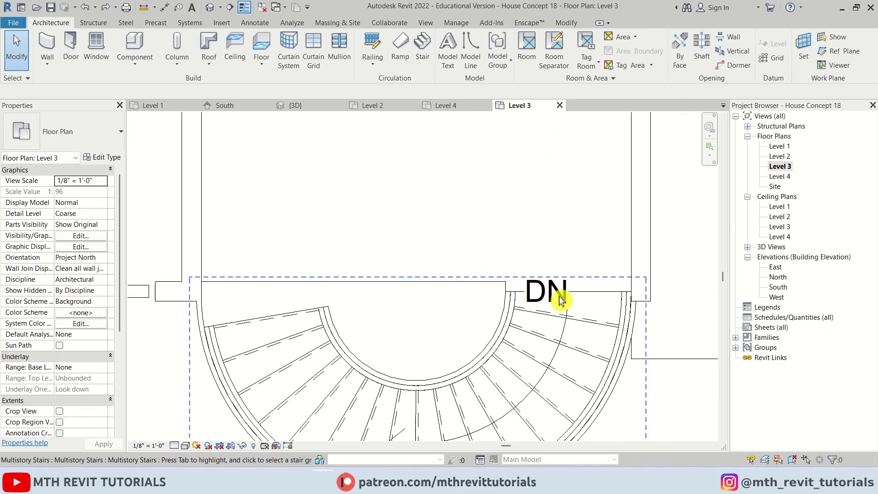
# - Sketch the Level 3 railing path from the stair edge along the landing to the left wall
pyautogui.click(381, 45)
pyautogui.scroll(3, 512, 286)
pyautogui.click(521, 297)
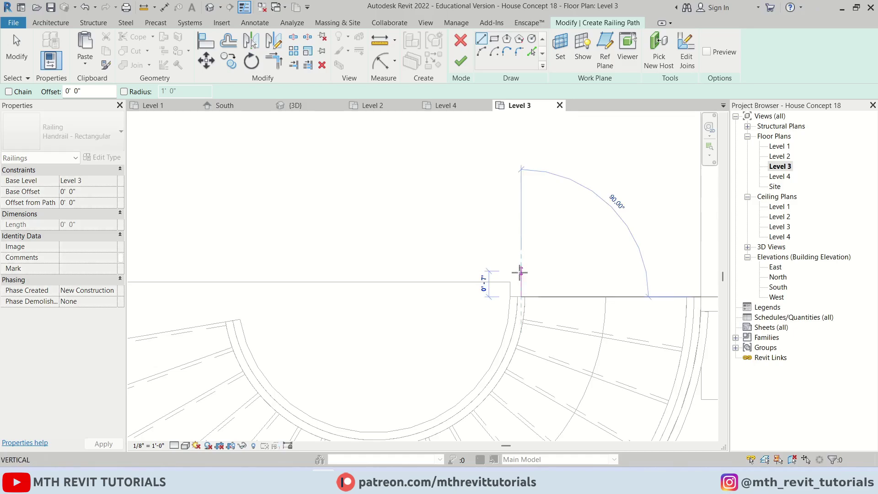
pyautogui.click(520, 272)
pyautogui.scroll(-2, 516, 273)
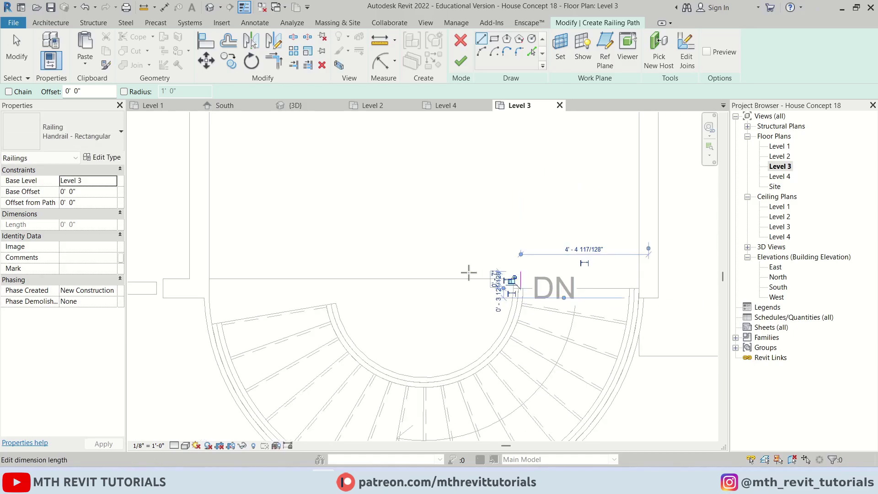
pyautogui.click(520, 272)
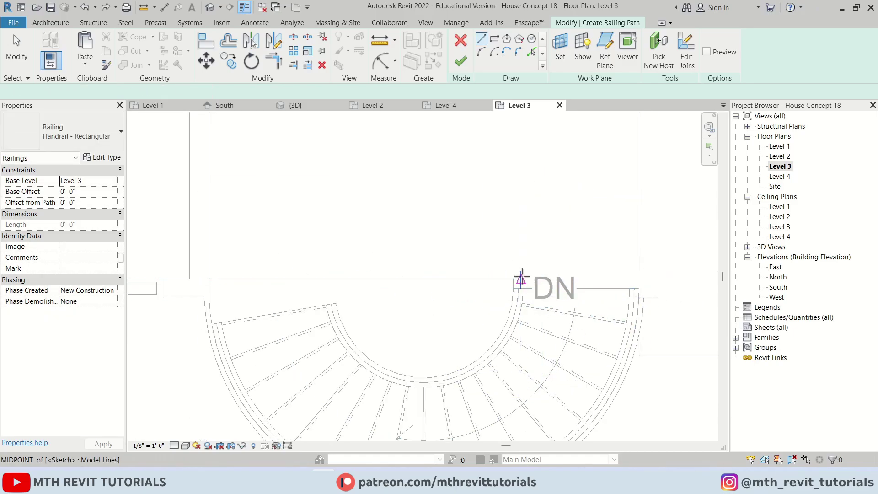
pyautogui.click(210, 269)
pyautogui.press('Escape')
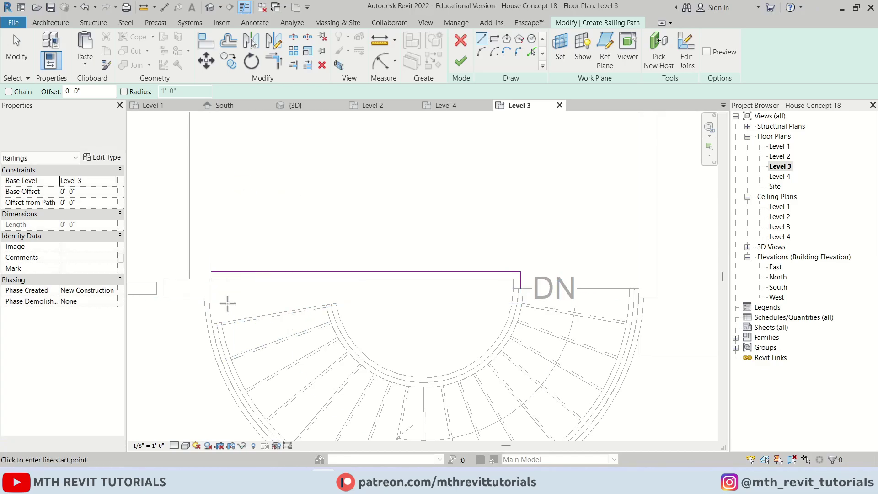
# - Extend the path's left end to the wall, finish the railing, and check it in 3D
pyautogui.scroll(2, 229, 293)
pyautogui.click(237, 262)
pyautogui.moveTo(213, 262); pyautogui.dragTo(209, 261)
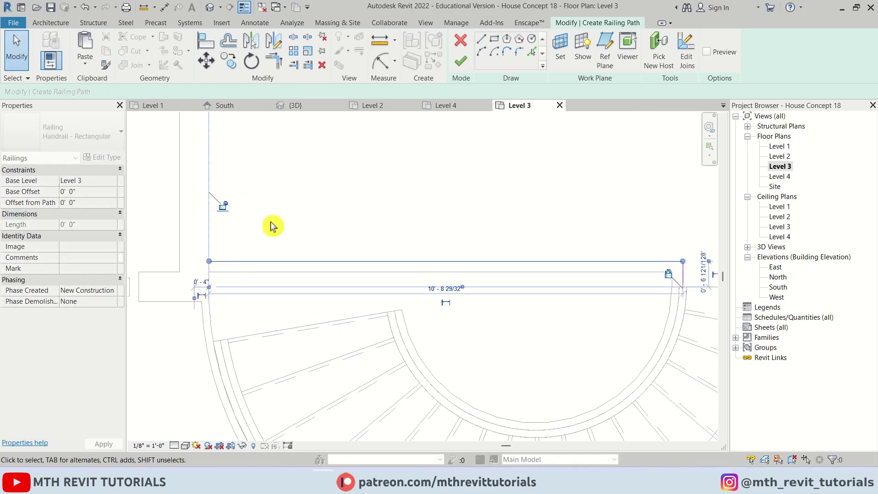
pyautogui.click(272, 226)
pyautogui.click(461, 61)
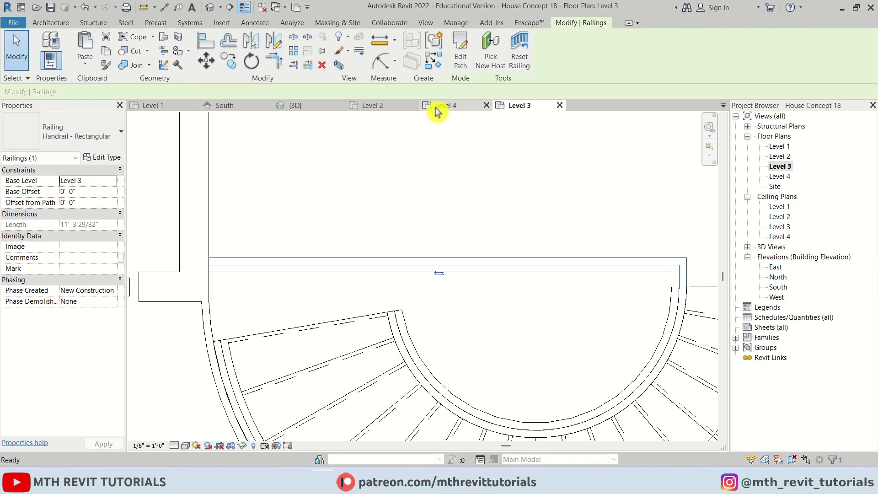
pyautogui.click(303, 109)
pyautogui.moveTo(522, 298)
pyautogui.keyDown('shift'); pyautogui.mouseDown(button='middle')
pyautogui.moveTo(465, 290)
pyautogui.moveTo(529, 294)
pyautogui.mouseUp(button='middle'); pyautogui.keyUp('shift')
pyautogui.press('Escape')
pyautogui.scroll(5, 529, 284)
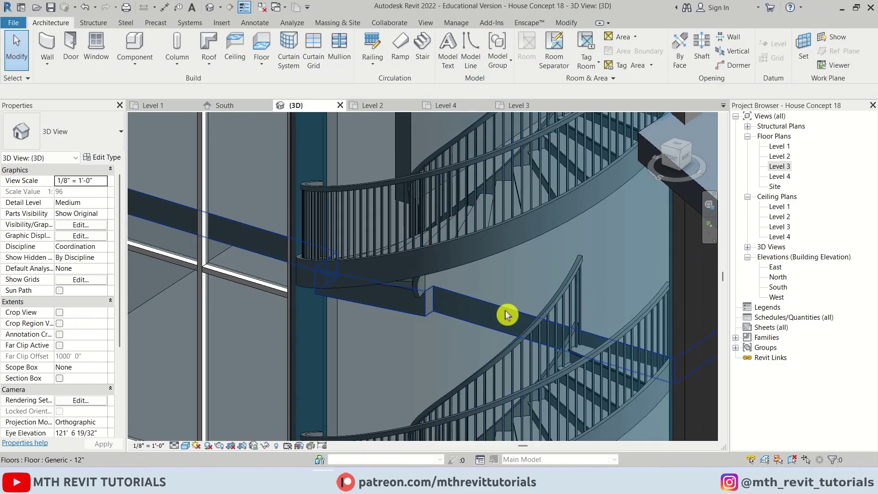
# - In the Level 2 plan, start a matching railing from the existing stair railing with CS
pyautogui.click(383, 107)
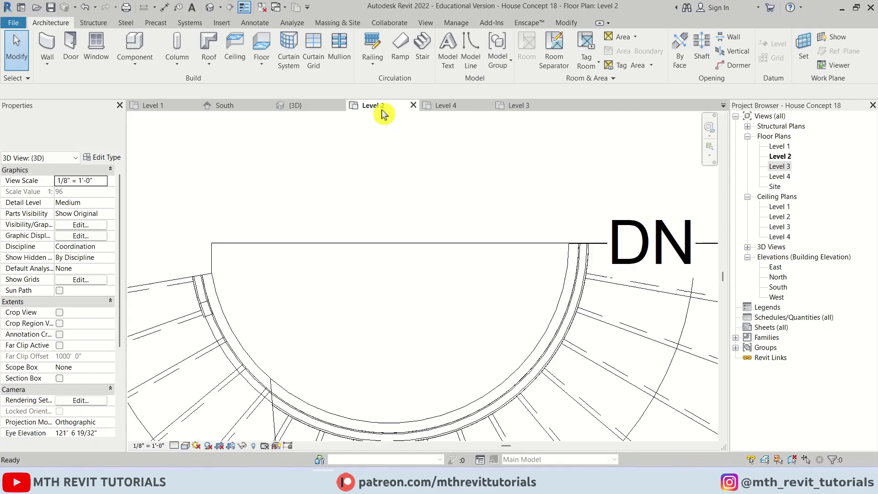
pyautogui.click(583, 320)
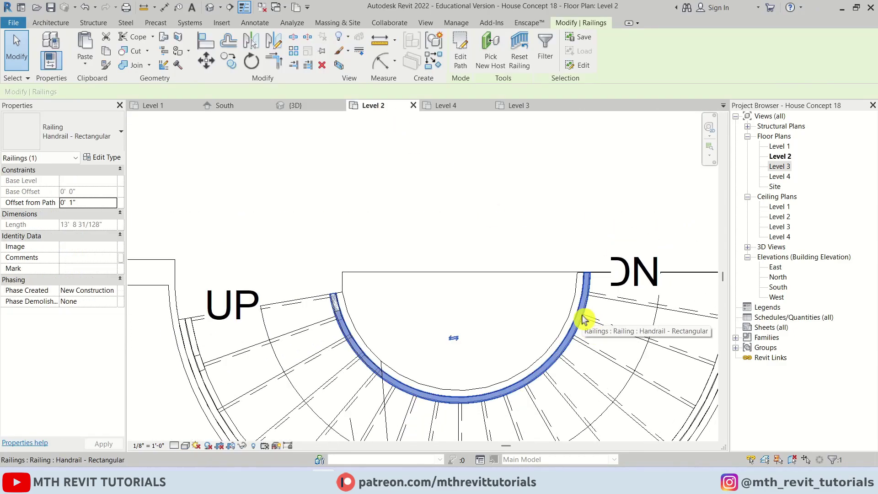
pyautogui.press('c')
pyautogui.press('s')
pyautogui.scroll(2, 582, 273)
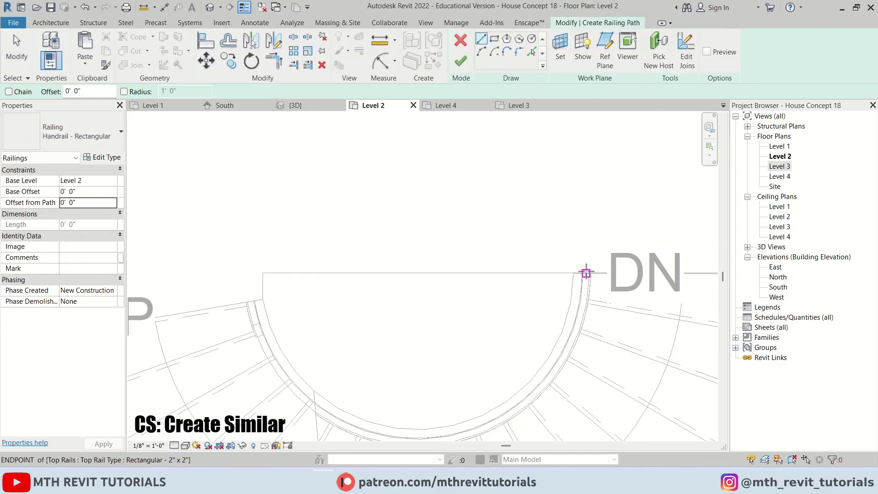
# - Sketch the Level 2 path as a short left line plus the landing-edge line, then review in 3D
pyautogui.click(585, 273)
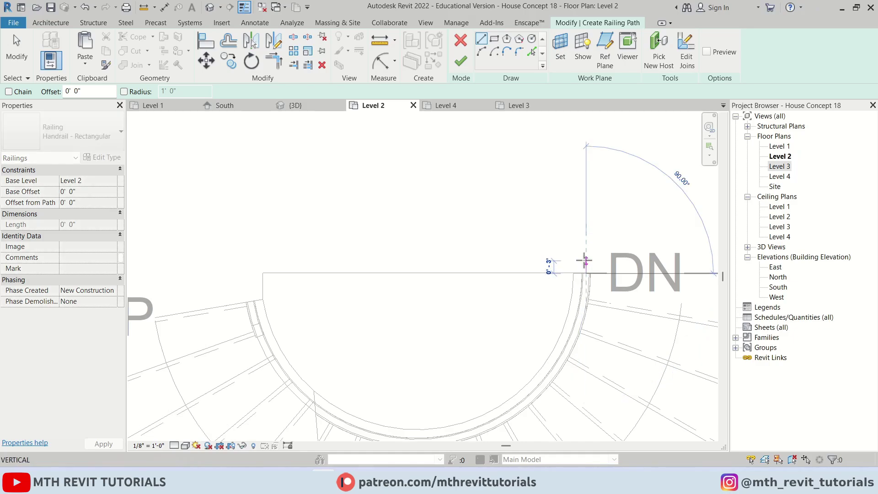
pyautogui.press('Escape')
pyautogui.scroll(2, 251, 300)
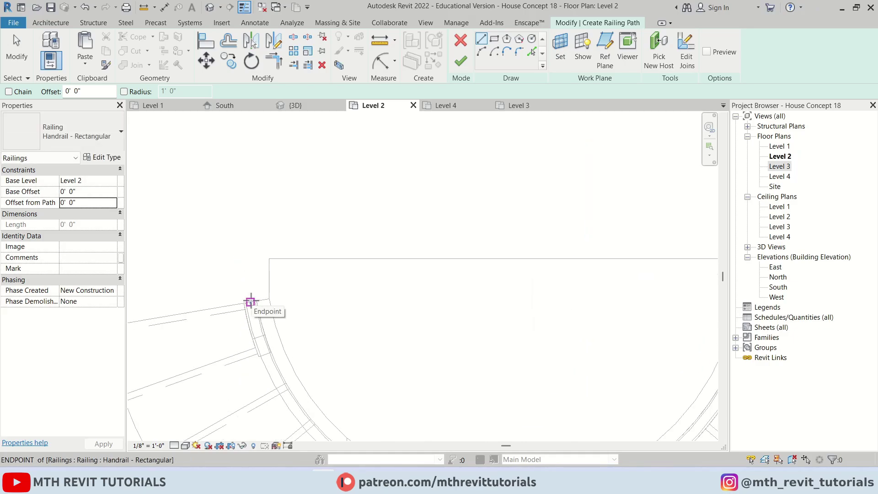
pyautogui.click(250, 302)
pyautogui.click(250, 250)
pyautogui.scroll(-3, 437, 254)
pyautogui.click(543, 239)
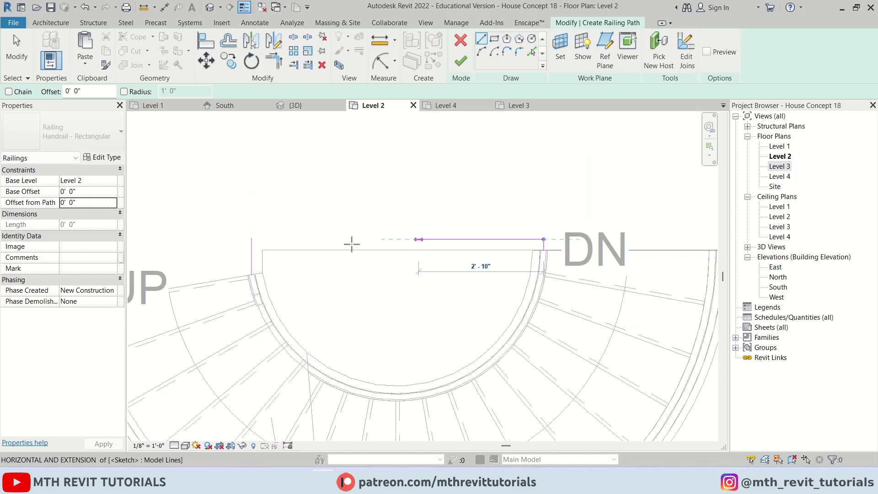
pyautogui.click(251, 239)
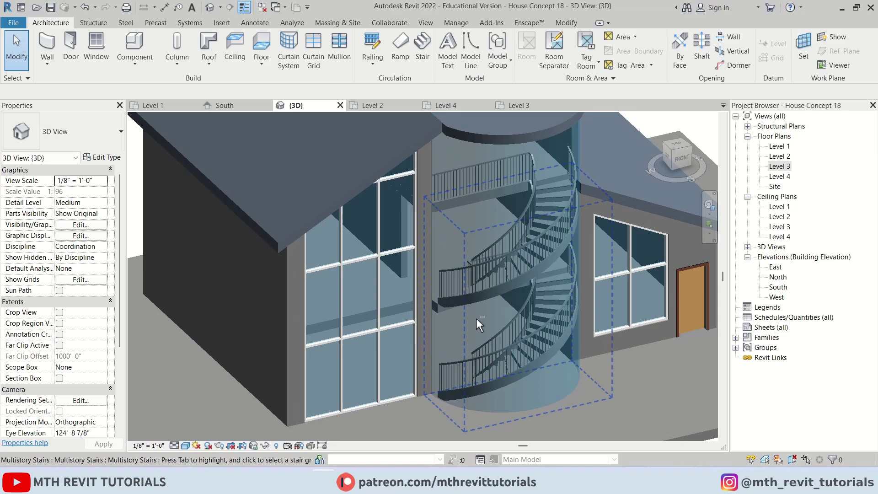
pyautogui.moveTo(476, 323)
pyautogui.keyDown('shift'); pyautogui.mouseDown(button='middle')
pyautogui.moveTo(449, 352)
pyautogui.moveTo(484, 333)
pyautogui.moveTo(452, 352)
pyautogui.mouseUp(button='middle'); pyautogui.keyUp('shift')
pyautogui.scroll(4, 452, 351)
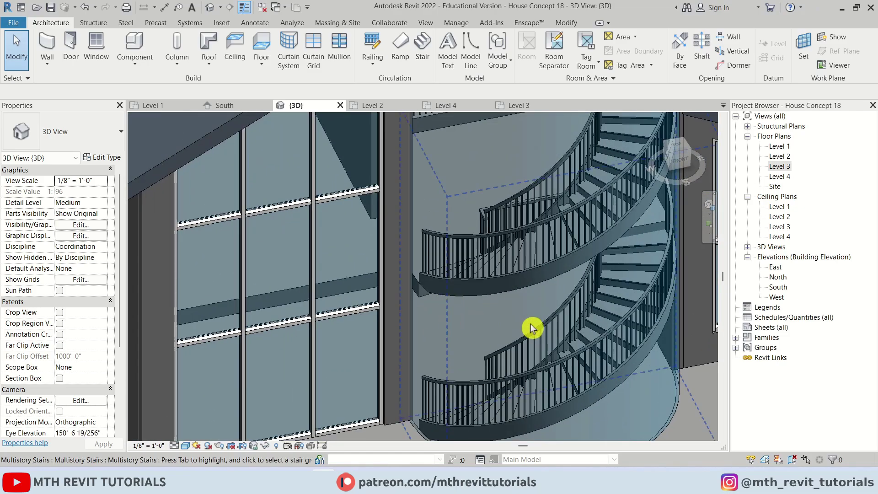
# - Orbit around the stair tower and show the Wall dropdown with its sweep and reveal variants
pyautogui.scroll(-4, 582, 325)
pyautogui.scroll(4, 558, 375)
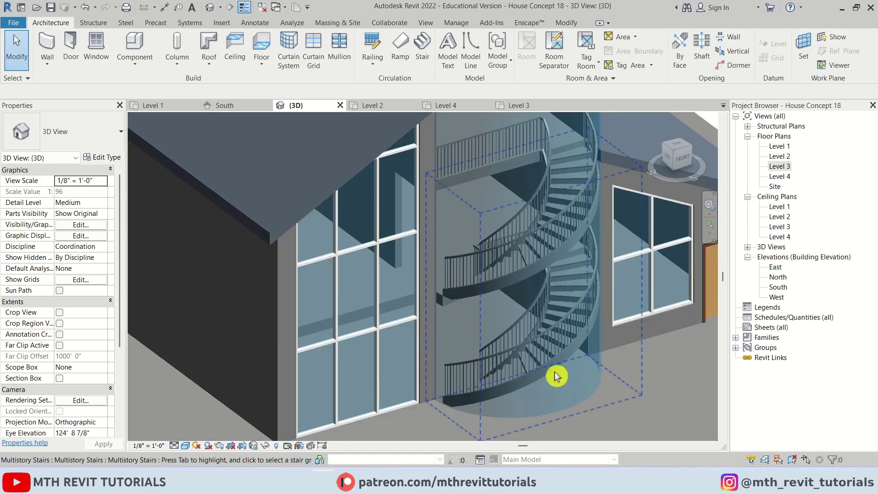
pyautogui.click(594, 403)
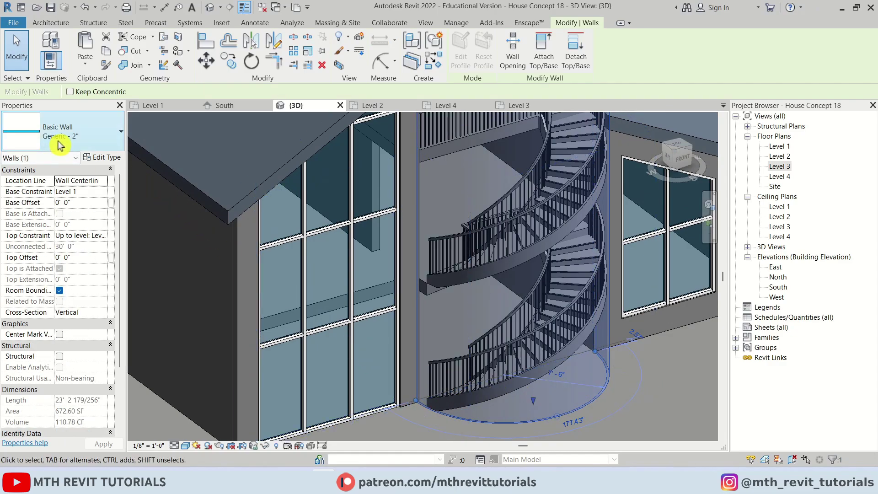
pyautogui.press('Escape')
pyautogui.keyDown('shift'); pyautogui.moveTo(492, 293); pyautogui.dragTo(480, 333, button='middle'); pyautogui.keyUp('shift')
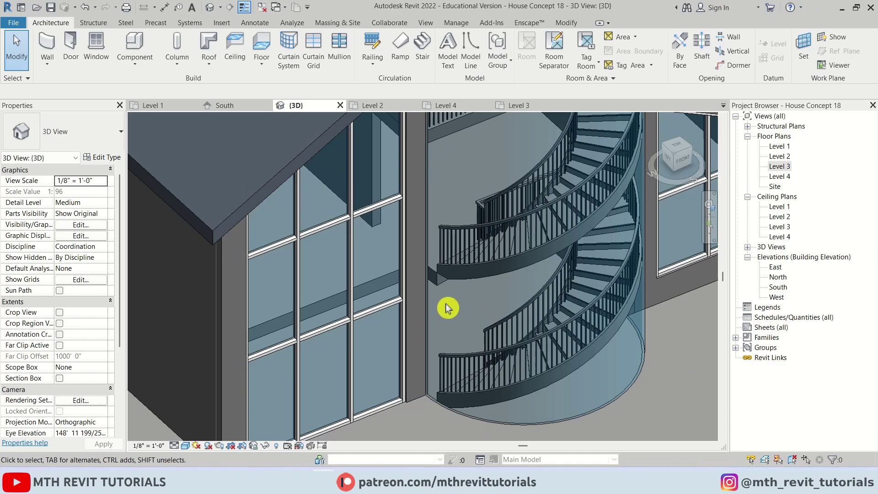
pyautogui.moveTo(448, 309)
pyautogui.keyDown('shift'); pyautogui.mouseDown(button='middle')
pyautogui.moveTo(466, 304)
pyautogui.moveTo(471, 290)
pyautogui.moveTo(420, 161)
pyautogui.moveTo(274, 128)
pyautogui.mouseUp(button='middle'); pyautogui.keyUp('shift')
pyautogui.click(48, 64)
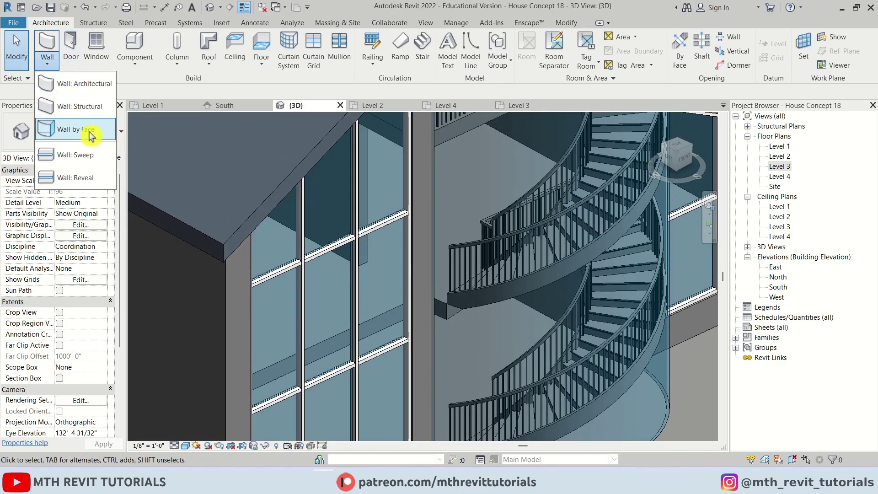
# - Create a new family from the English-Imperial Profile.rft template
pyautogui.click(14, 24)
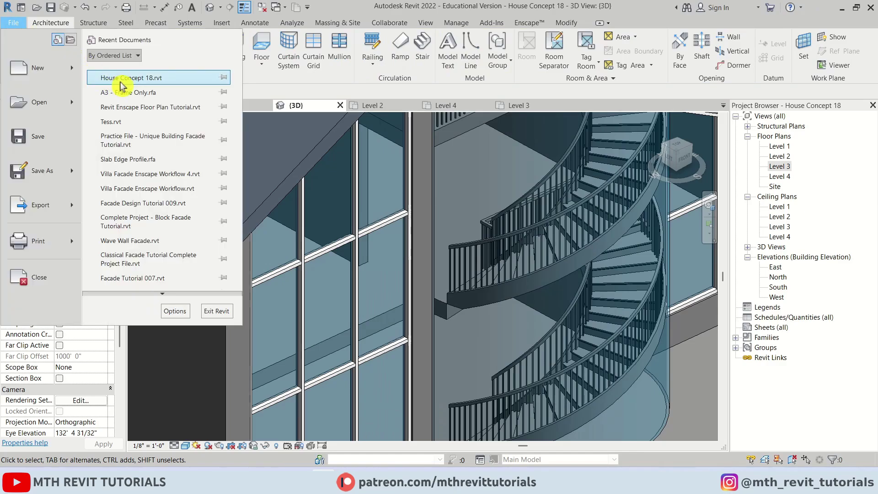
pyautogui.moveTo(72, 71)
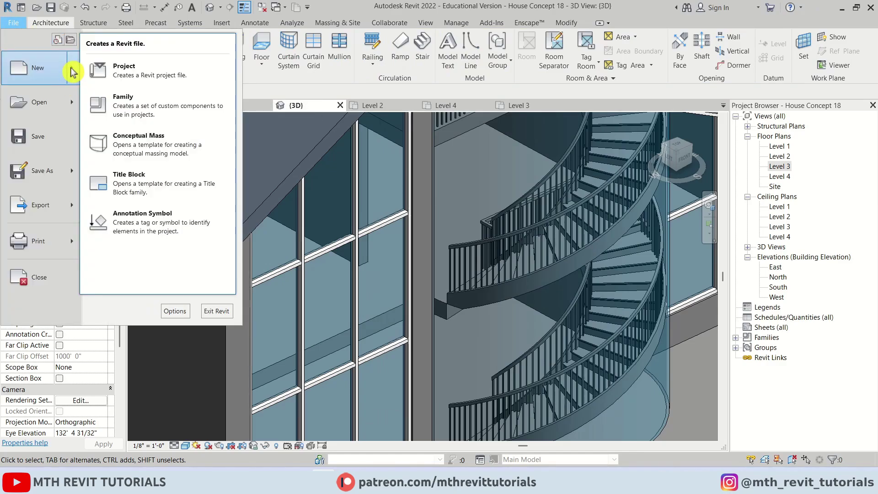
pyautogui.click(139, 99)
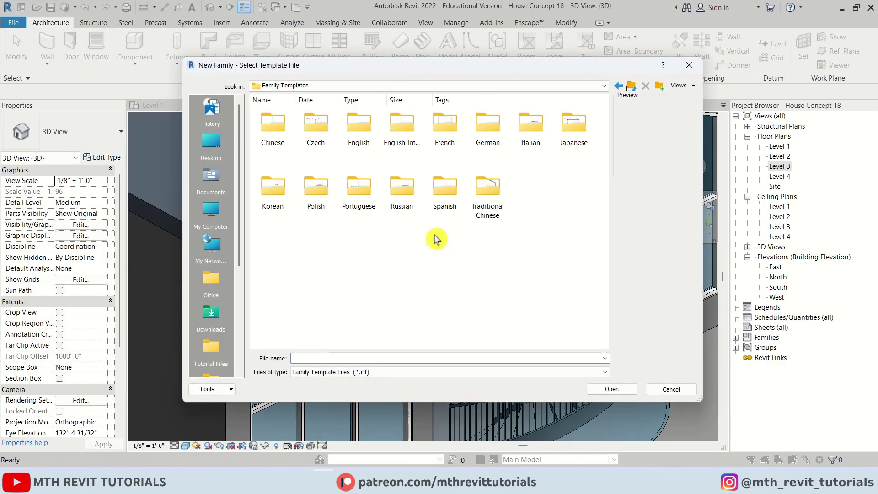
pyautogui.click(418, 152)
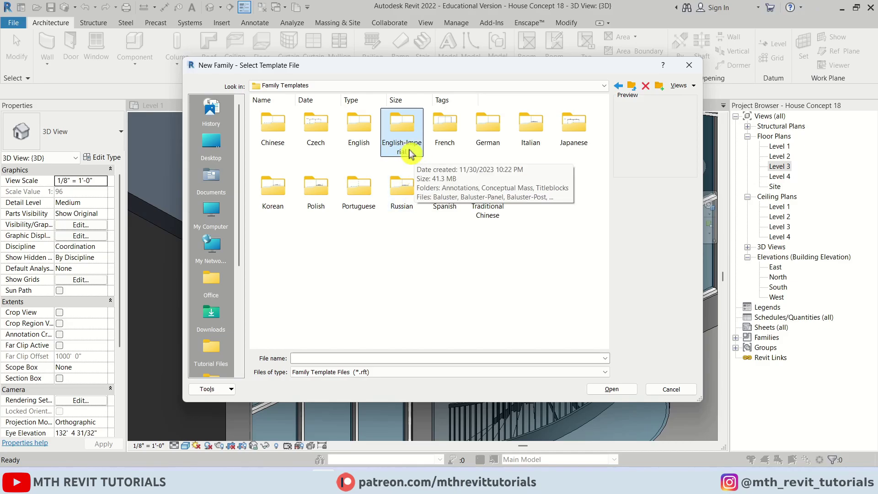
pyautogui.doubleClick(413, 151)
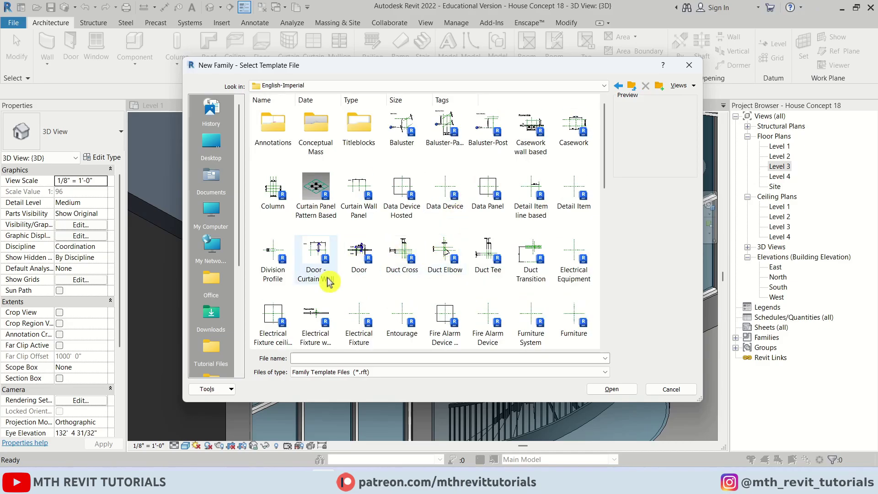
pyautogui.scroll(-2, 366, 281)
pyautogui.scroll(-5, 374, 282)
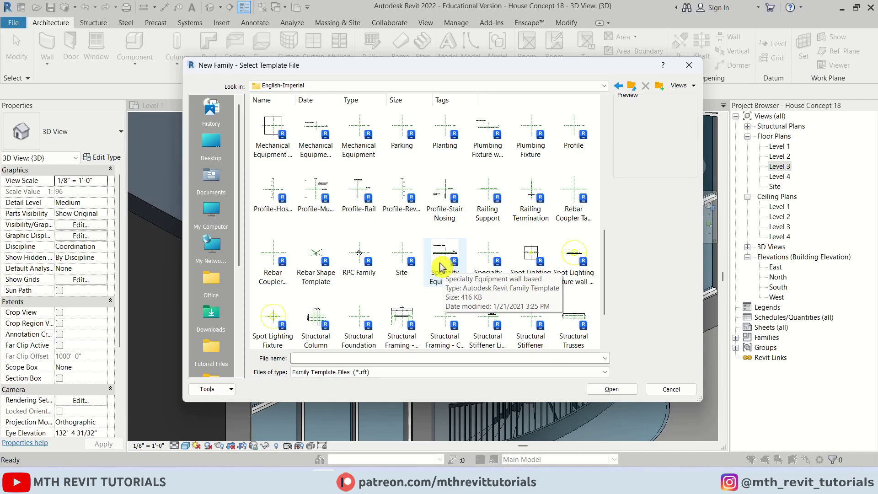
pyautogui.scroll(-1, 440, 267)
pyautogui.click(401, 128)
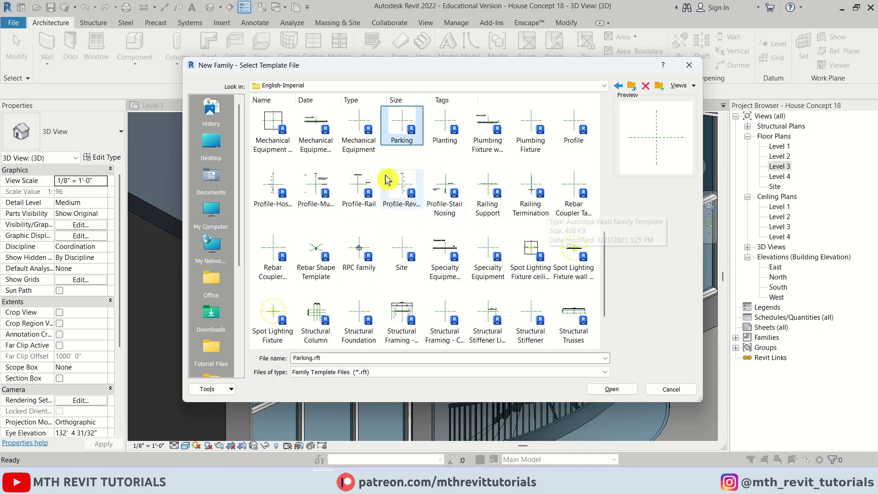
pyautogui.click(579, 146)
pyautogui.doubleClick(577, 146)
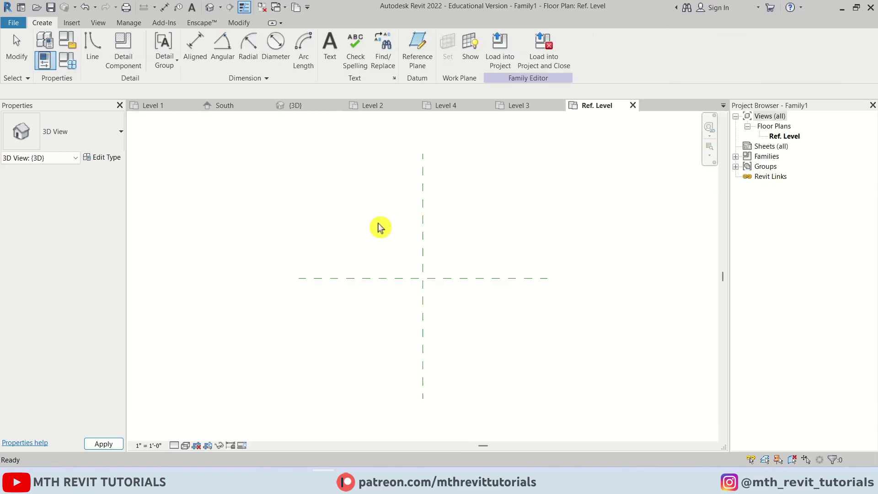
# - Check a curtain wall mullion's size in the house 3D view, then return to the family plan
pyautogui.click(315, 107)
pyautogui.scroll(2, 371, 221)
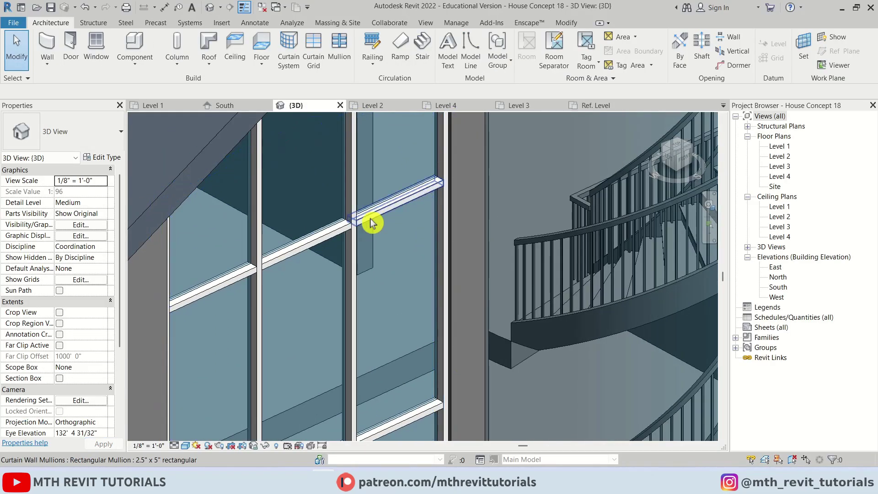
pyautogui.click(370, 223)
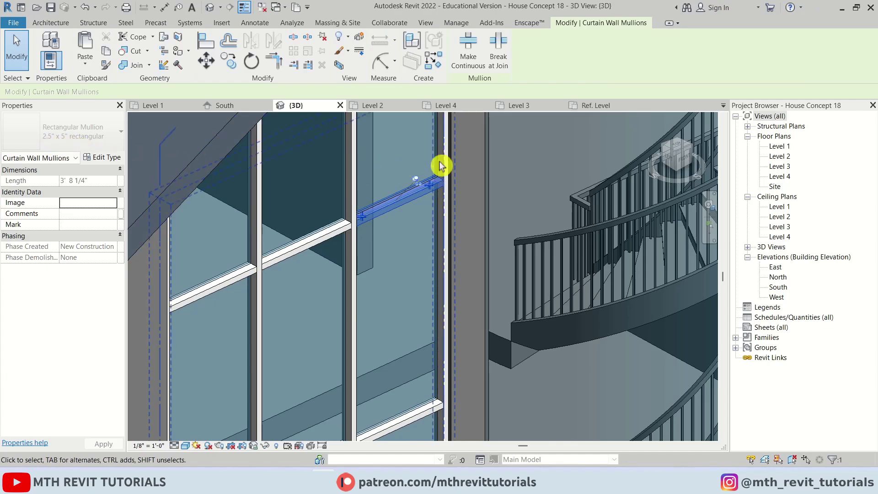
pyautogui.press('Escape')
pyautogui.click(590, 106)
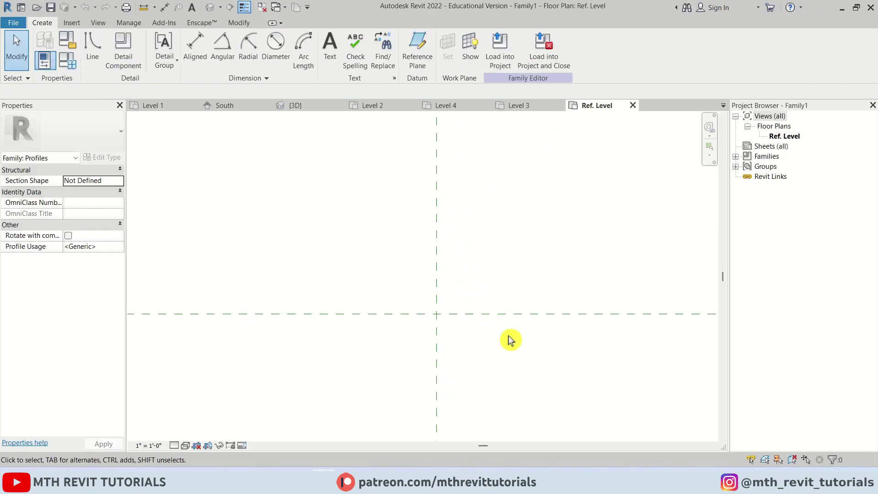
pyautogui.moveTo(430, 286); pyautogui.dragTo(370, 241, button='middle')
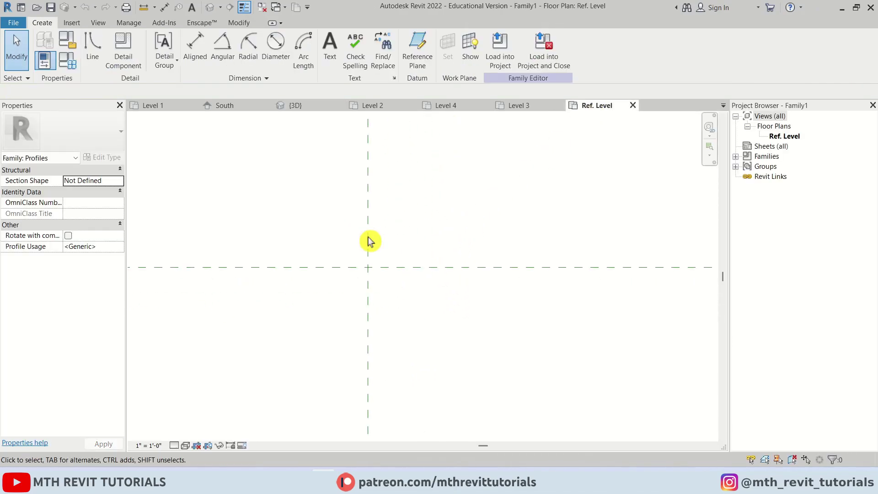
# - Sketch a rectangle of profile lines starting at the reference-plane intersection
pyautogui.click(94, 62)
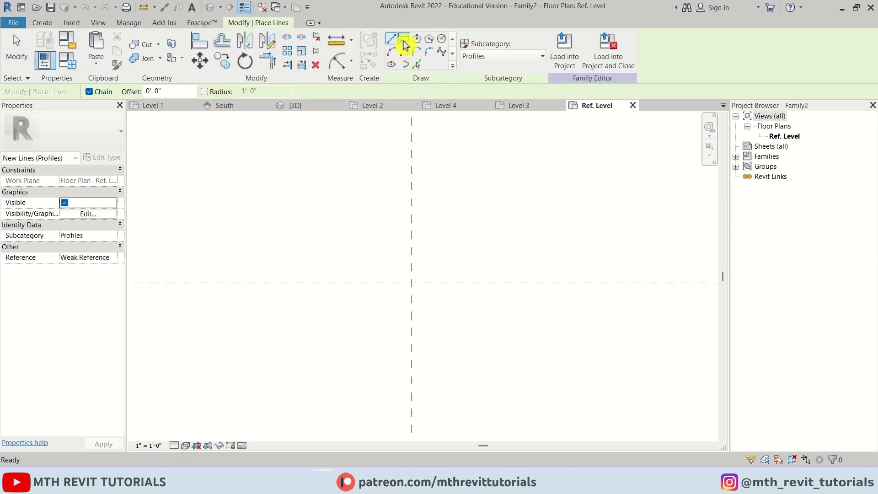
pyautogui.click(404, 38)
pyautogui.click(405, 266)
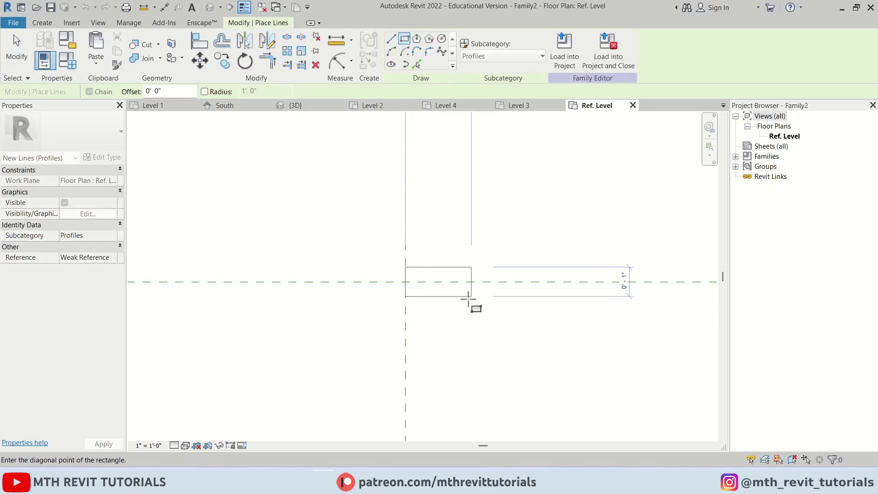
pyautogui.click(471, 296)
pyautogui.press('Escape')
# - Size the rectangle to 5" wide by 2.5" high, entered as 13cm and 7cm
pyautogui.click(471, 278)
pyautogui.click(438, 317)
pyautogui.write('13cm')
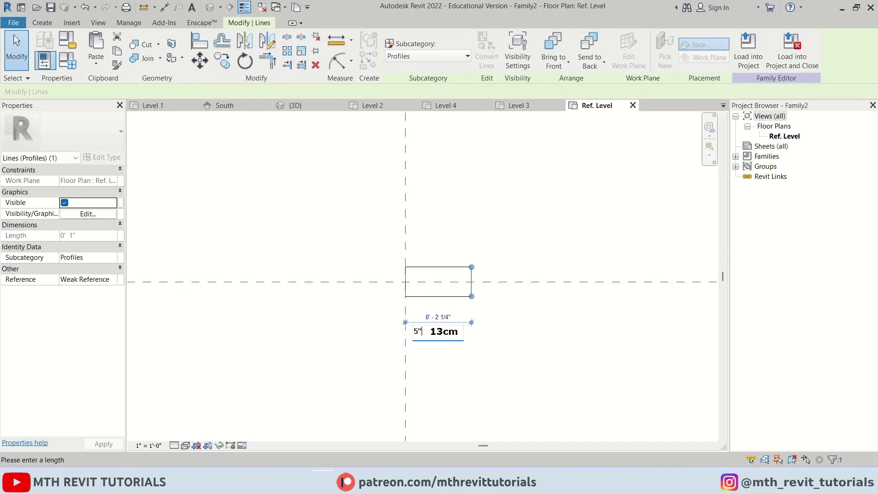
pyautogui.press('Return')
pyautogui.press('Escape')
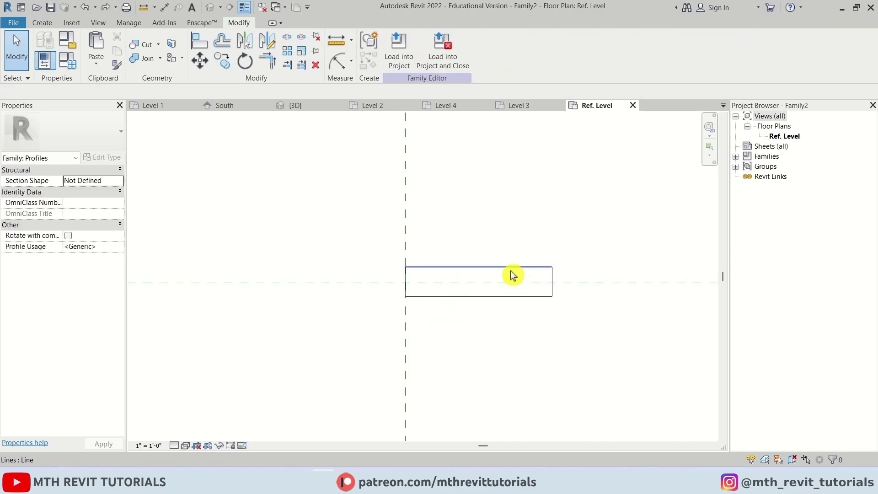
pyautogui.click(511, 270)
pyautogui.scroll(2, 571, 292)
pyautogui.click(574, 282)
pyautogui.write('7cm')
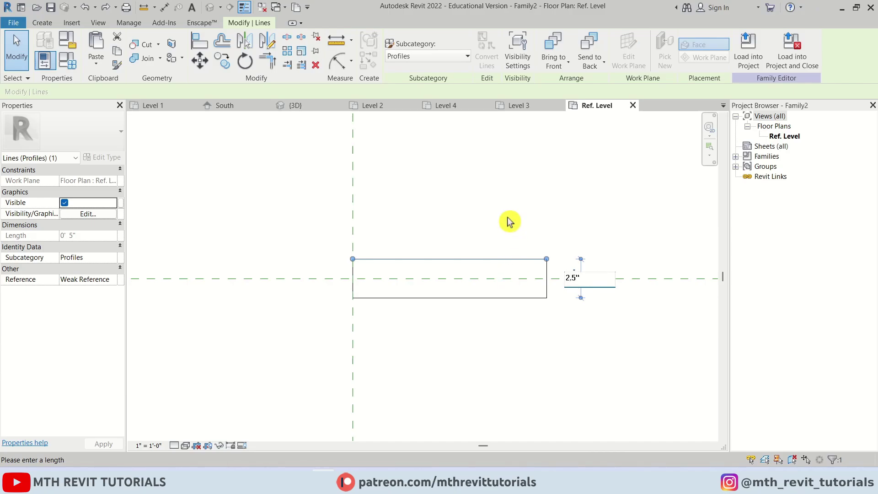
pyautogui.press('Return')
pyautogui.press('Escape')
# - Move the rectangle with MV so its left edge midpoint sits on the plane intersection
pyautogui.scroll(-2, 464, 313)
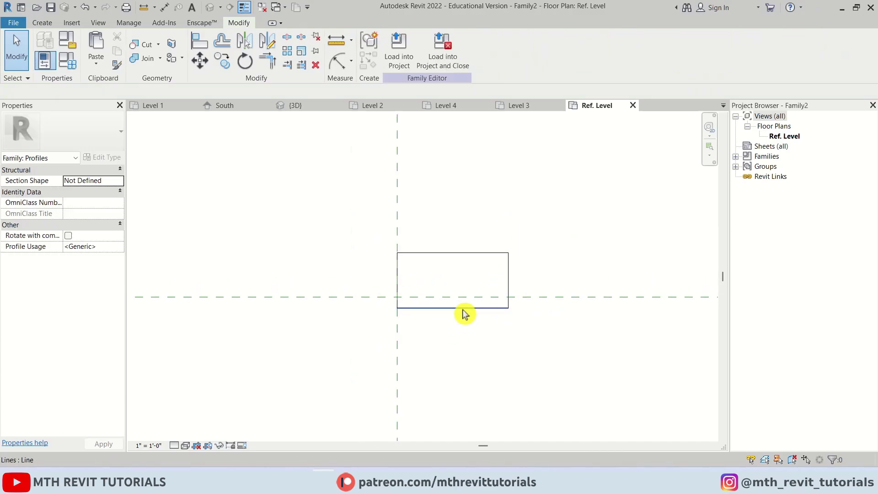
pyautogui.click(443, 257)
pyautogui.press('m')
pyautogui.press('v')
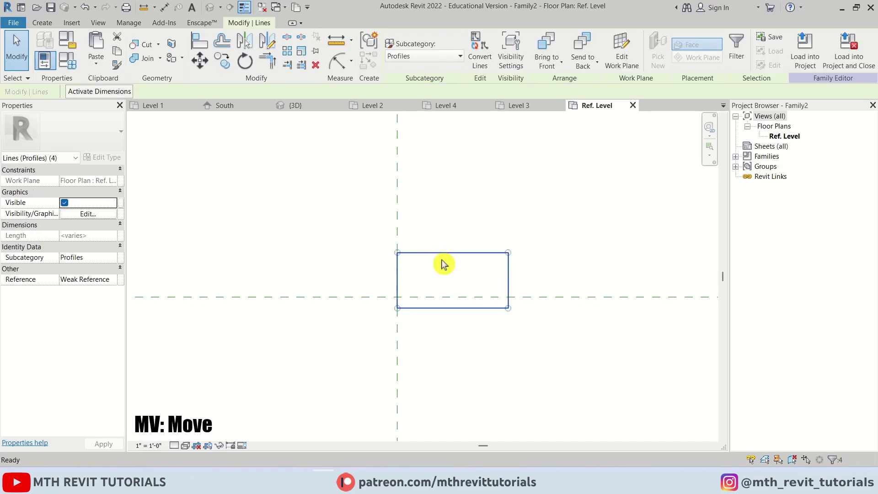
pyautogui.click(398, 280)
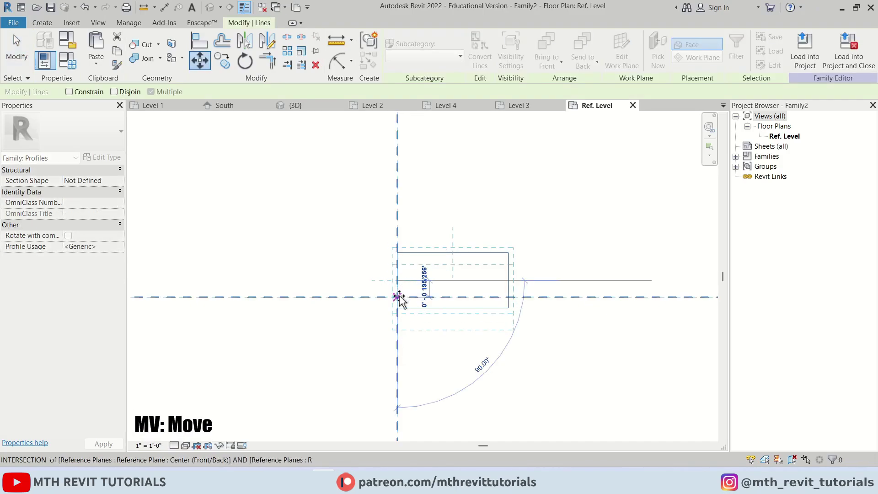
pyautogui.click(398, 297)
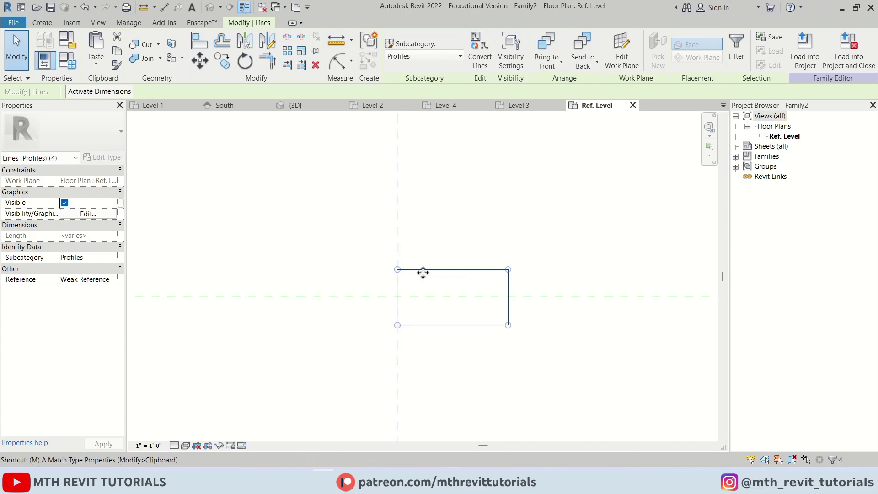
pyautogui.press('m')
pyautogui.press('v')
pyautogui.scroll(1, 439, 270)
pyautogui.click(385, 271)
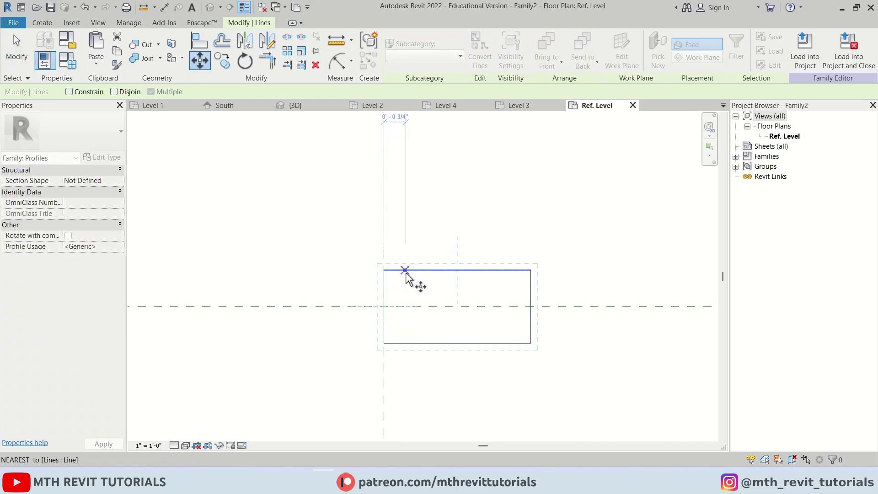
pyautogui.scroll(-1, 422, 276)
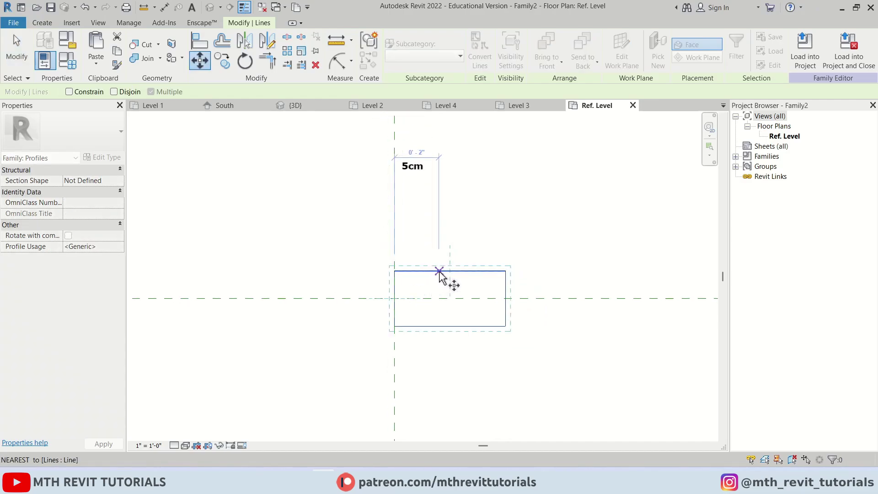
pyautogui.press('Escape')
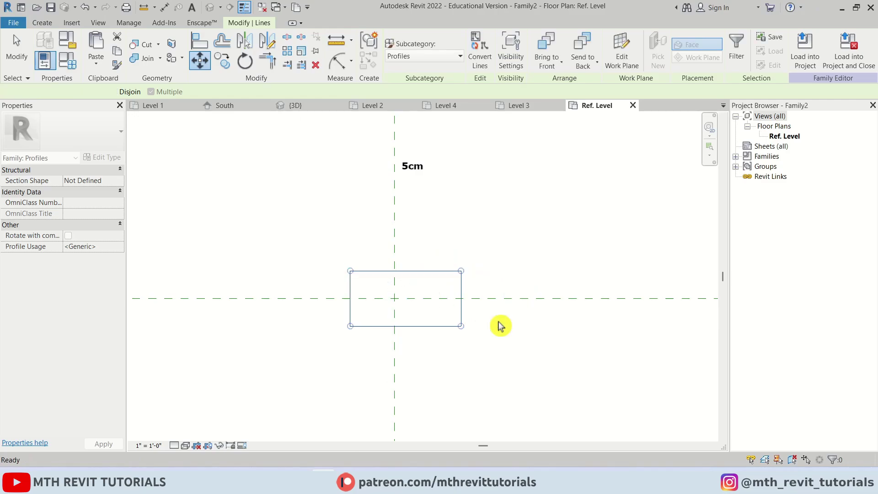
pyautogui.press('Escape')
pyautogui.scroll(-3, 498, 329)
pyautogui.moveTo(391, 312); pyautogui.dragTo(409, 301, button='middle')
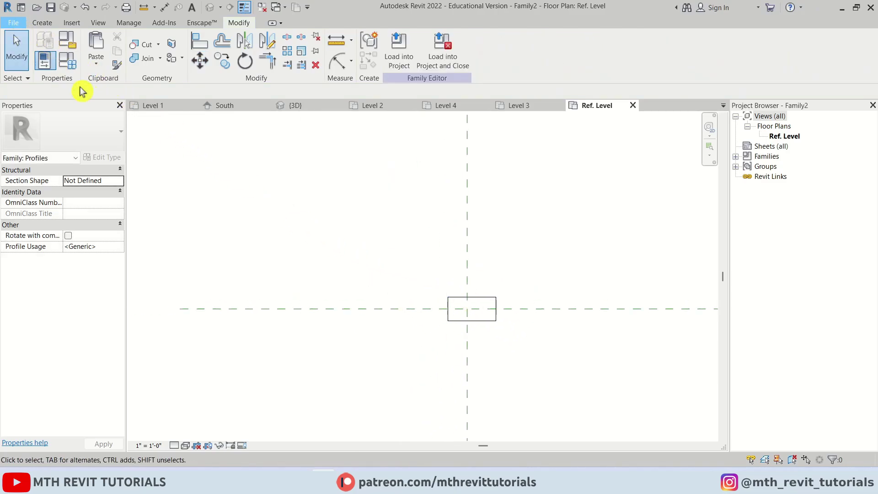
# - Save the profile as family '2.5 x 5 Mullion' and load it into House Concept 18
pyautogui.click(14, 22)
pyautogui.moveTo(76, 172)
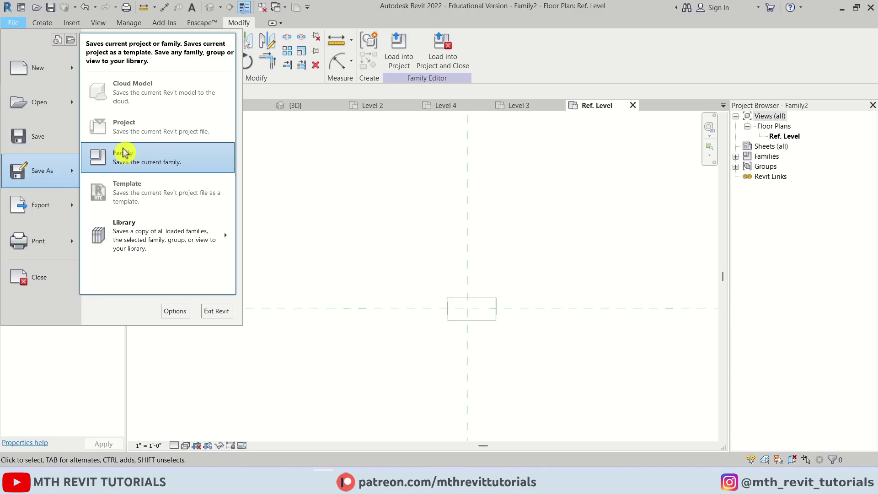
pyautogui.click(148, 168)
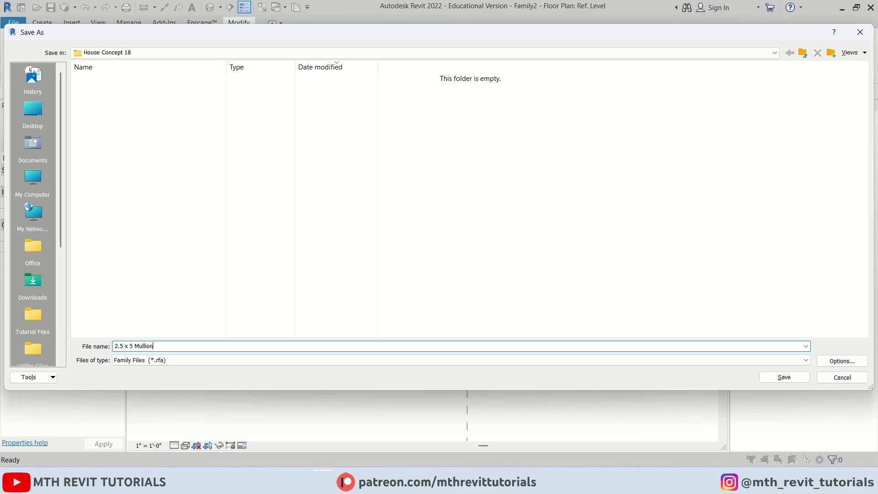
pyautogui.click(777, 378)
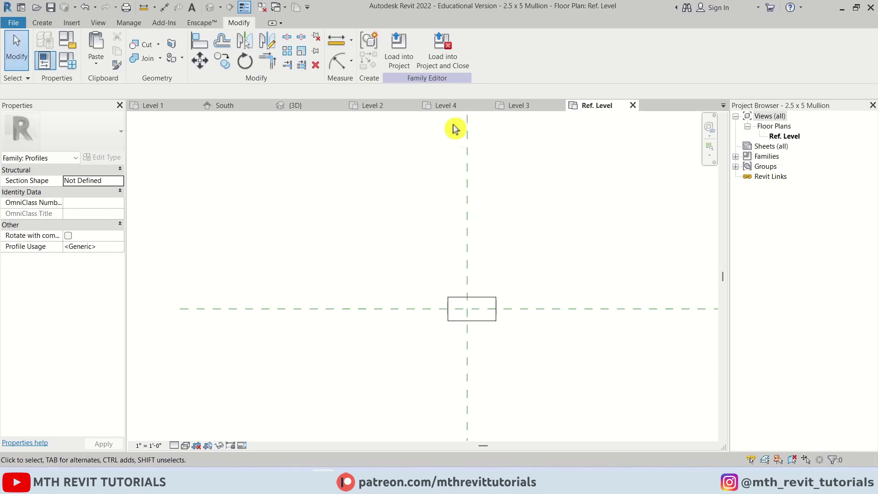
pyautogui.click(452, 65)
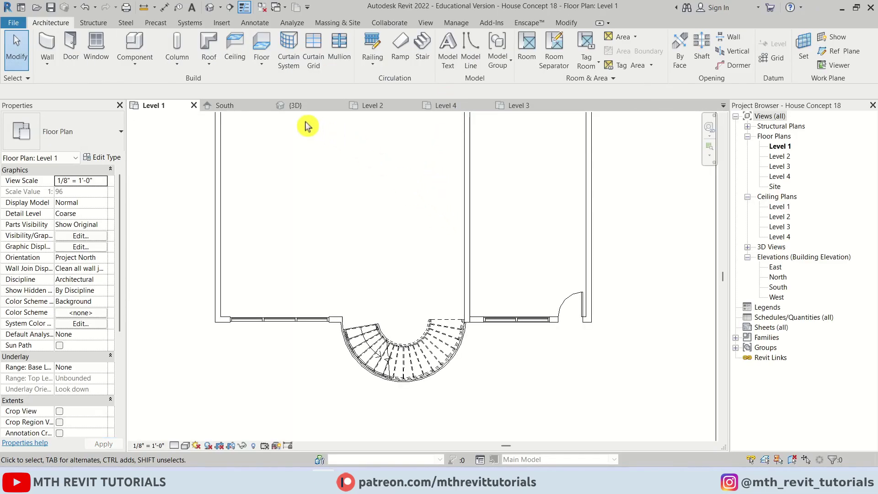
# - Duplicate the Cornice wall sweep as 2.5"x 5" Mullion using the 2.5 x 5 Mullion profile
pyautogui.click(308, 106)
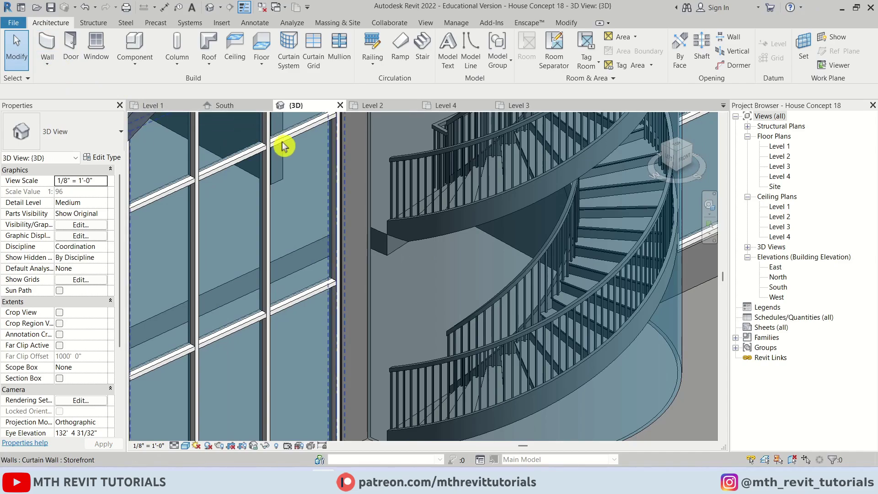
pyautogui.click(47, 64)
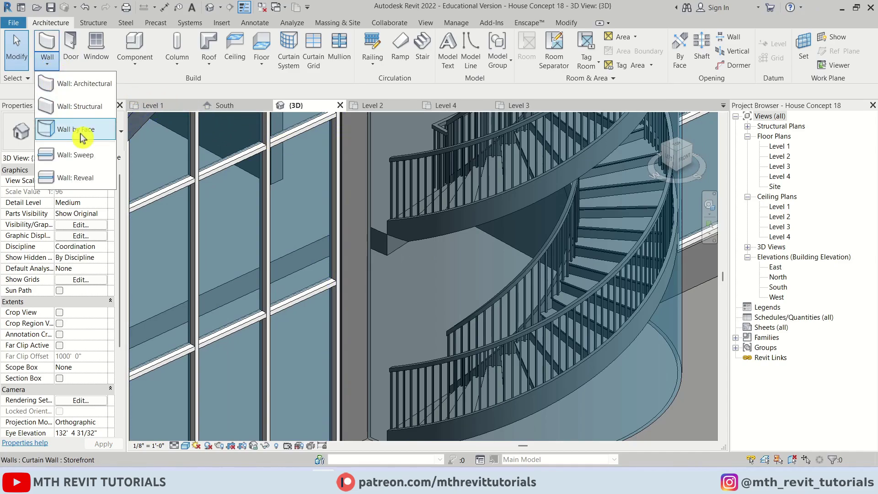
pyautogui.click(91, 154)
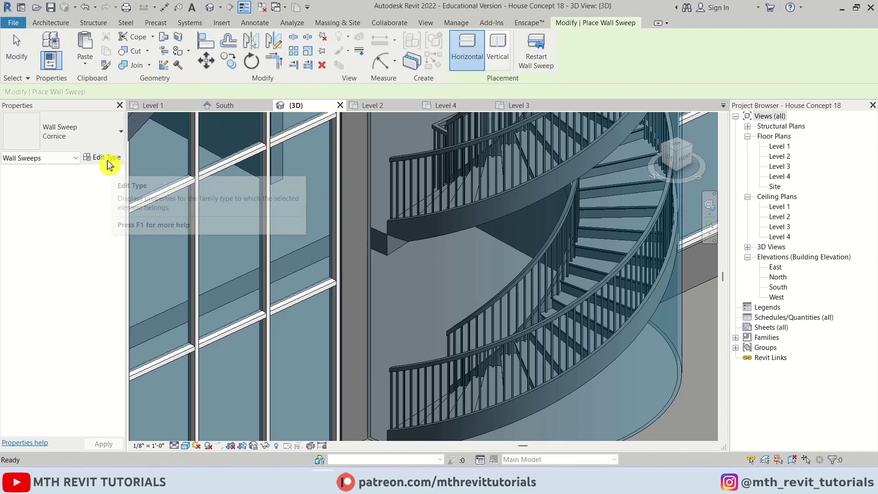
pyautogui.click(107, 159)
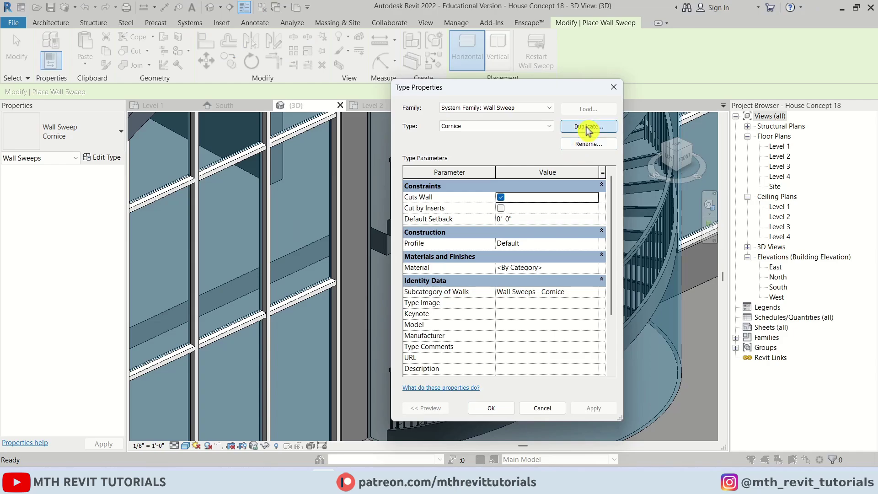
pyautogui.click(588, 130)
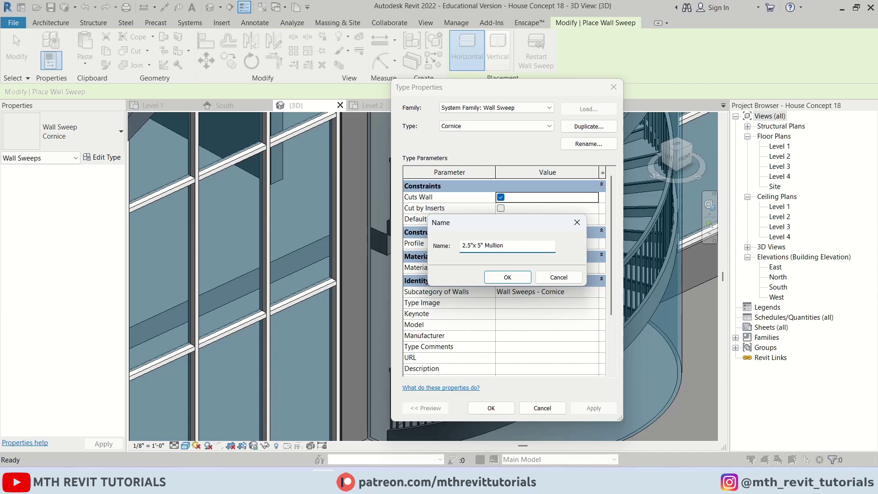
pyautogui.click(506, 277)
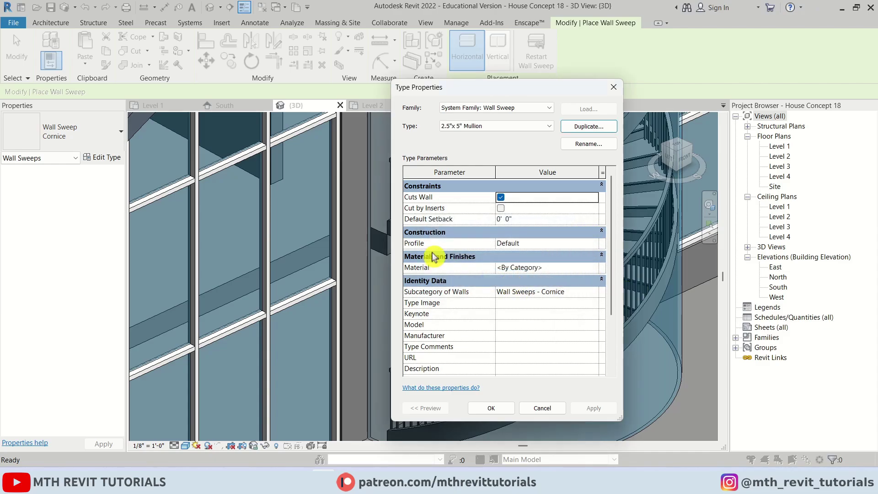
pyautogui.click(597, 244)
pyautogui.click(581, 263)
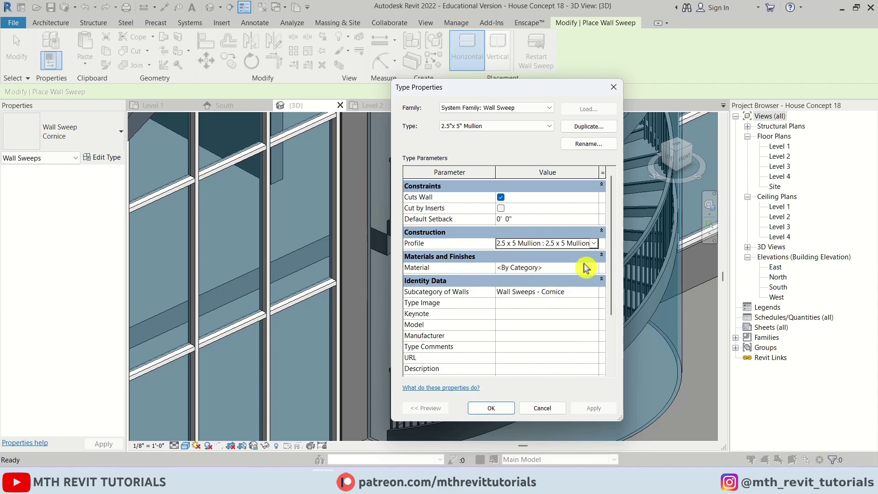
pyautogui.click(500, 407)
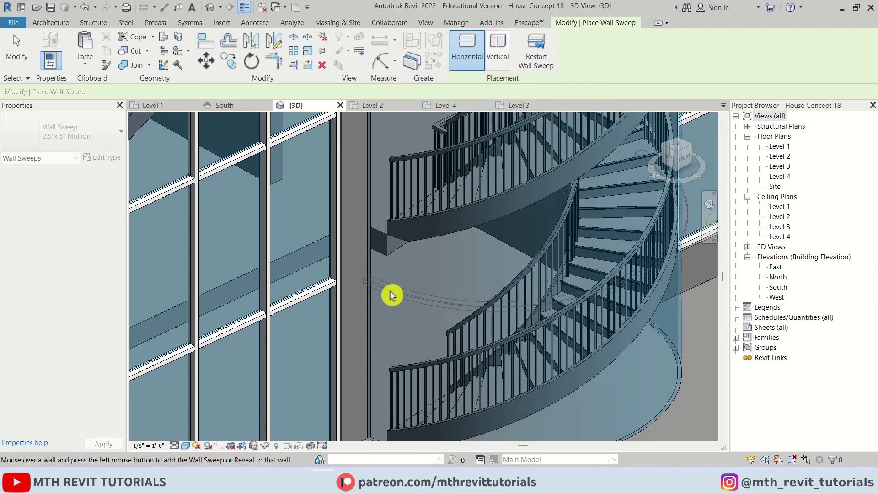
# - Place horizontal 2.5"x 5" Mullion sweeps on the curved stair-tower wall, then exit placement
pyautogui.scroll(-2, 431, 276)
pyautogui.scroll(4, 431, 275)
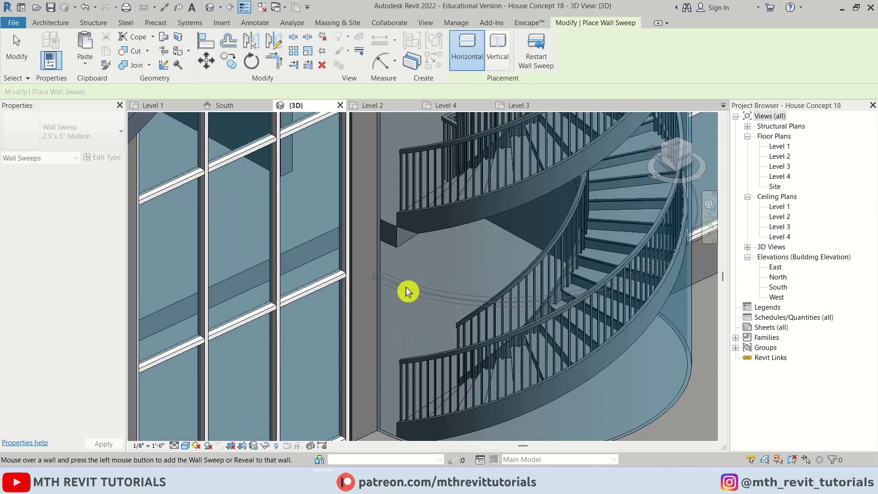
pyautogui.scroll(-2, 420, 284)
pyautogui.scroll(2, 471, 278)
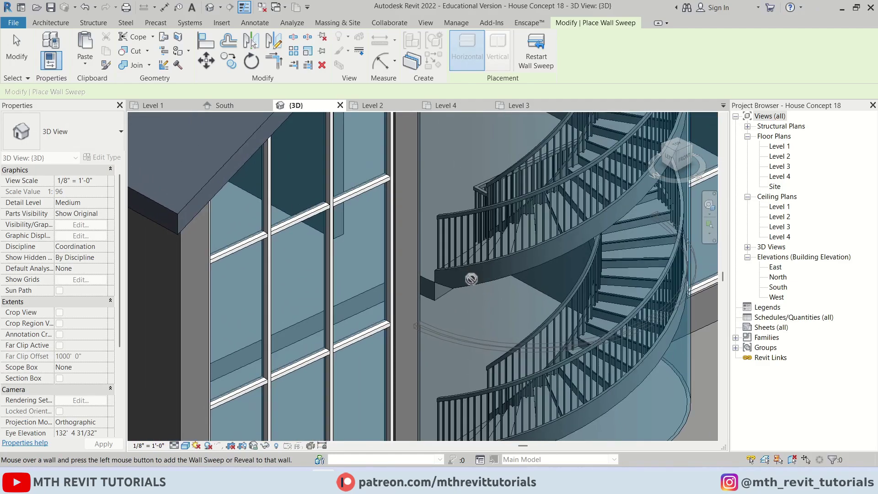
pyautogui.click(542, 69)
pyautogui.moveTo(446, 186); pyautogui.dragTo(453, 244, button='middle')
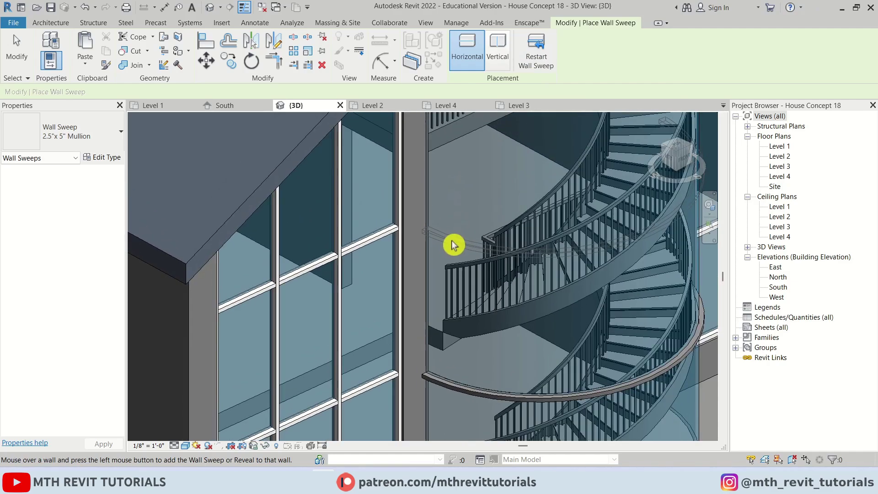
pyautogui.press('Escape')
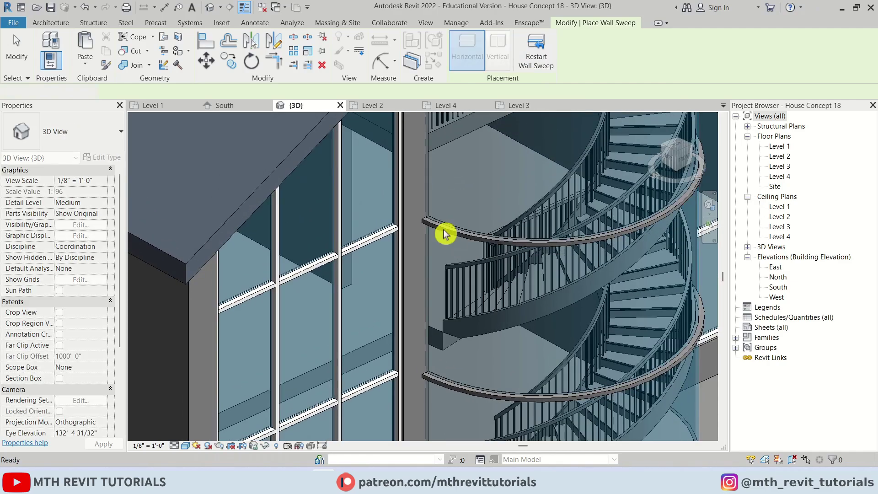
pyautogui.press('Escape')
# - In the South elevation, align the tower's mullion sweep with the curtain wall grid line
pyautogui.click(226, 106)
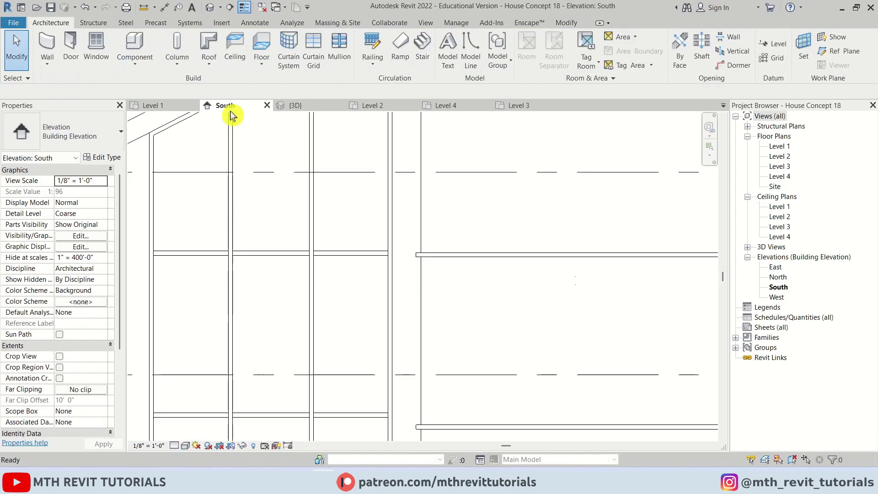
pyautogui.scroll(-2, 435, 296)
pyautogui.scroll(2, 434, 391)
pyautogui.scroll(2, 437, 391)
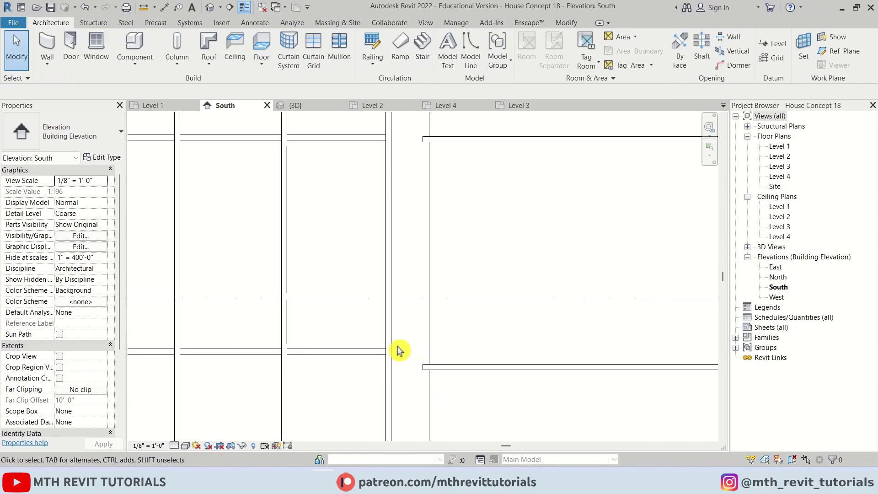
pyautogui.press('a')
pyautogui.press('l')
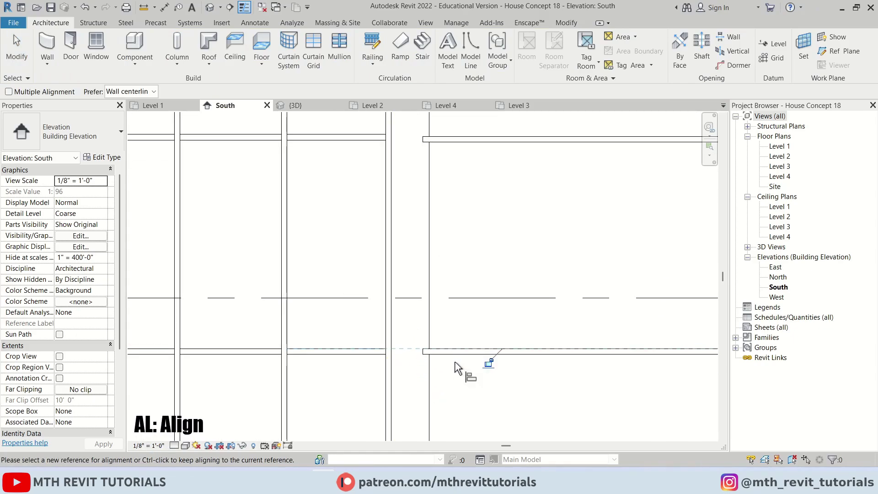
pyautogui.moveTo(393, 362); pyautogui.dragTo(407, 357, button='middle')
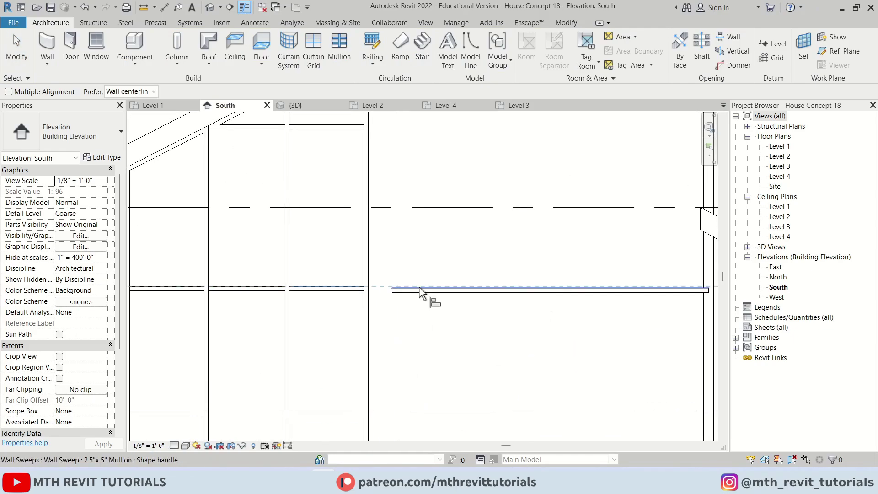
pyautogui.press('Escape')
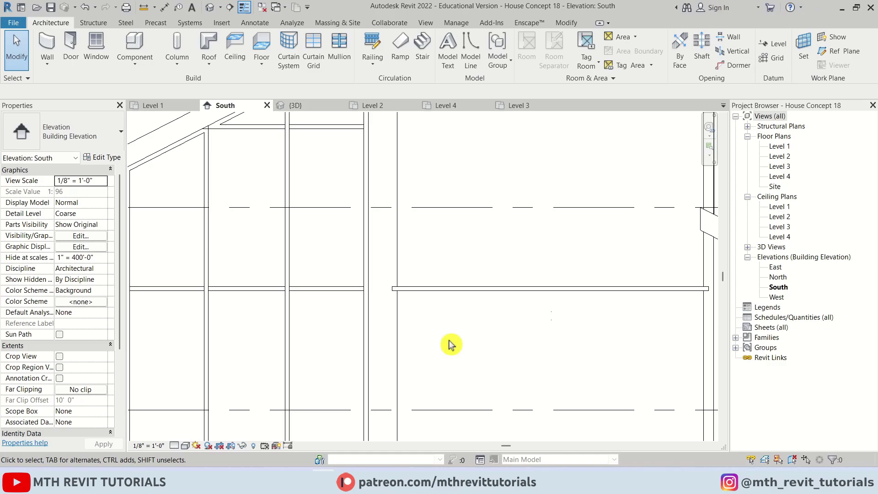
# - Attempt to copy the sweep up toward the roof, then return to the default 3D view
pyautogui.click(416, 289)
pyautogui.press('c')
pyautogui.press('o')
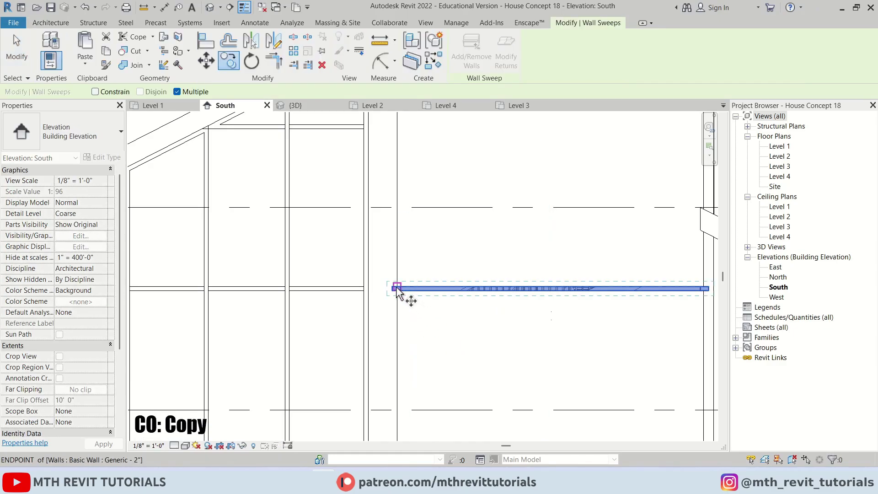
pyautogui.click(343, 288)
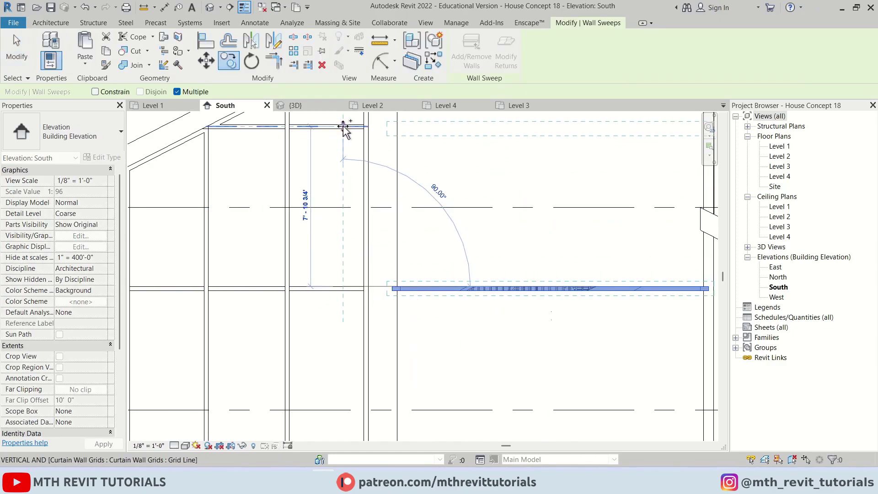
pyautogui.moveTo(344, 127); pyautogui.dragTo(362, 310, button='middle')
pyautogui.press('Escape')
pyautogui.press('Escape')
pyautogui.scroll(-3, 429, 190)
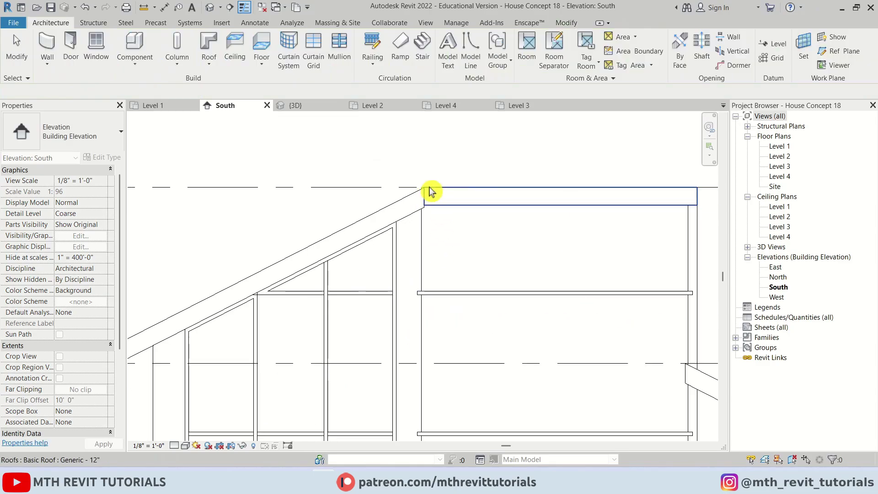
pyautogui.click(212, 9)
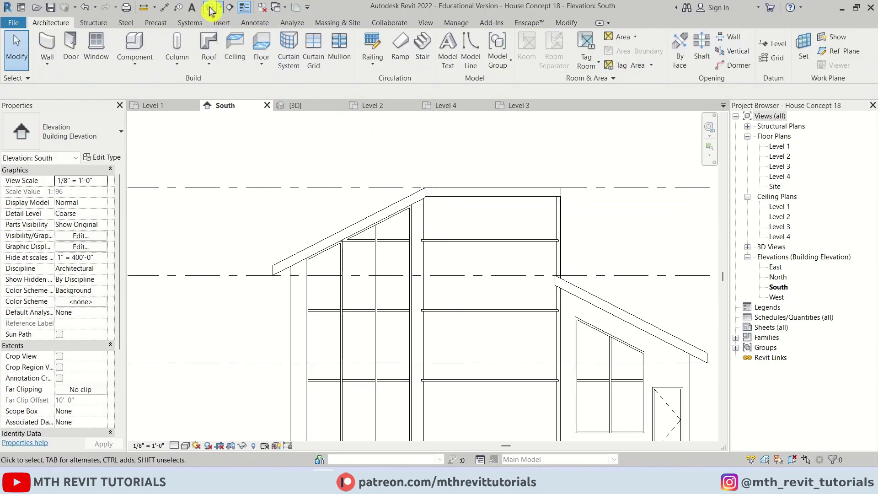
pyautogui.scroll(3, 524, 325)
# - Orbit the model around the stair tower to a front-left view of the house
pyautogui.scroll(-5, 466, 365)
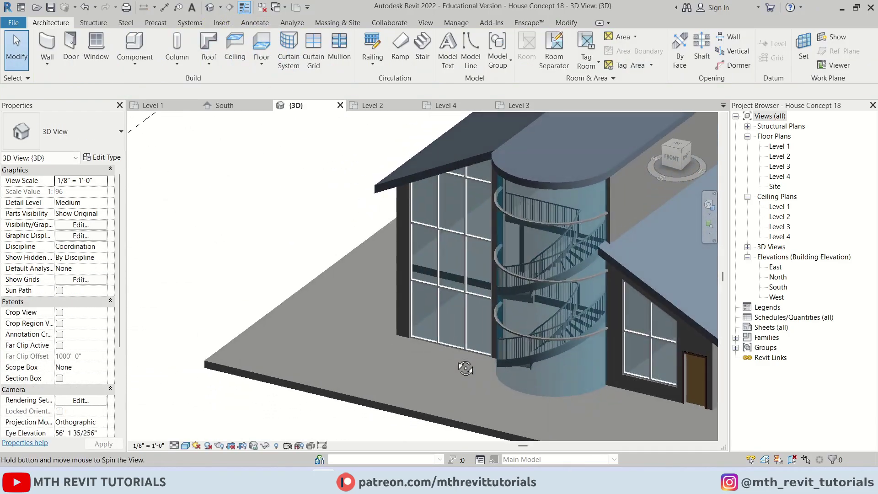
pyautogui.keyDown('shift'); pyautogui.moveTo(327, 348); pyautogui.dragTo(516, 391, button='middle'); pyautogui.keyUp('shift')
pyautogui.scroll(3, 516, 390)
pyautogui.scroll(-4, 515, 390)
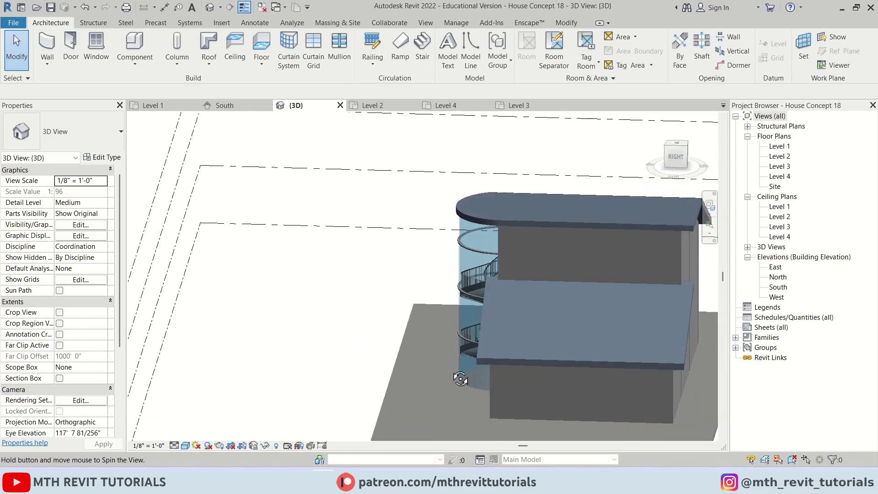
pyautogui.keyDown('shift'); pyautogui.moveTo(463, 384); pyautogui.dragTo(297, 386, button='middle'); pyautogui.keyUp('shift')
# - Bring up Graphic Display Options for the 3D view with the Shadows and Lighting sections expanded
pyautogui.click(187, 447)
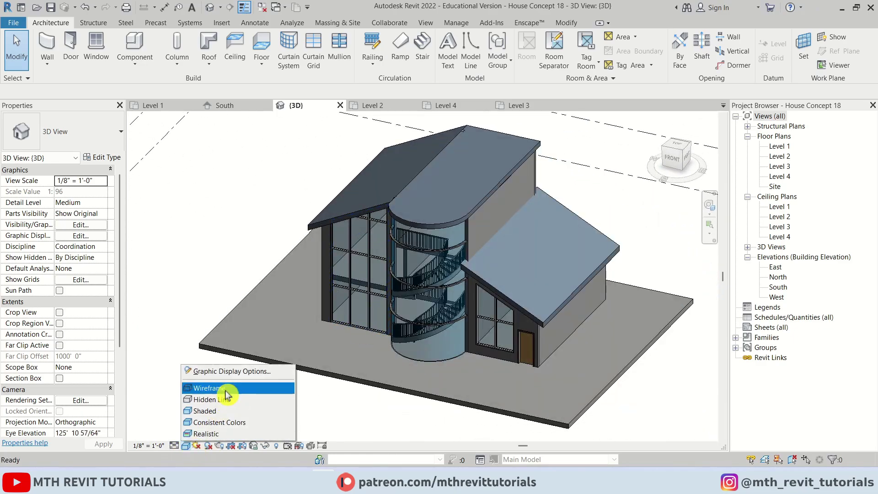
pyautogui.click(226, 369)
pyautogui.click(280, 144)
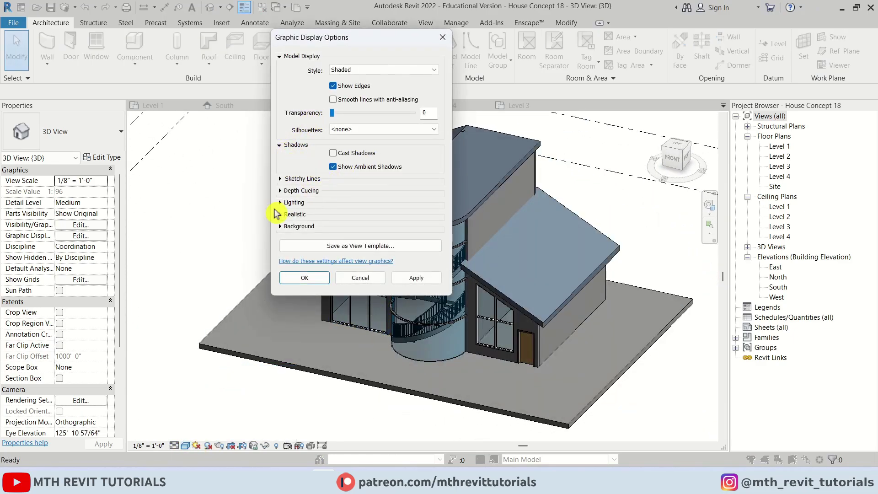
pyautogui.click(279, 202)
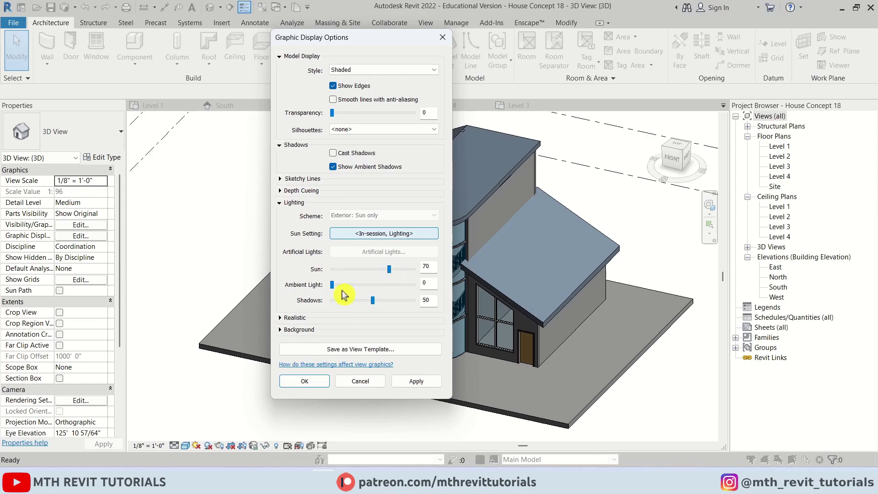